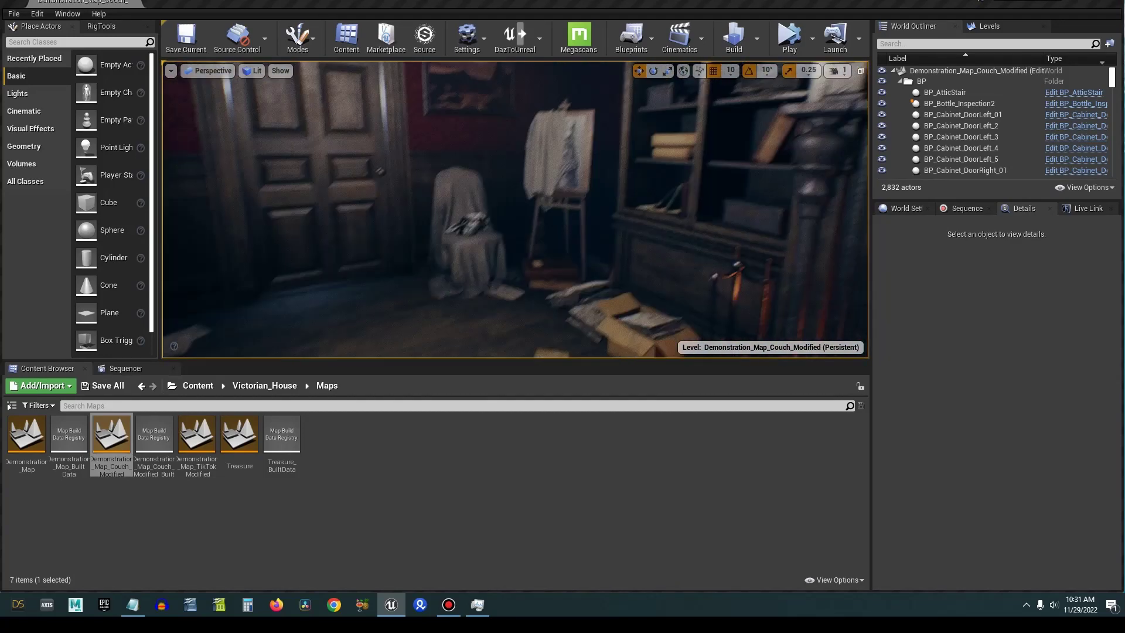
- Open the LL_Face_Control_AB animation blueprint from Content/LLFaceControl/Assets/Blueprints
left_click(198, 386)
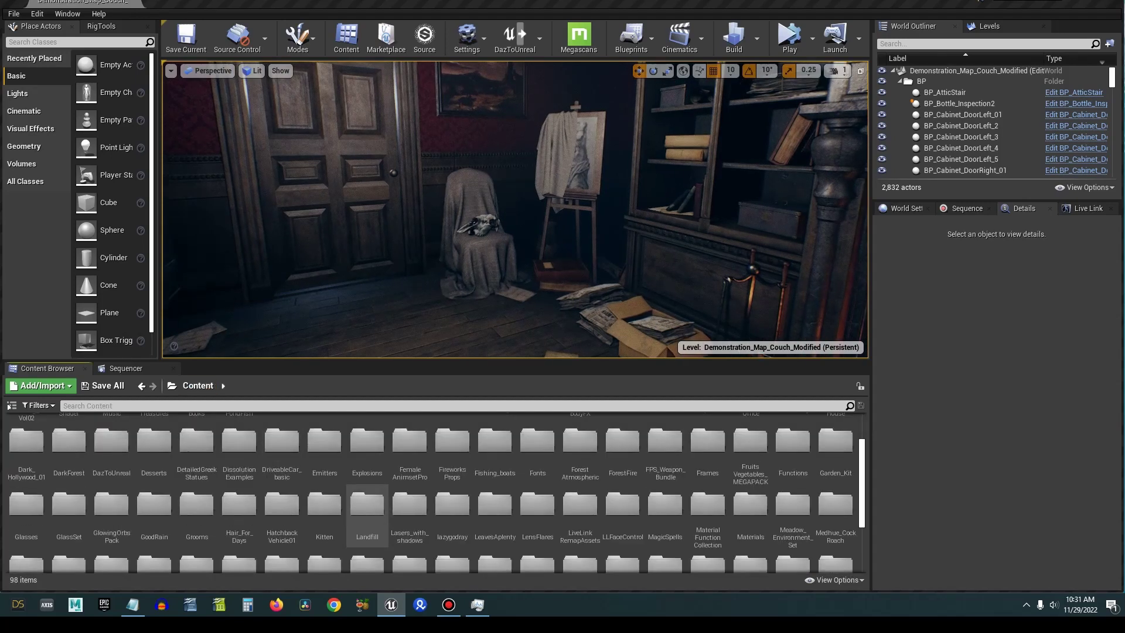
scroll(750, 498, "down", 1)
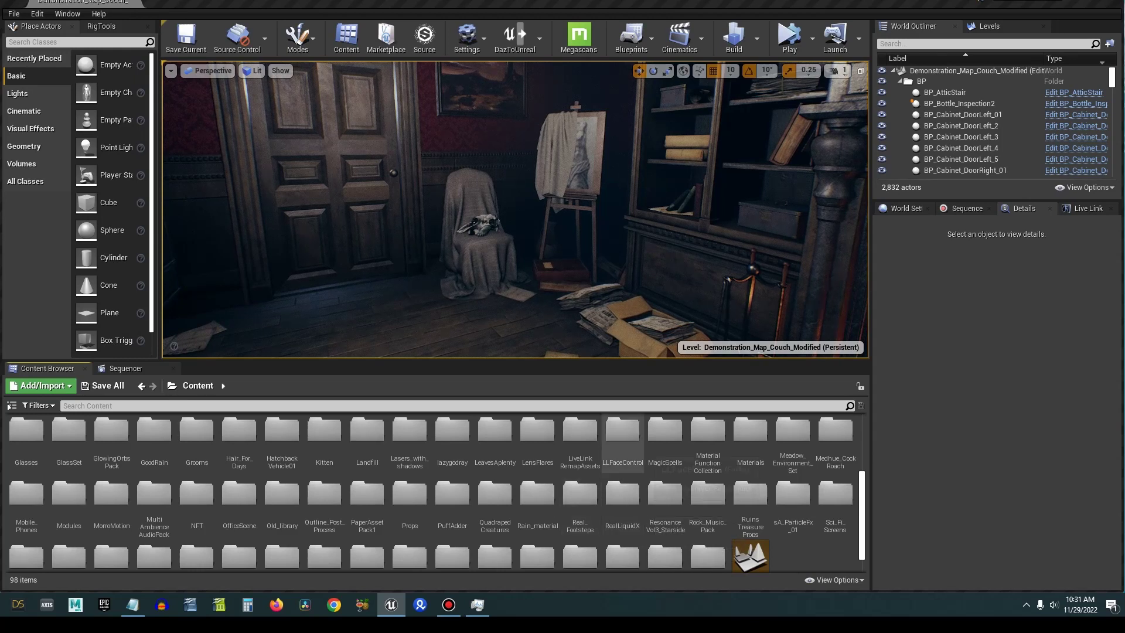
double_click(622, 434)
double_click(27, 433)
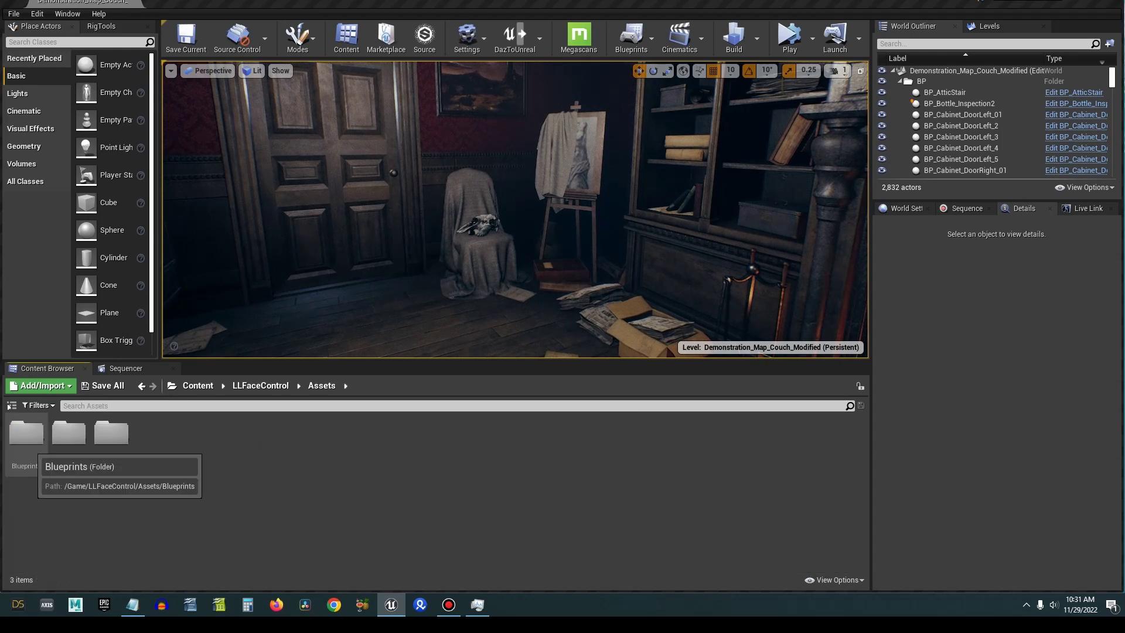
double_click(26, 433)
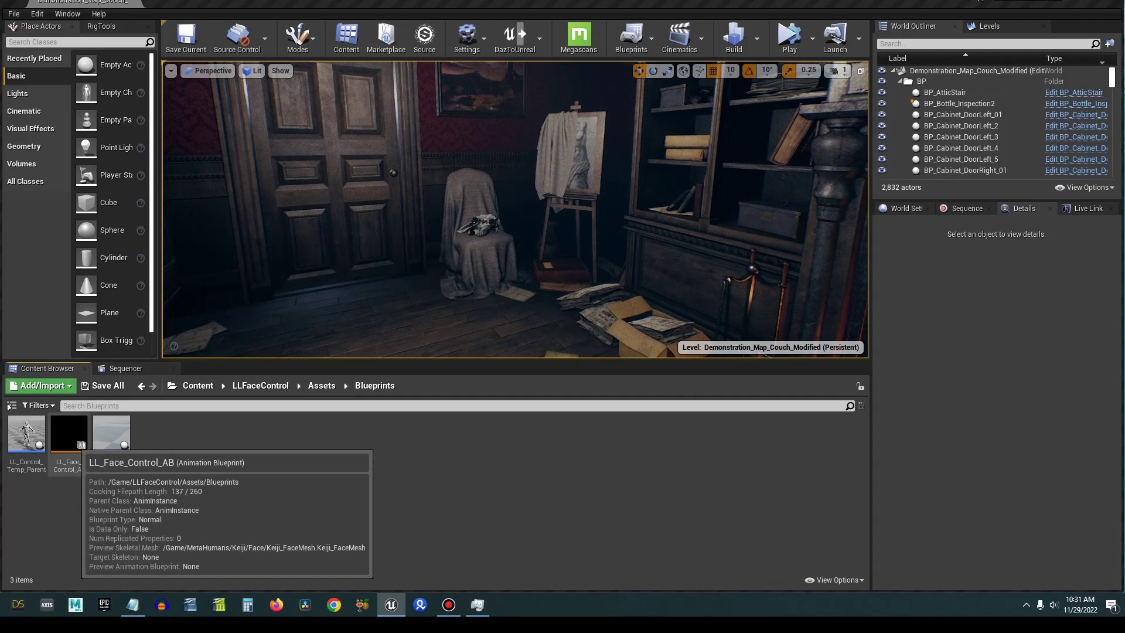
double_click(69, 433)
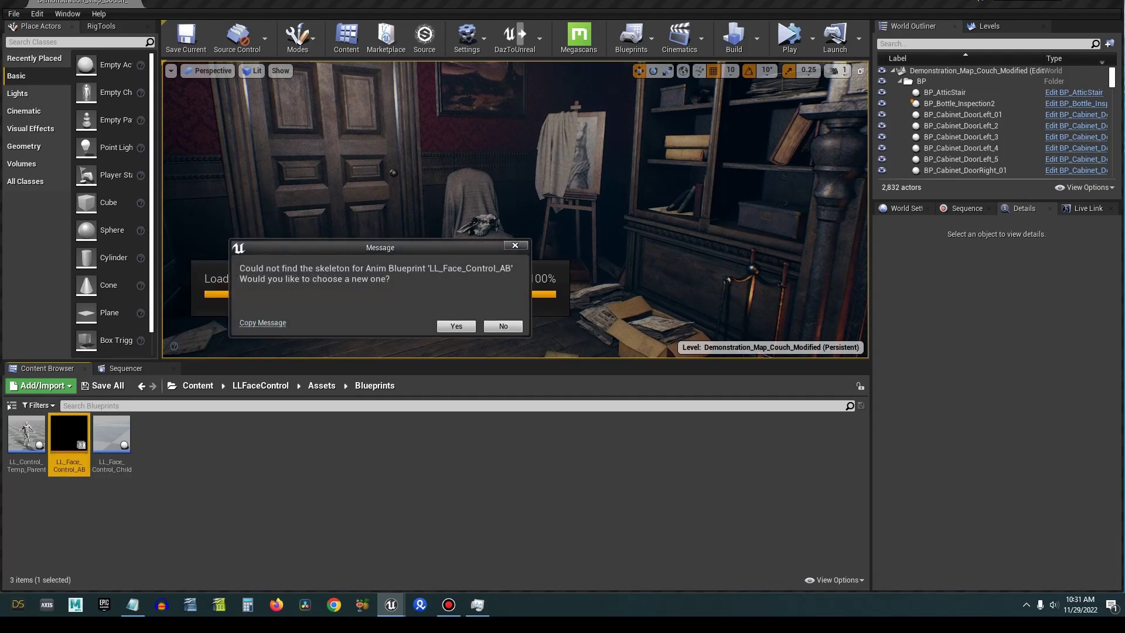
- Retarget LL_Face_Control_AB to Rachel_Strapless_Skeleton and save it together with the EyesOnly pose asset
left_click(457, 326)
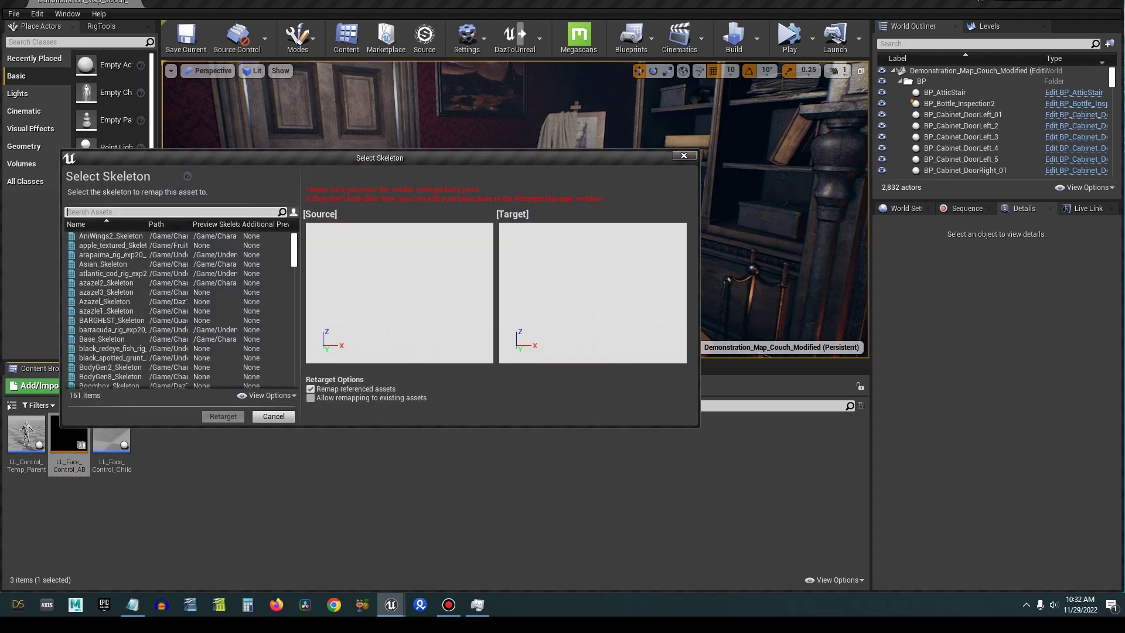
type("strap")
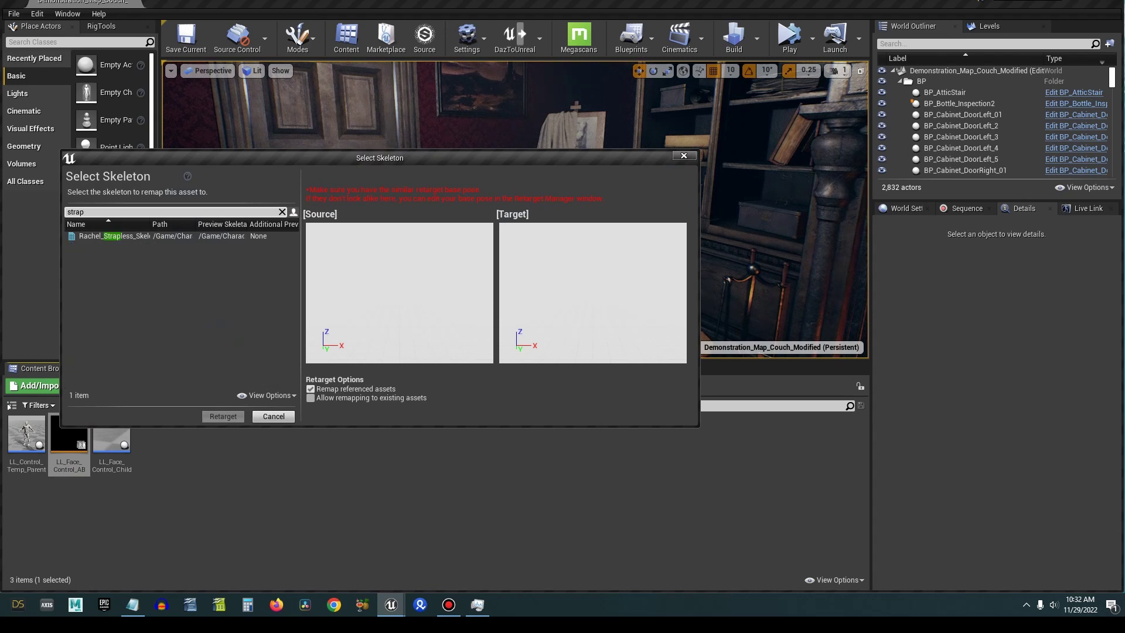
left_click(130, 237)
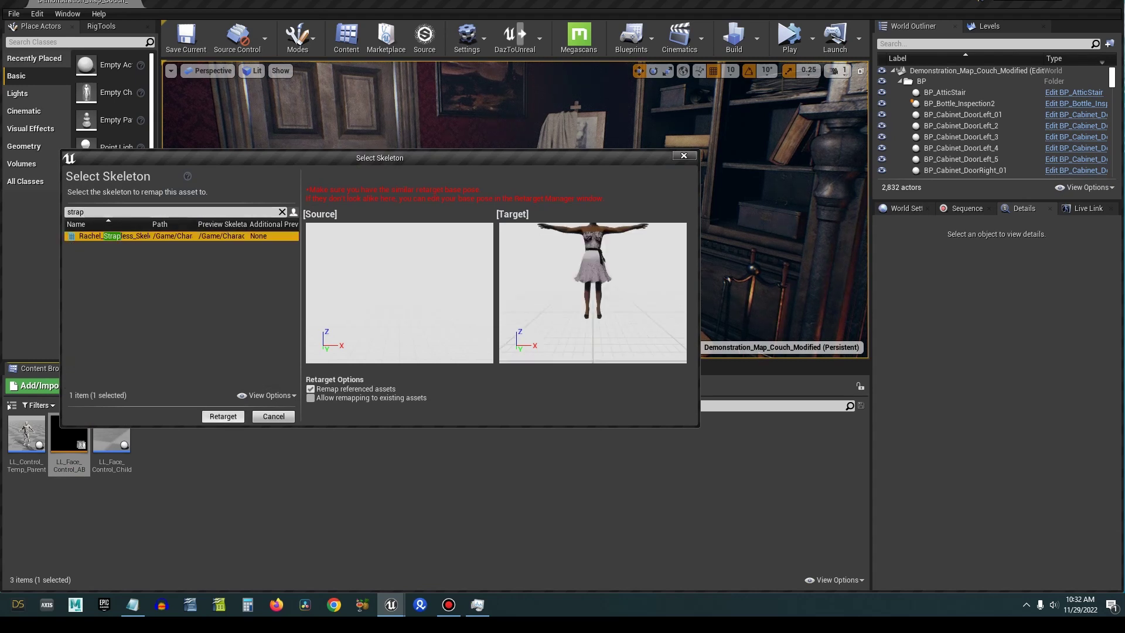
left_click(224, 416)
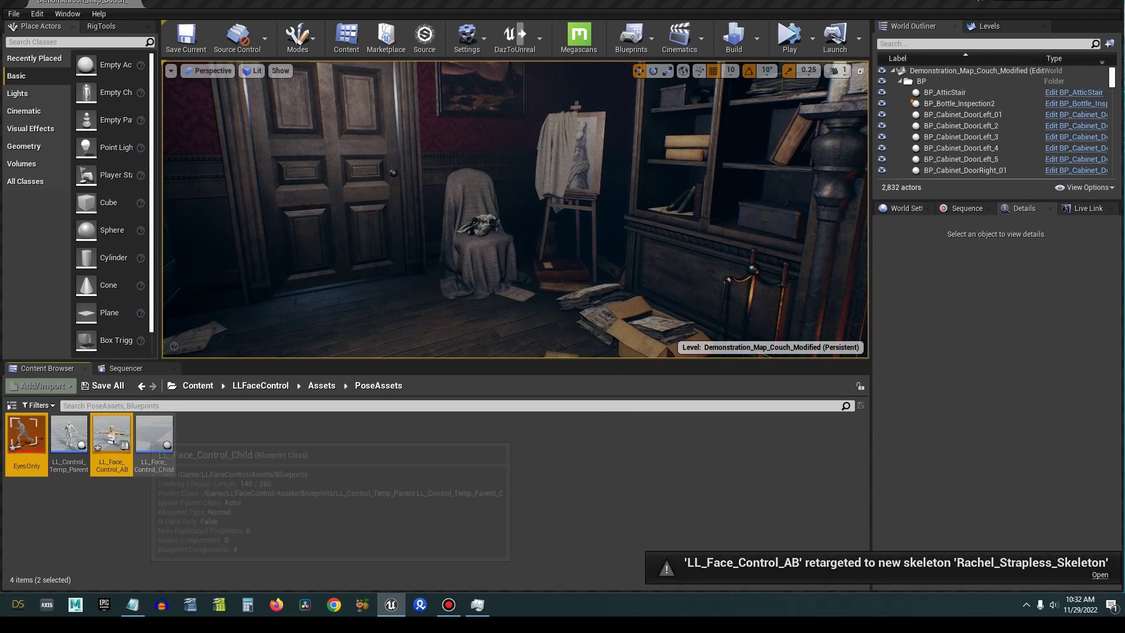
right_click(113, 443)
left_click(145, 250)
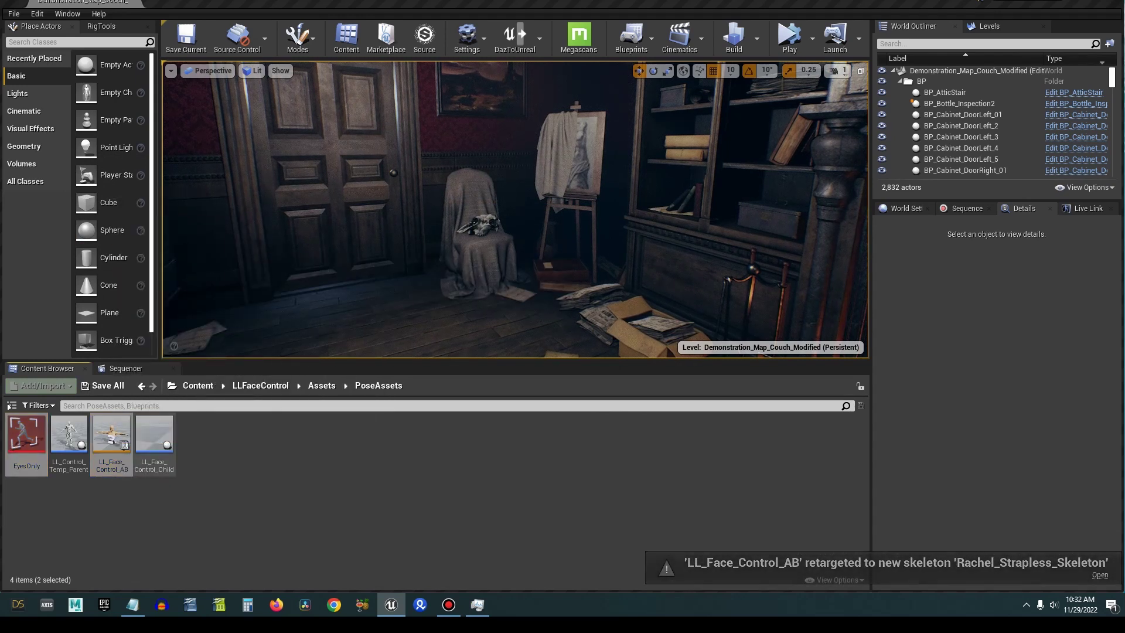
- Open the LL_Face_Control_Child blueprint and reposition its editor window so that all of it is in view
mouse_move(167, 445)
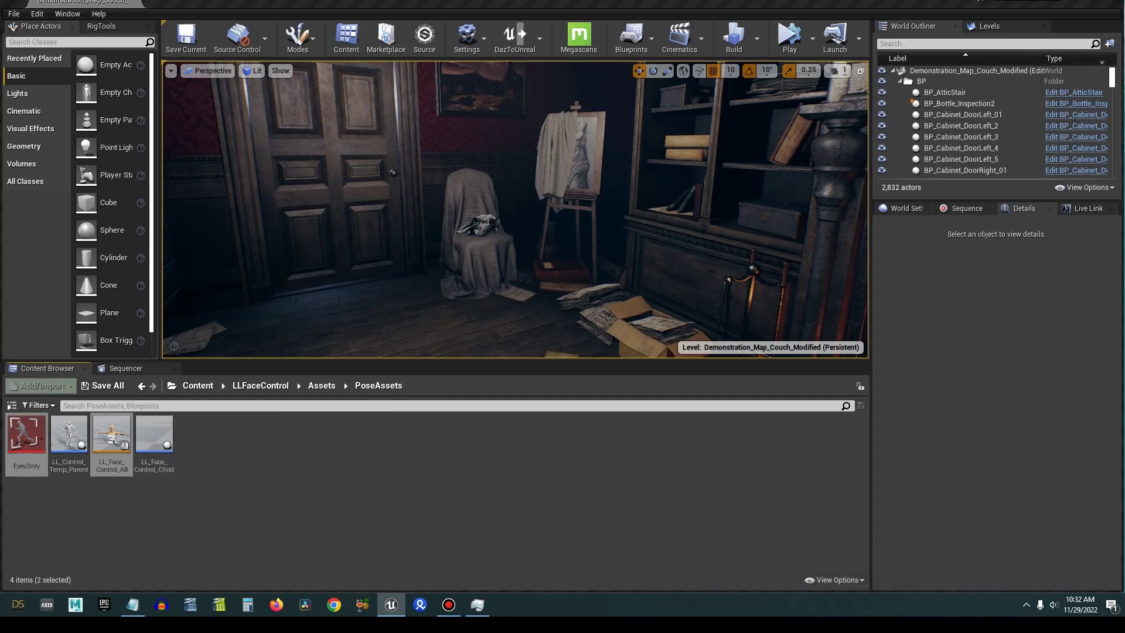
left_click(162, 443)
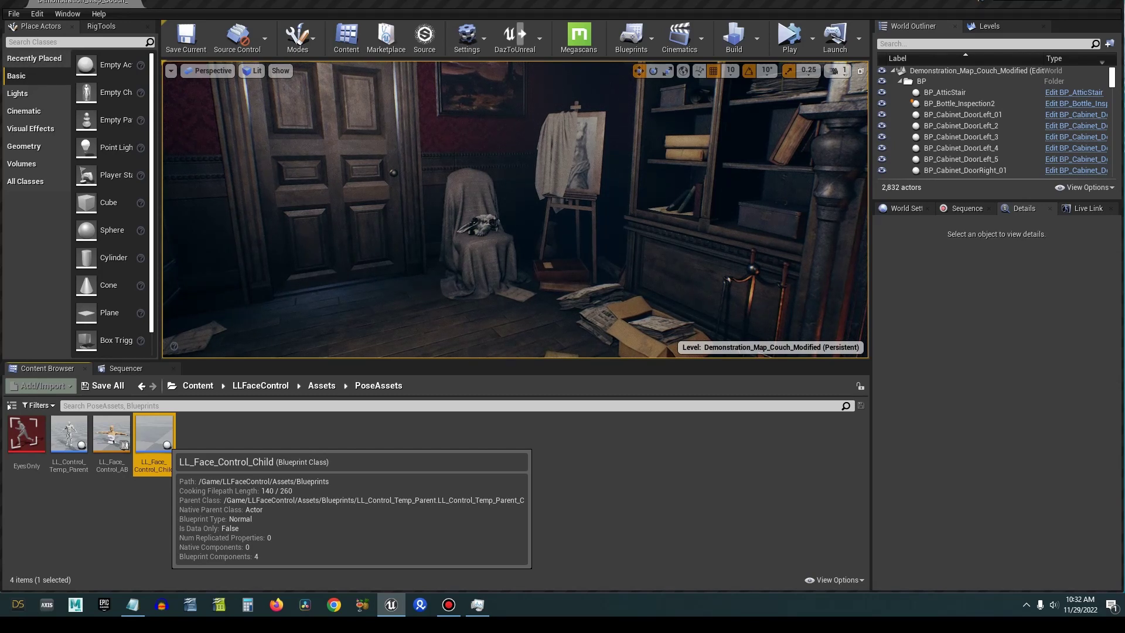
double_click(155, 439)
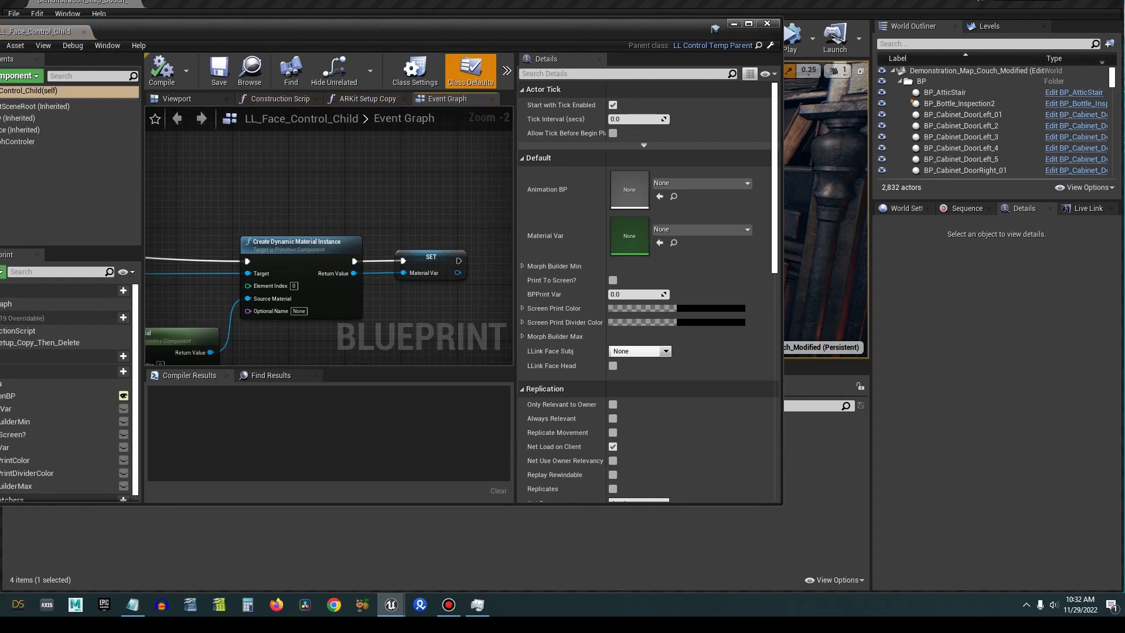
left_click_drag(320, 25, 532, 44)
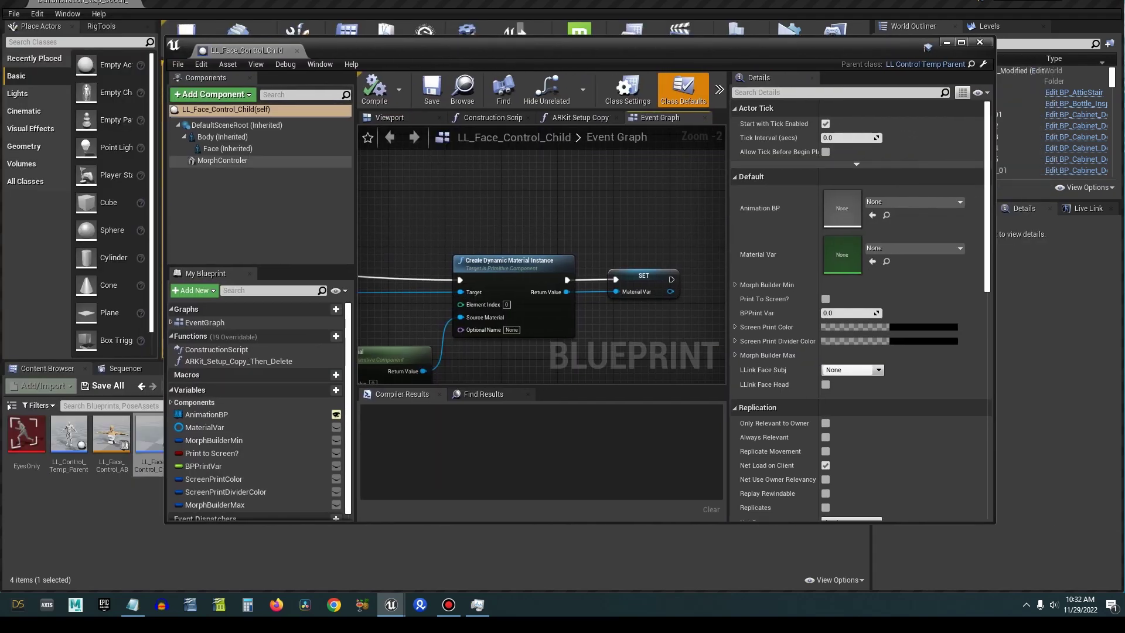
- Set the inherited Face component's skeletal mesh to Rachel_Strapless and show the character in the blueprint's 3D preview
left_click(228, 148)
scroll(858, 328, "down", 3)
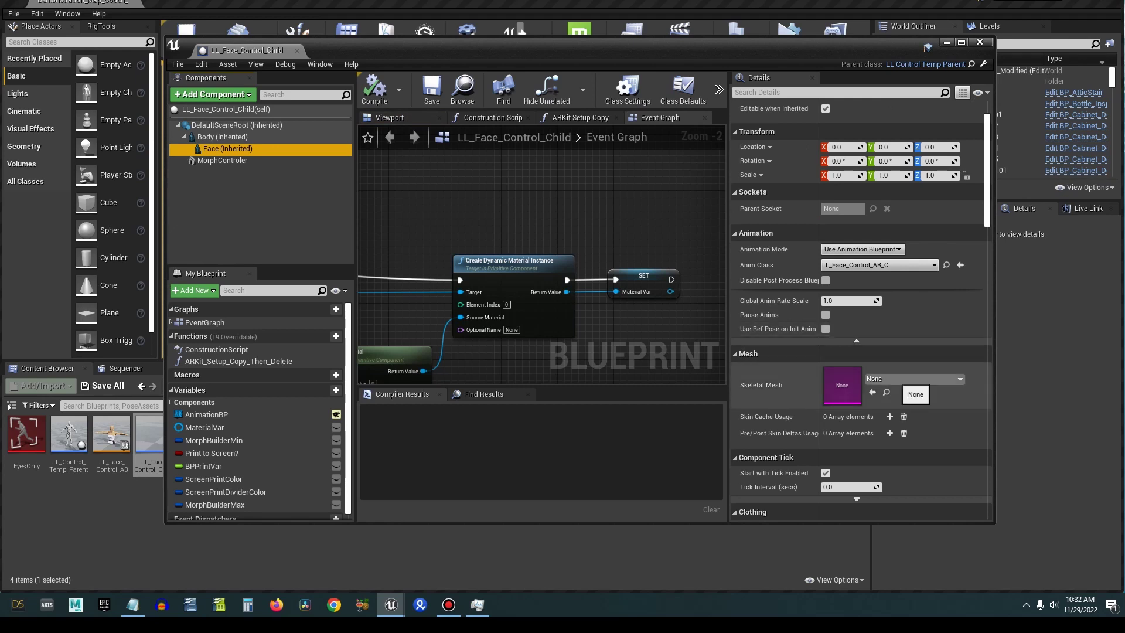
left_click(912, 379)
type("rachel")
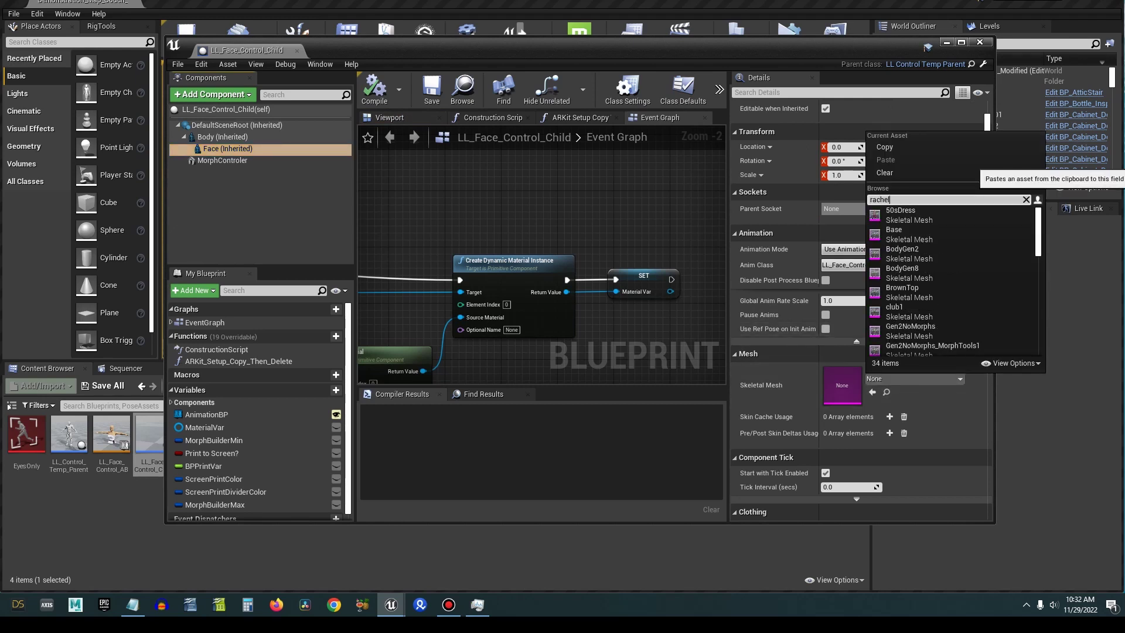
type(" strap")
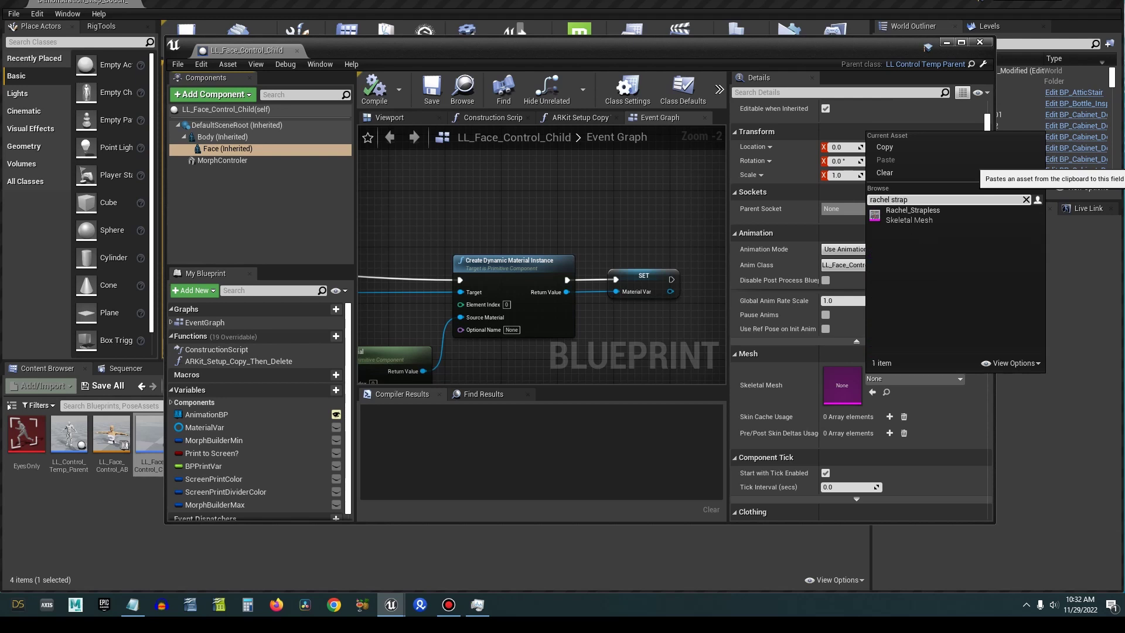
left_click(912, 214)
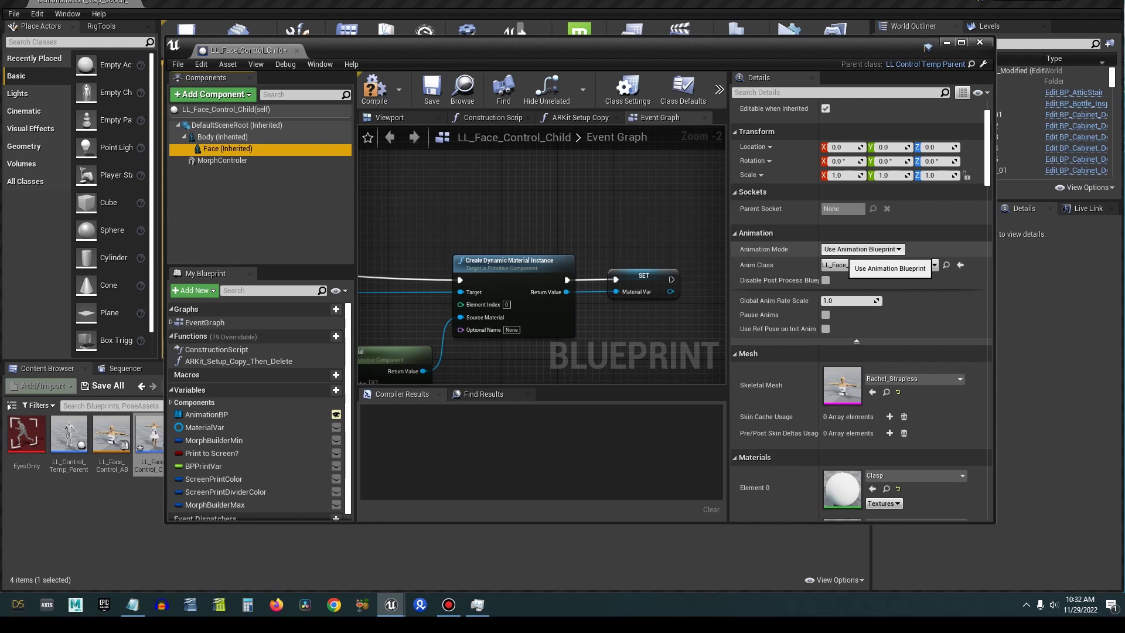
left_click(388, 117)
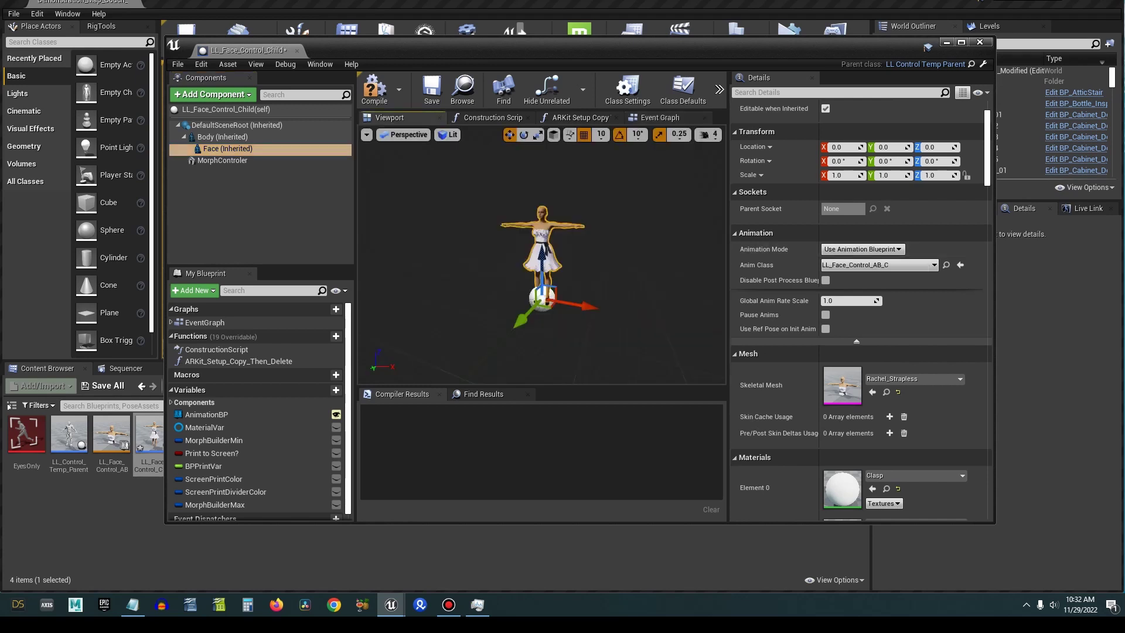
- Add a Groom component as a child of the Face component
left_click(213, 94)
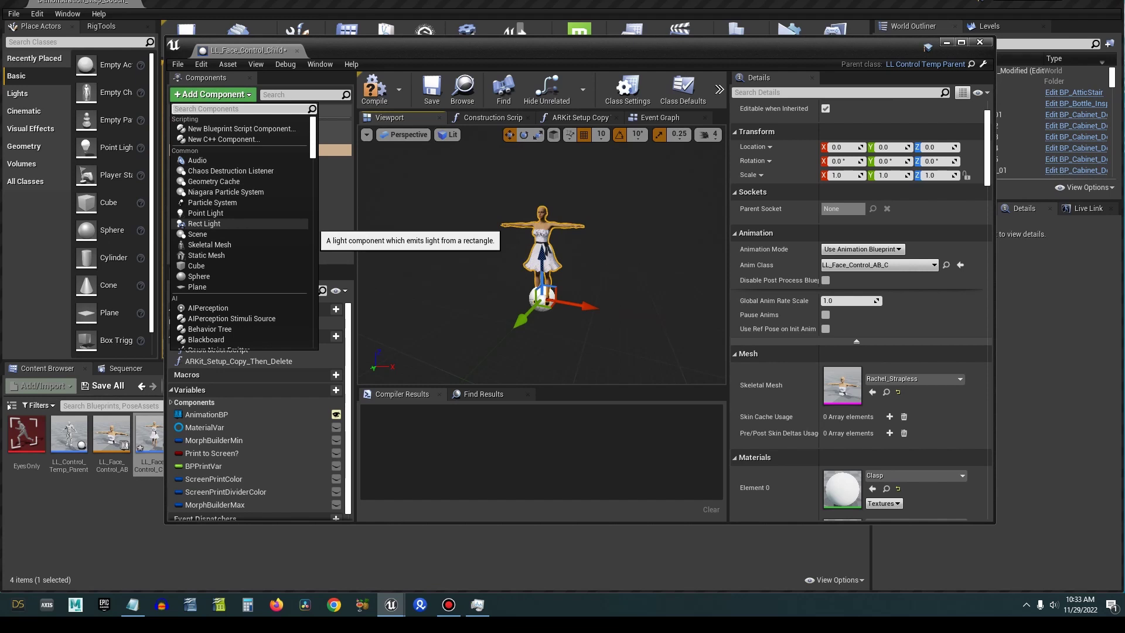
type("groom")
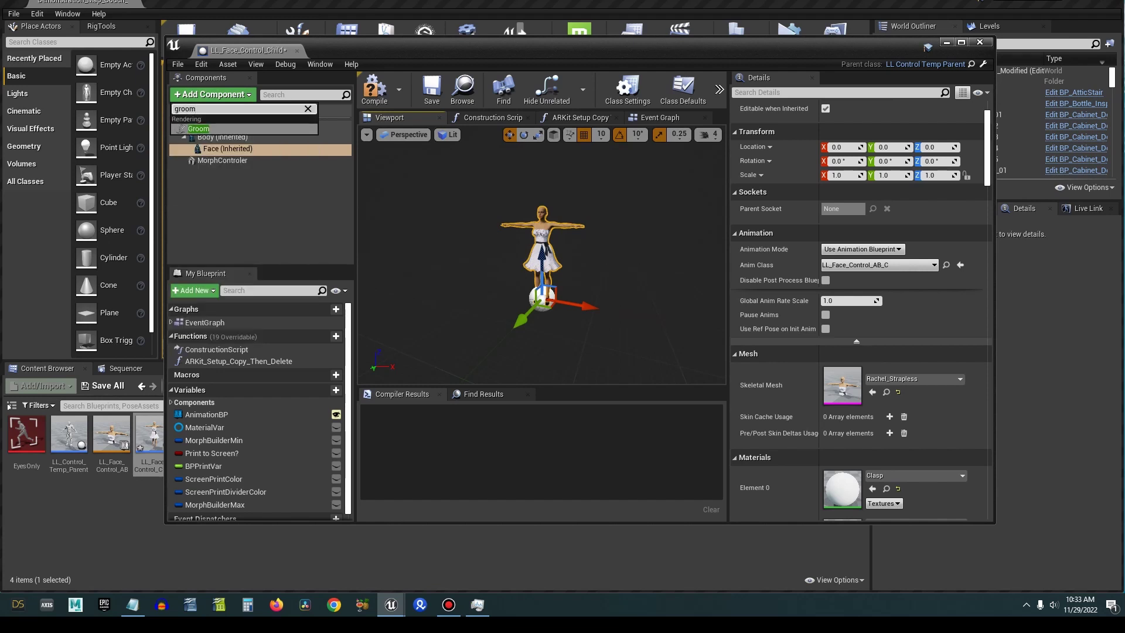
left_click(199, 128)
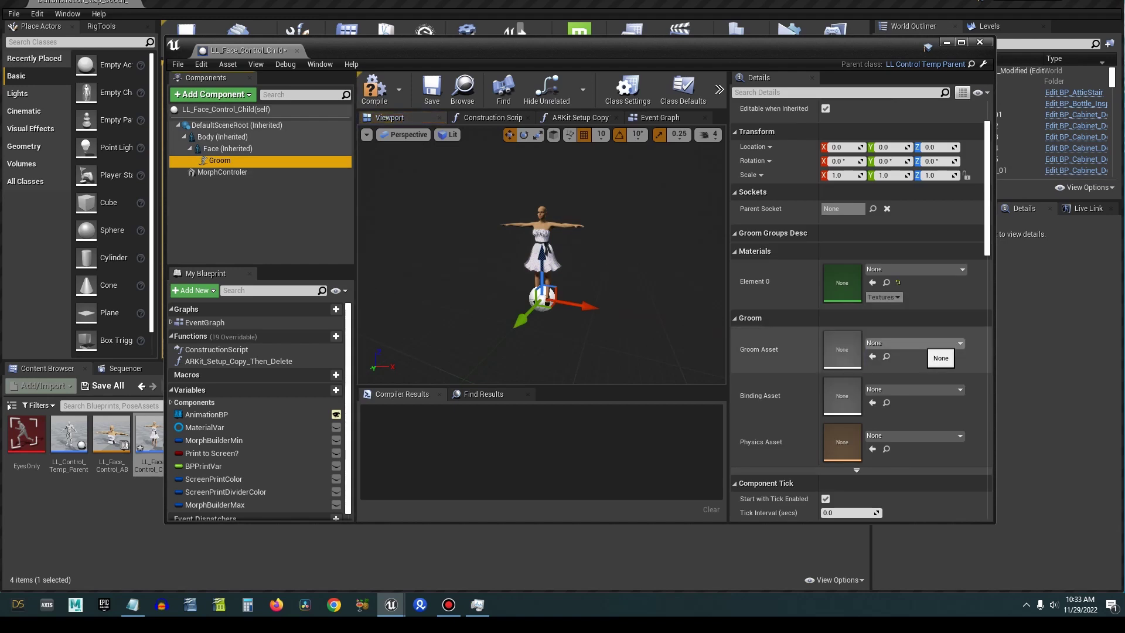
- Assign Female_Short_Hair as the Groom component's groom asset
left_click(929, 345)
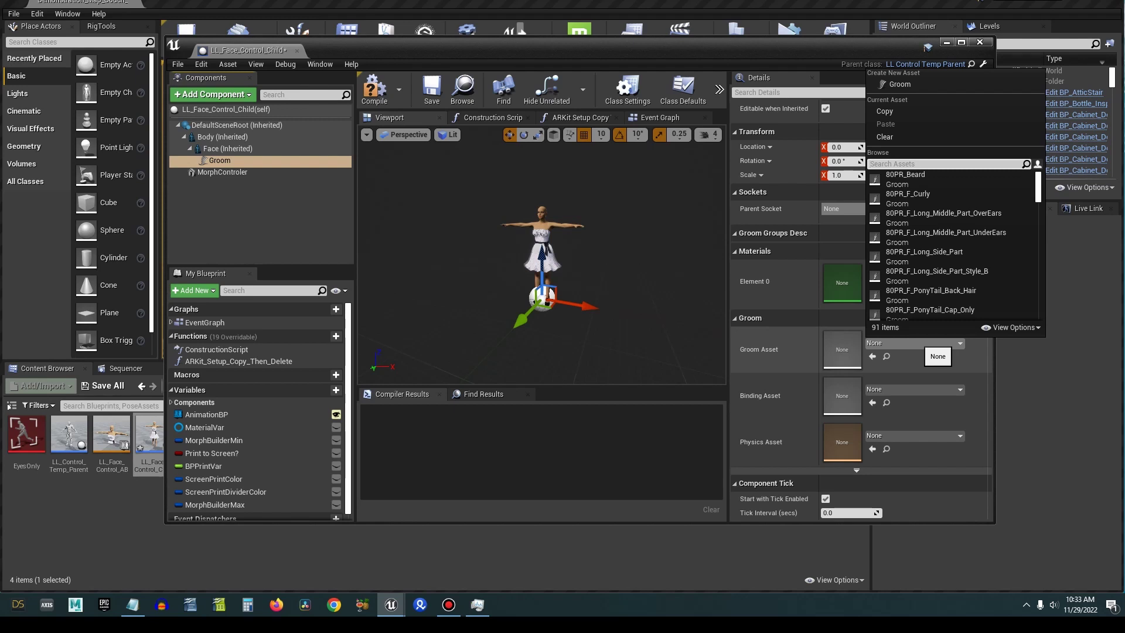
type("female")
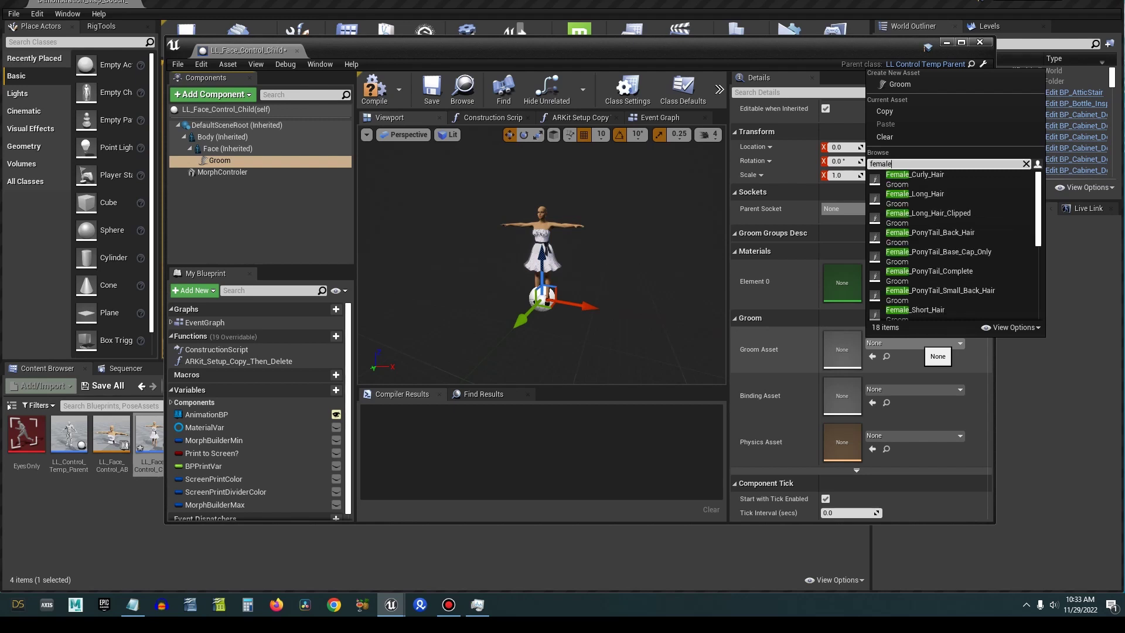
type("_shor")
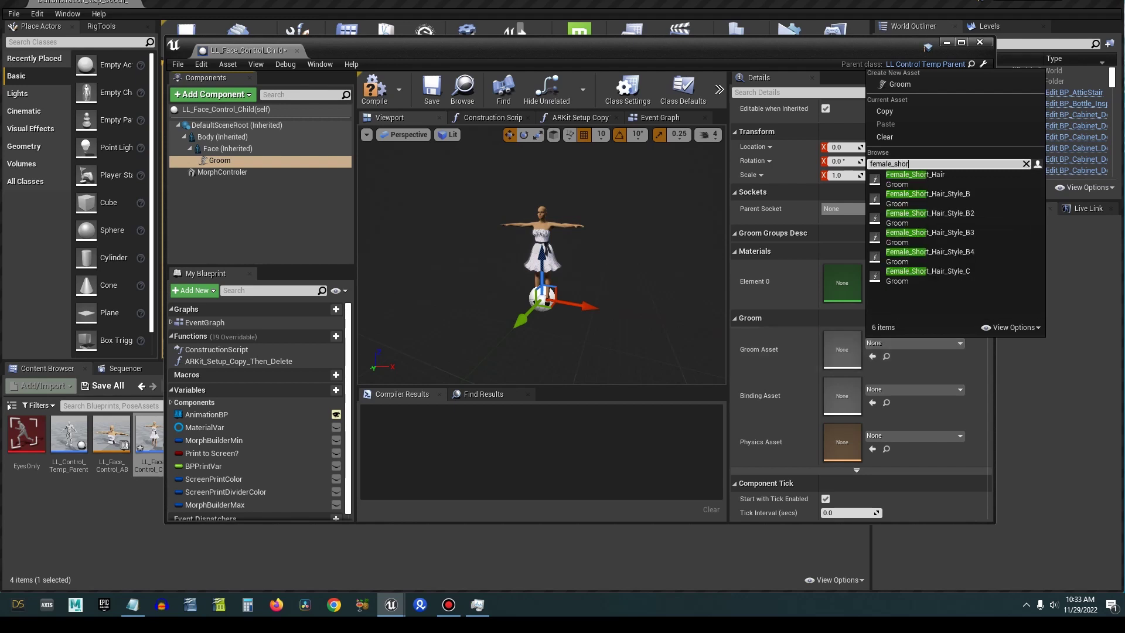
left_click(914, 180)
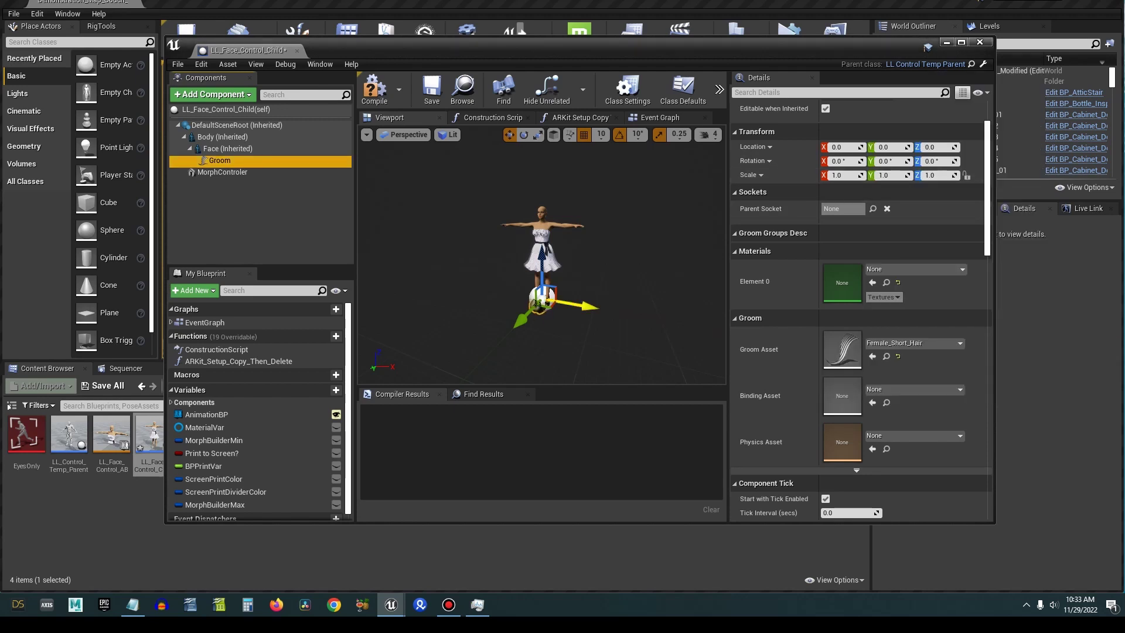
key("f")
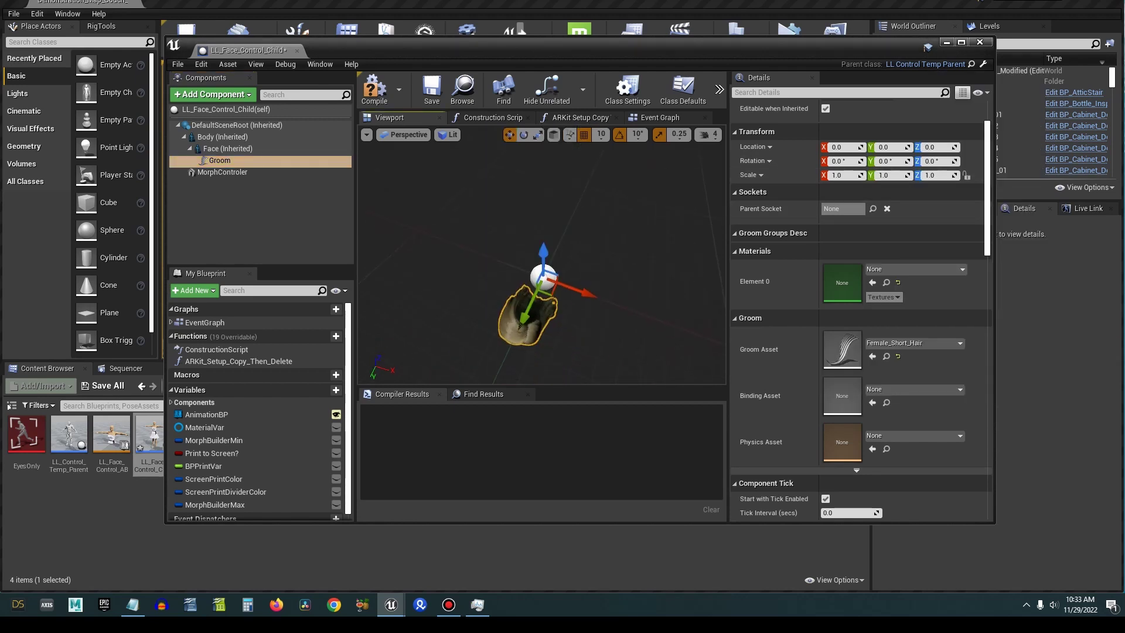
left_click_drag(571, 287, 571, 229, "alt")
right_click_drag(571, 287, 571, 246)
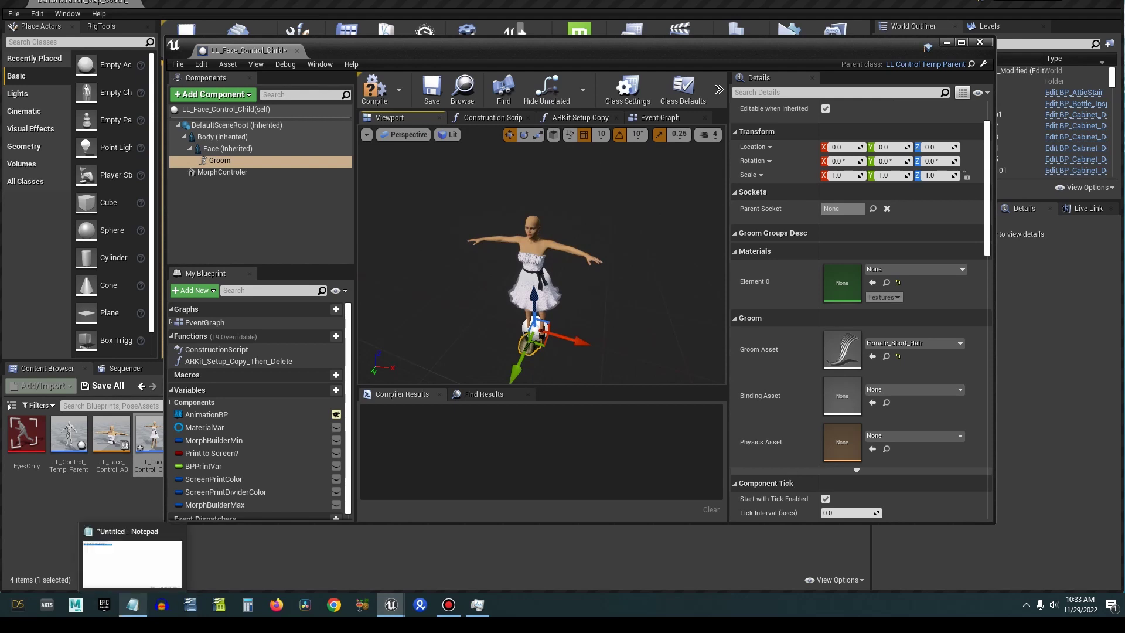
- Switch to Notepad and copy the saved location line (X=0.658327,Y=19.058203,Z=2.264410), then return to the blueprint
left_click(132, 604)
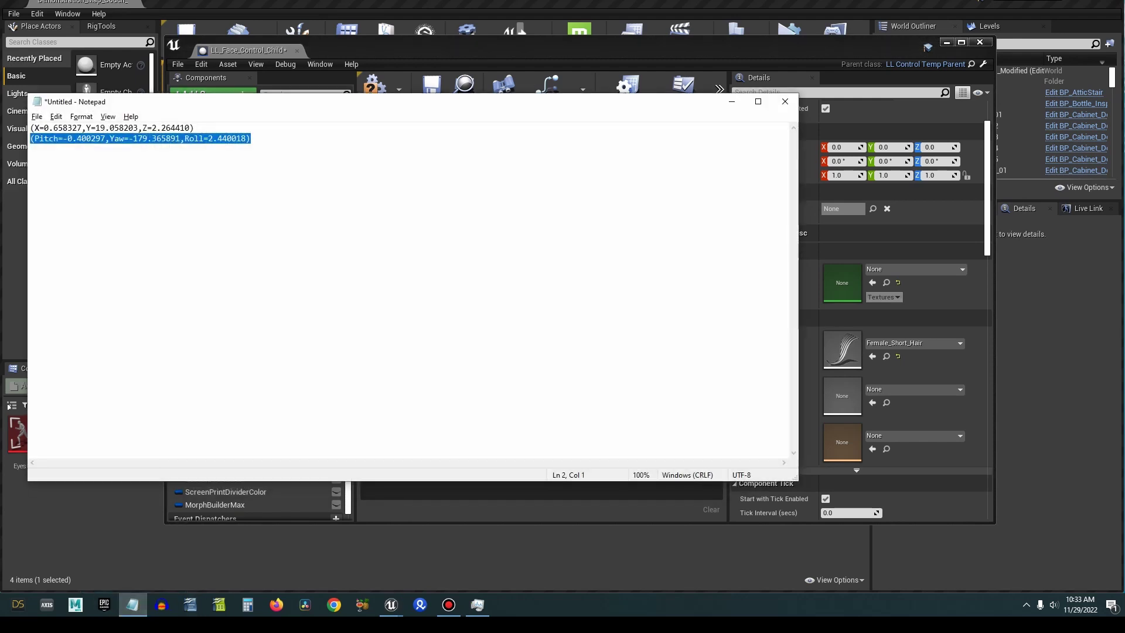
left_click(194, 128)
left_click_drag(194, 128, 31, 128)
left_click(731, 102)
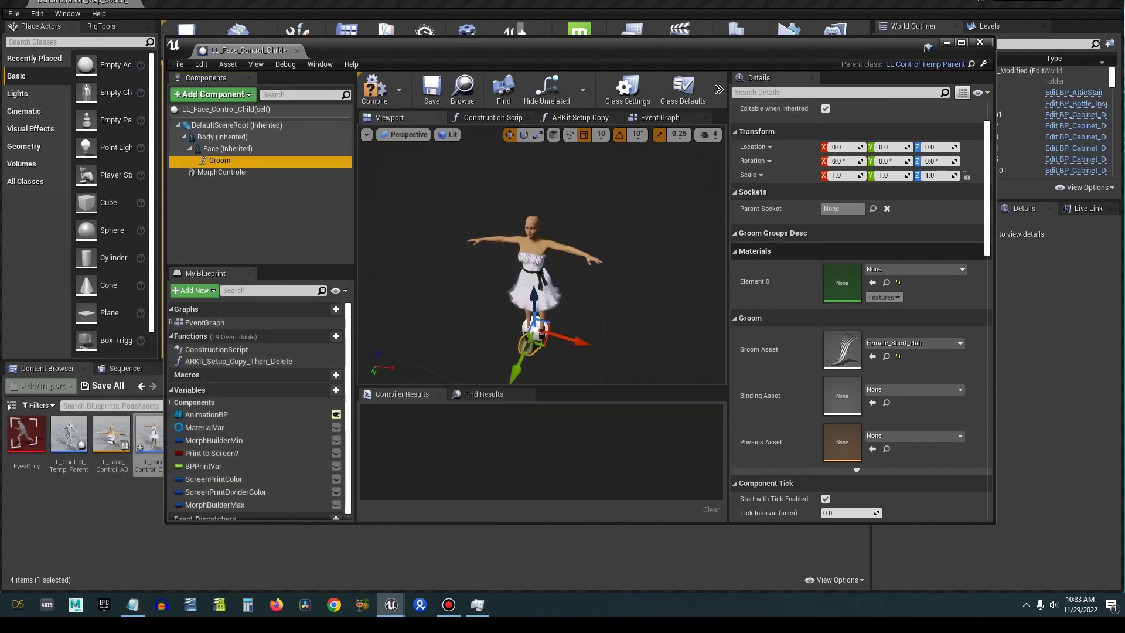
- Attach the Groom component to the head bone as its parent socket
left_click(872, 209)
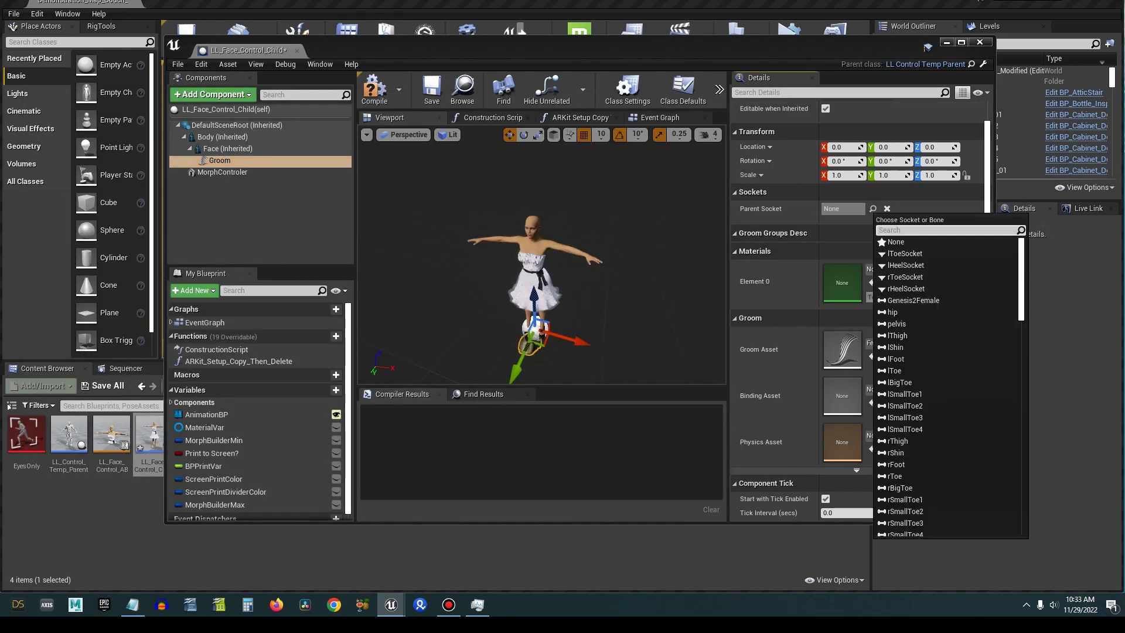
type("head")
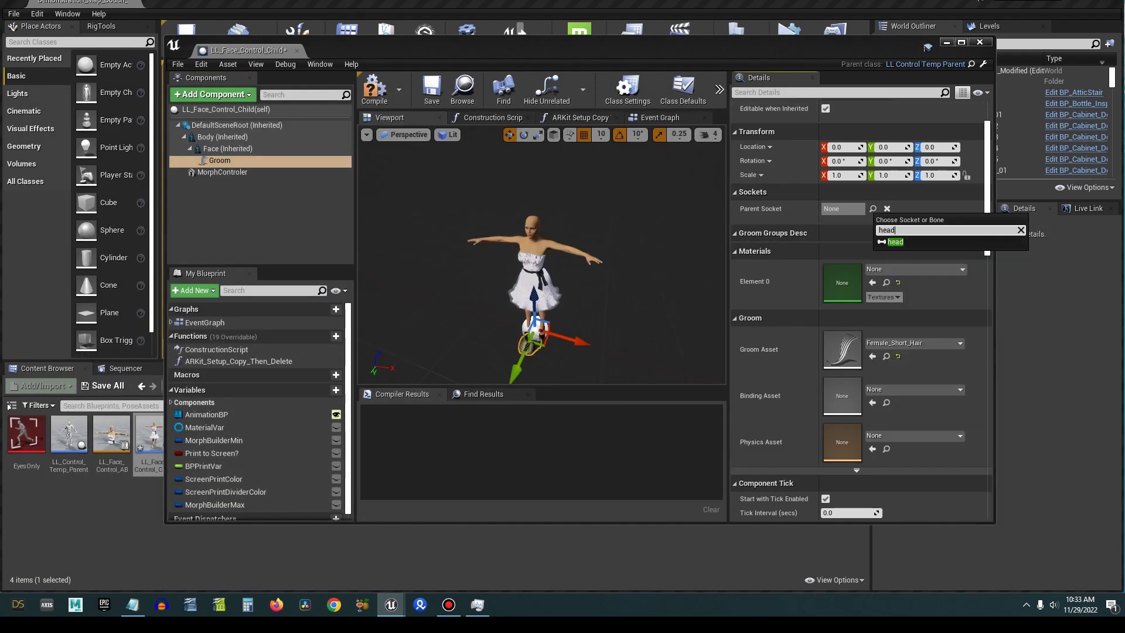
left_click(894, 241)
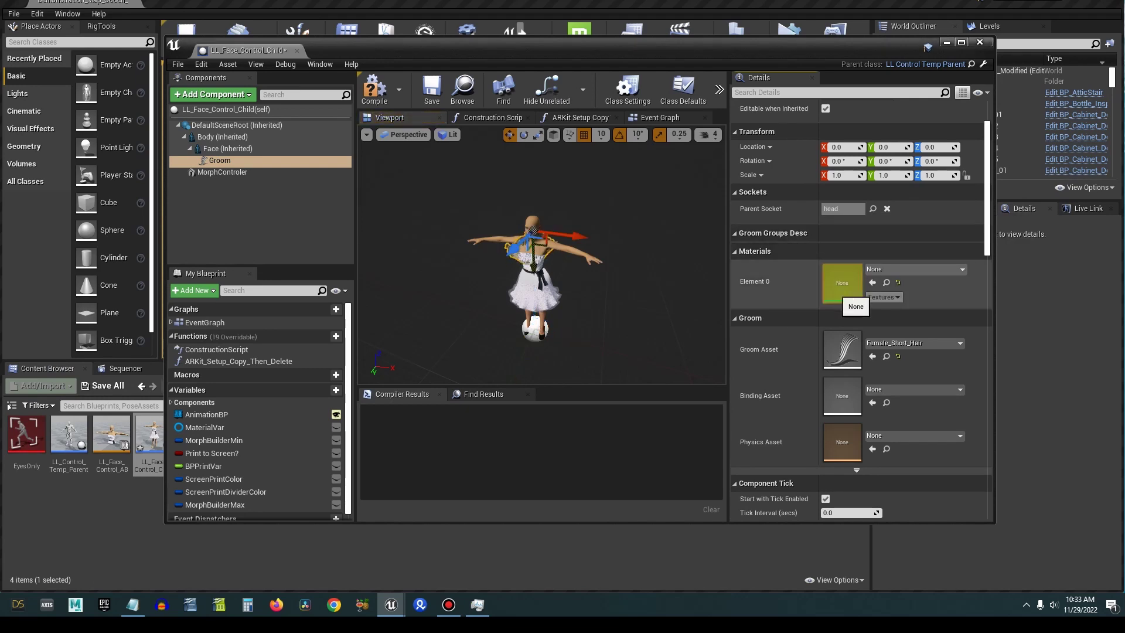
scroll(861, 310, "down", 2)
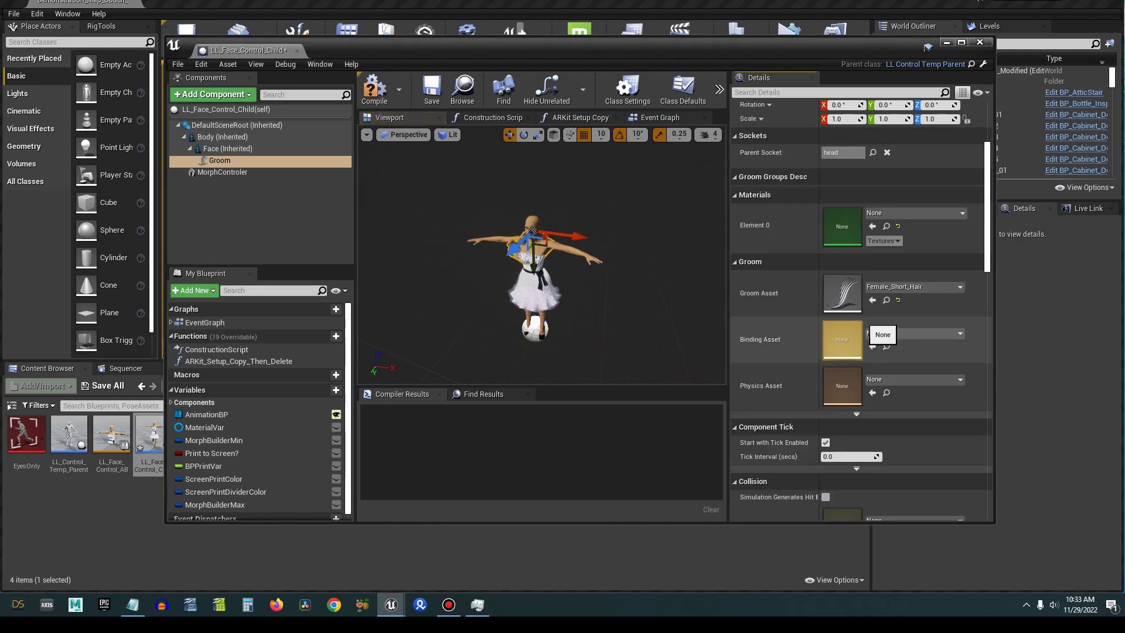
scroll(902, 328, "up", 3)
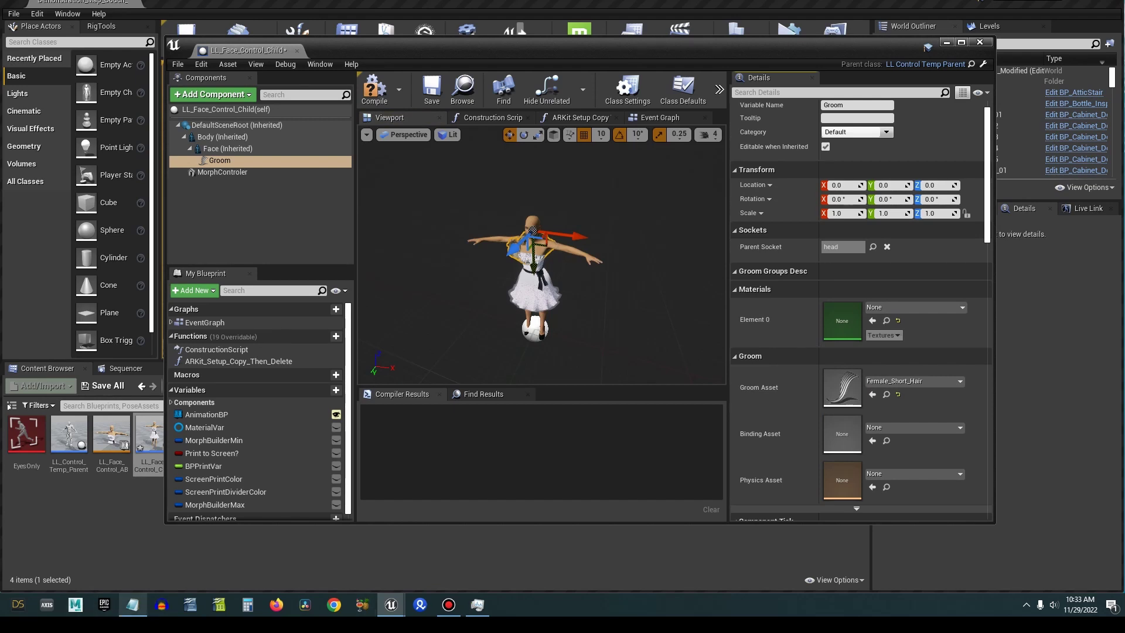
- Copy the saved location line from Notepad and paste it as the Groom component's location (X=0.658327, Y=19.058203, Z=2.264410)
left_click(133, 604)
left_click(167, 128)
left_click_drag(196, 128, 31, 127)
left_click(811, 199)
right_click(786, 180)
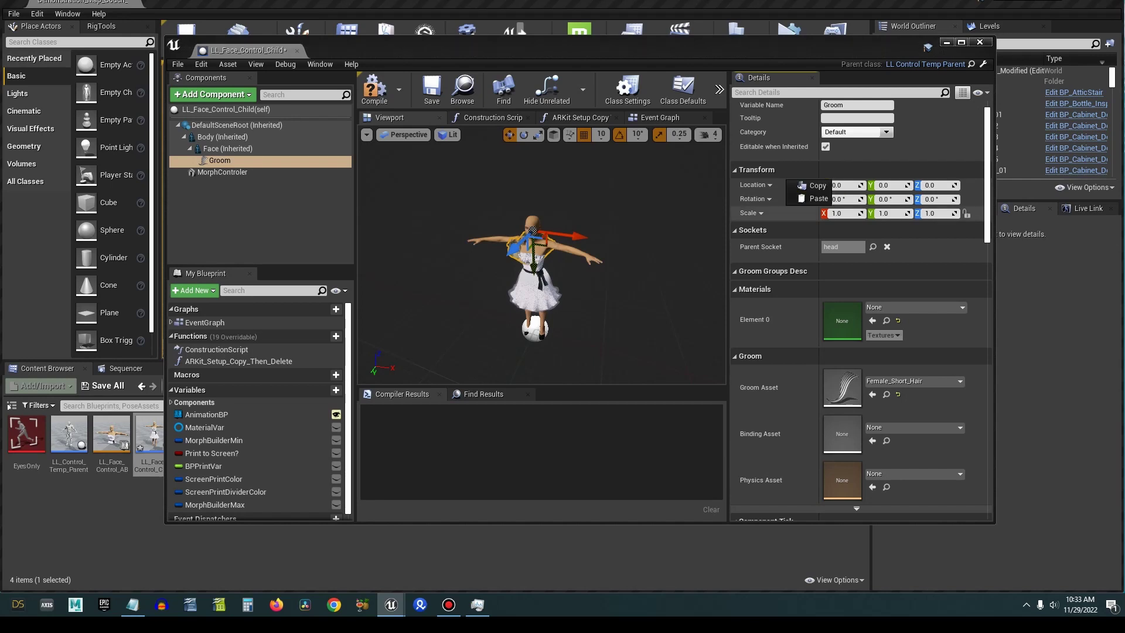
left_click(814, 199)
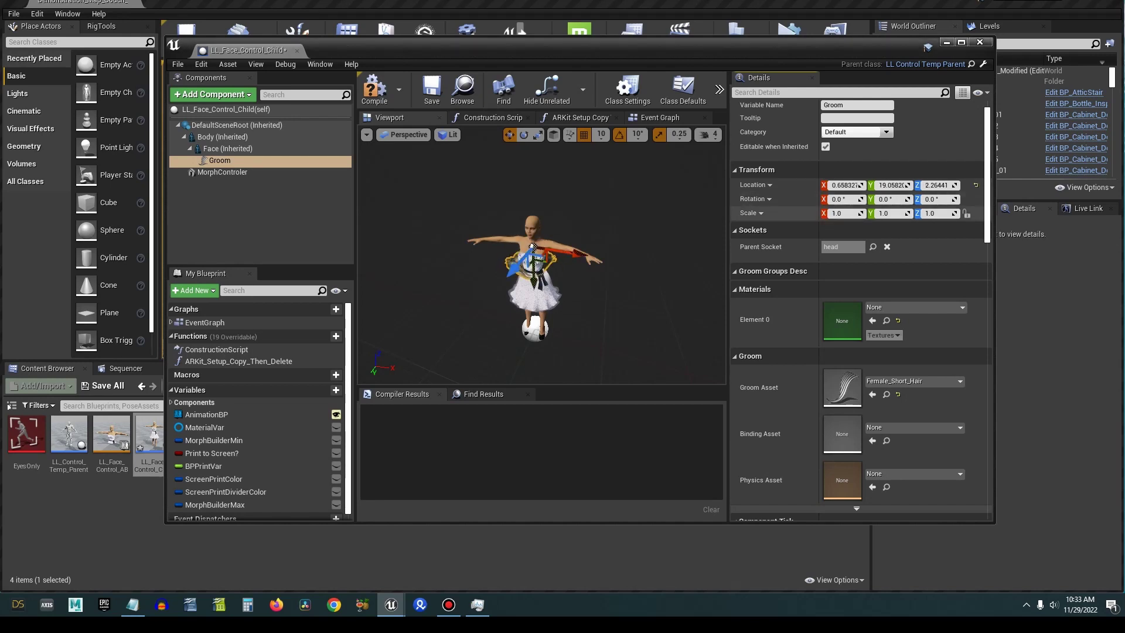
- Copy the saved rotation line from Notepad and paste it as the Groom component's rotation (Pitch=-0.400297, Yaw=-179.365891, Roll=2.440018)
left_click(133, 604)
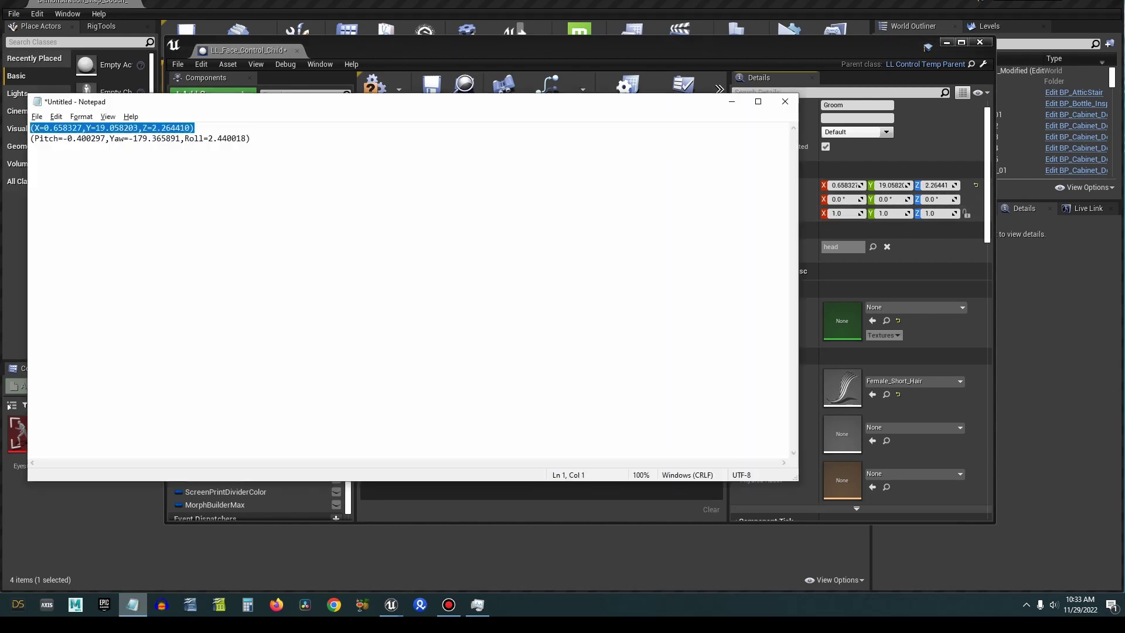
left_click_drag(251, 138, 30, 138)
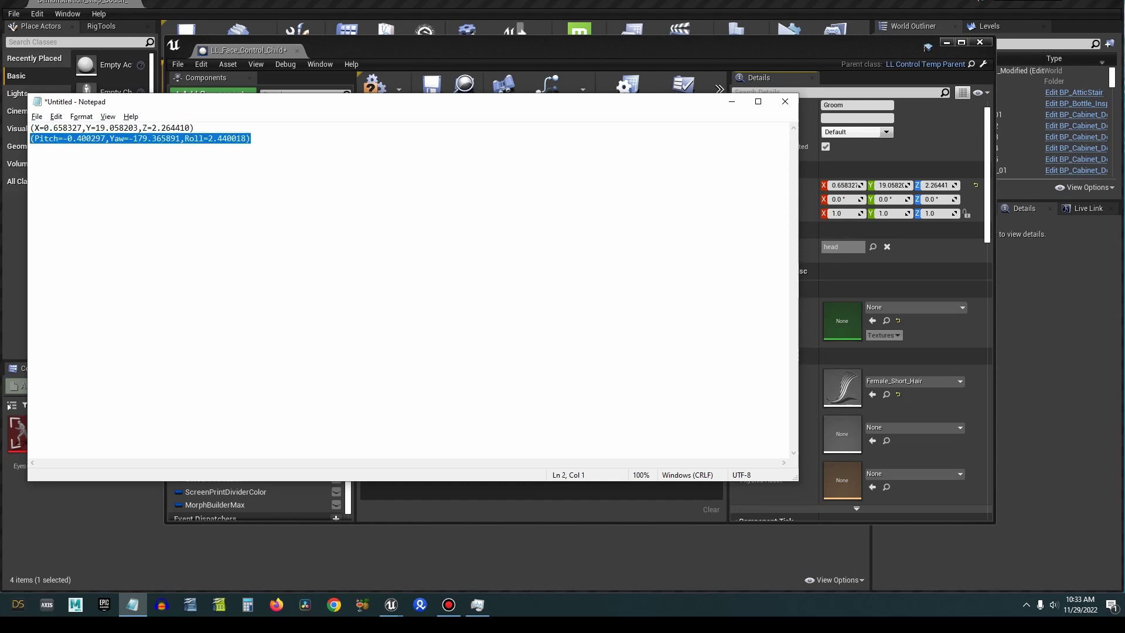
key("alt+Tab")
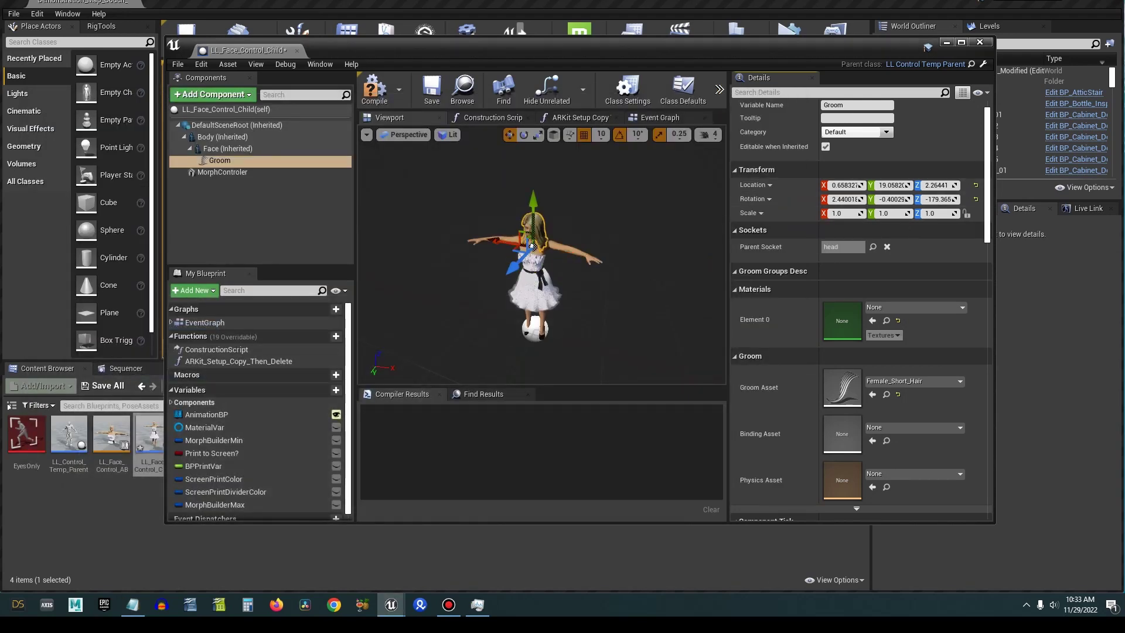
- Set the blueprint viewport's camera speed to 1 for a close look at the hair, and compile and save the blueprint
scroll(523, 239, "up", 10)
scroll(541, 254, "down", 10)
right_click_drag(541, 254, 499, 283)
scroll(541, 254, "up", 6)
left_click(707, 134)
left_click(703, 161)
key("w")
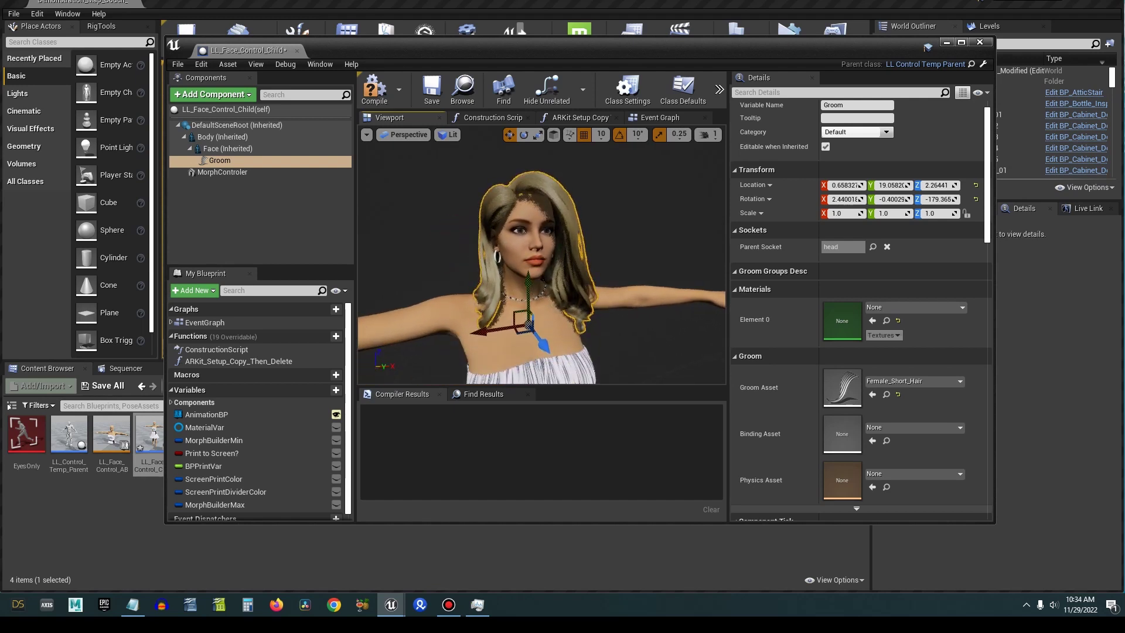
left_click(375, 89)
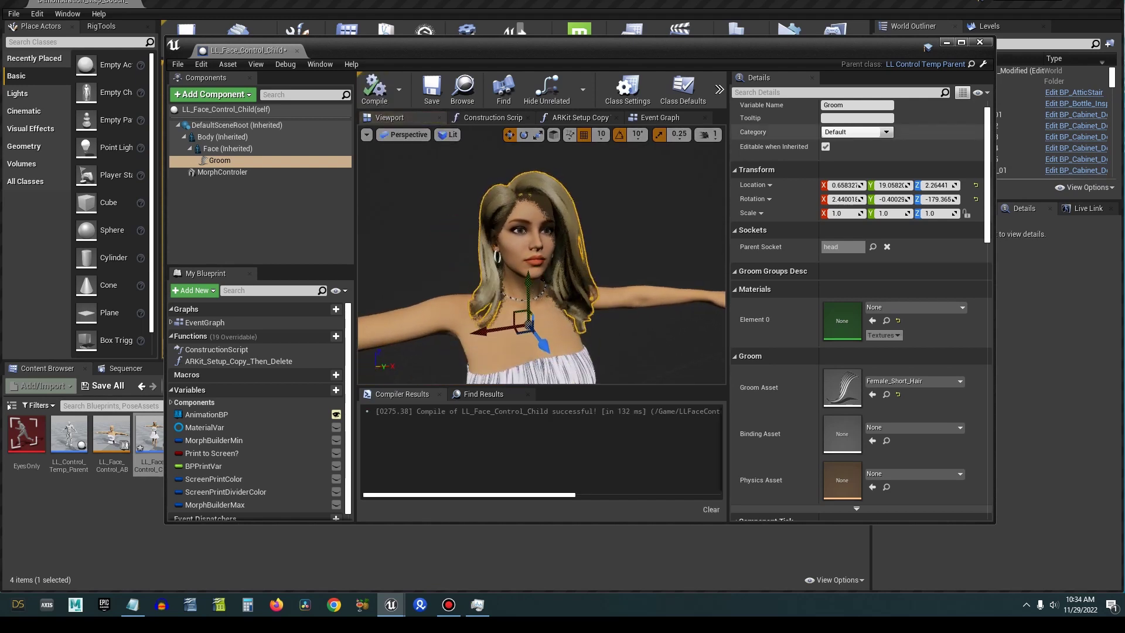
left_click(432, 87)
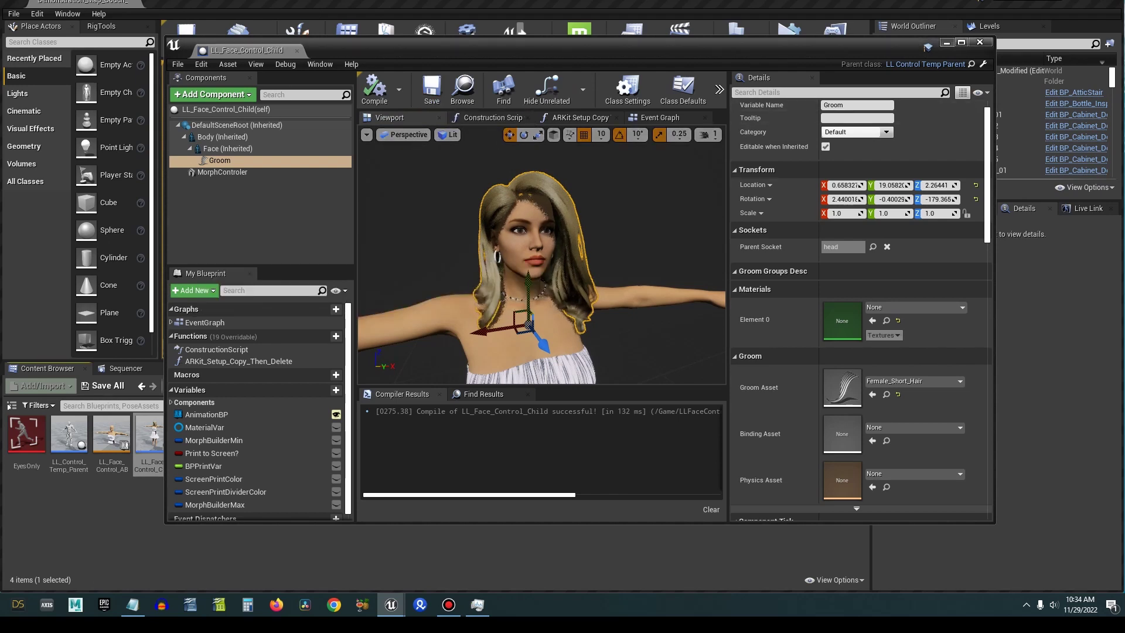
left_click(260, 109)
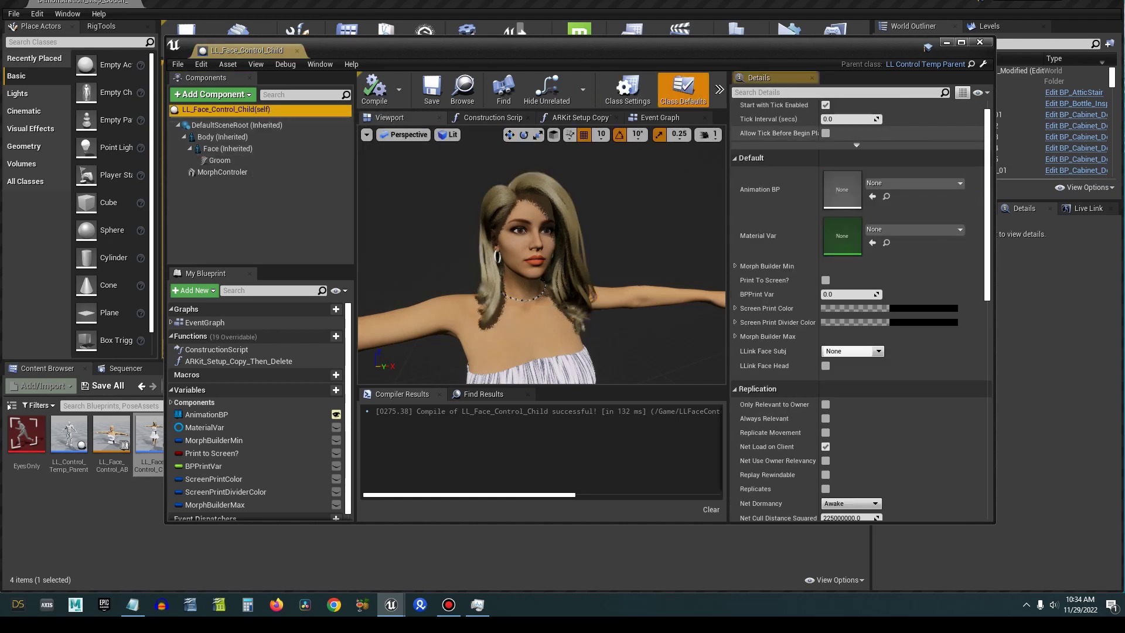
left_click(837, 92)
type("cust")
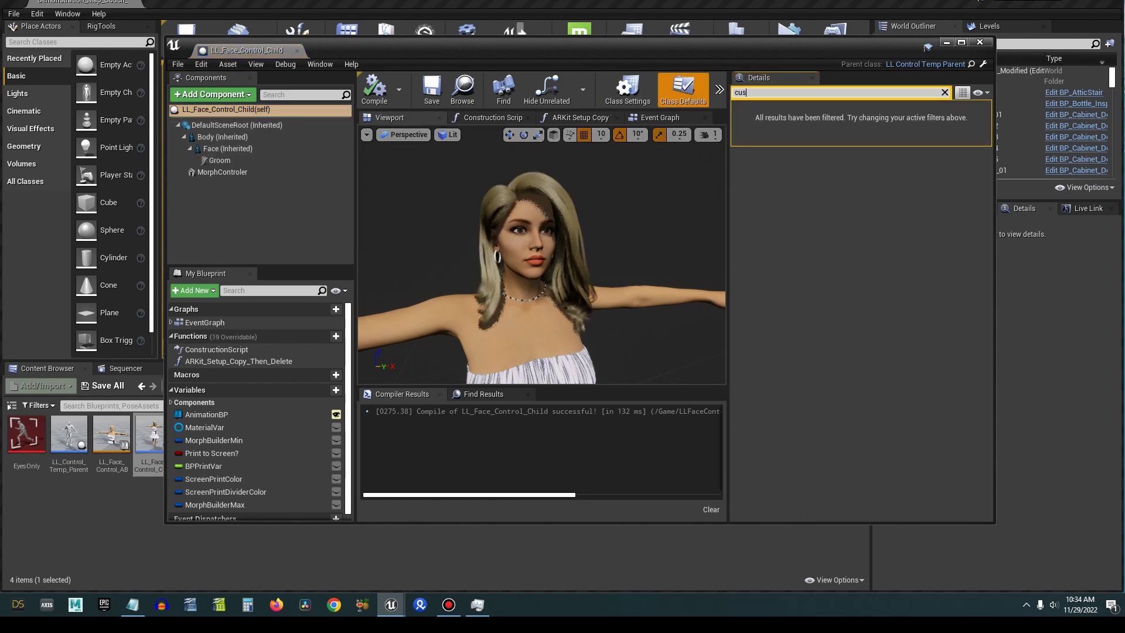
key("BackSpace")
key("BackSpace")
key("BackSpace")
key("BackSpace")
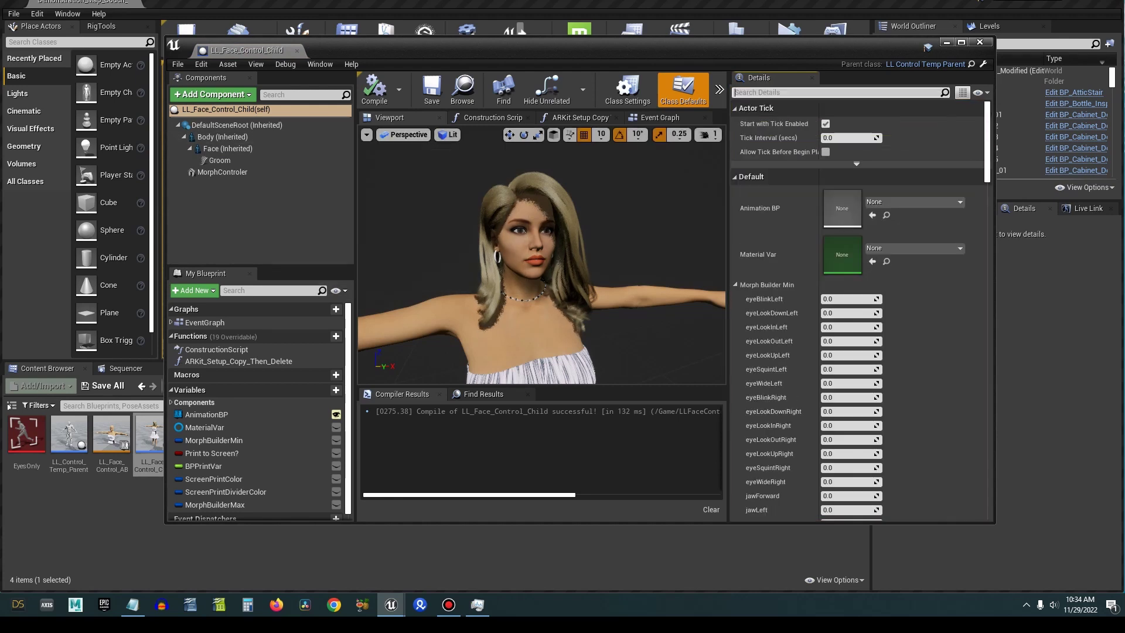
- Enable Render CustomDepth Pass on the Face component, and compile and save the blueprint
left_click(227, 149)
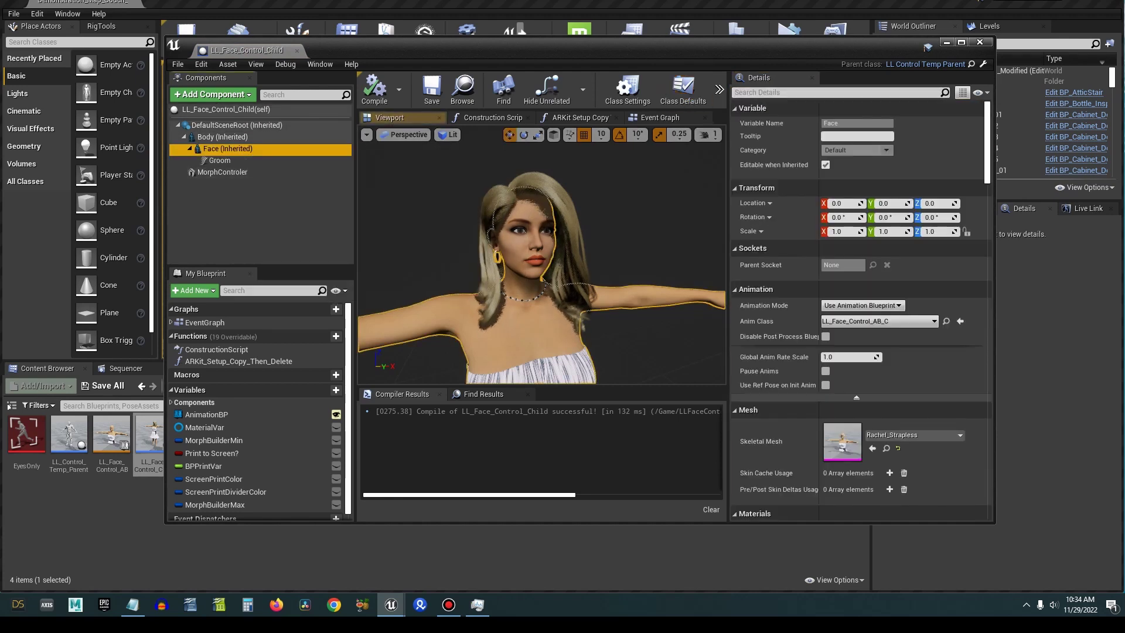
left_click(836, 92)
type("cus")
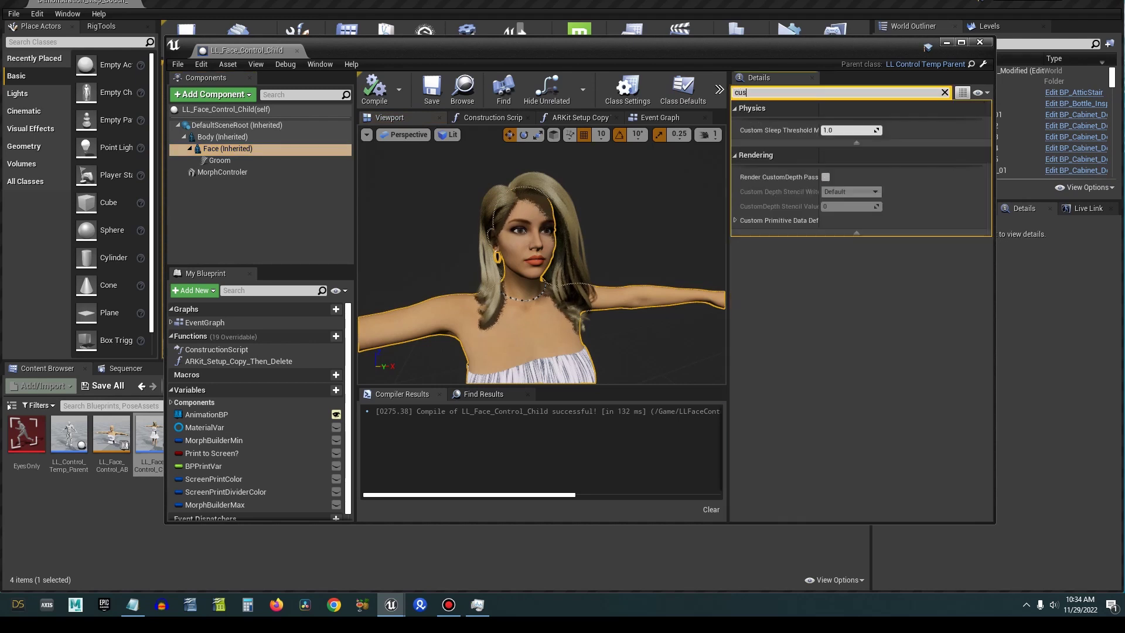
left_click(825, 177)
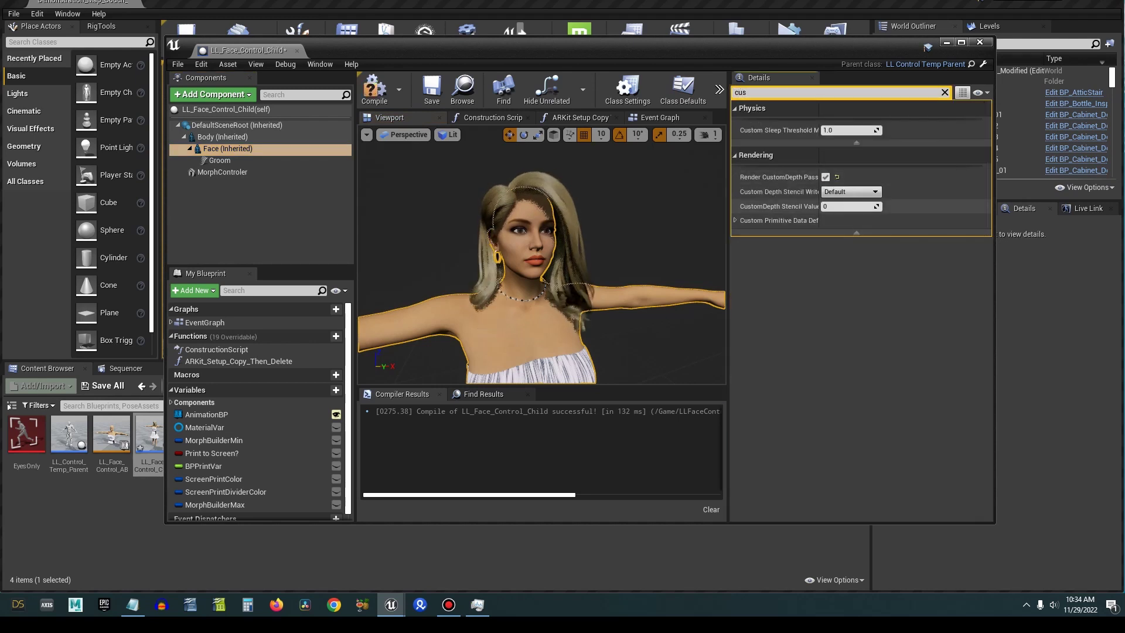
left_click(374, 89)
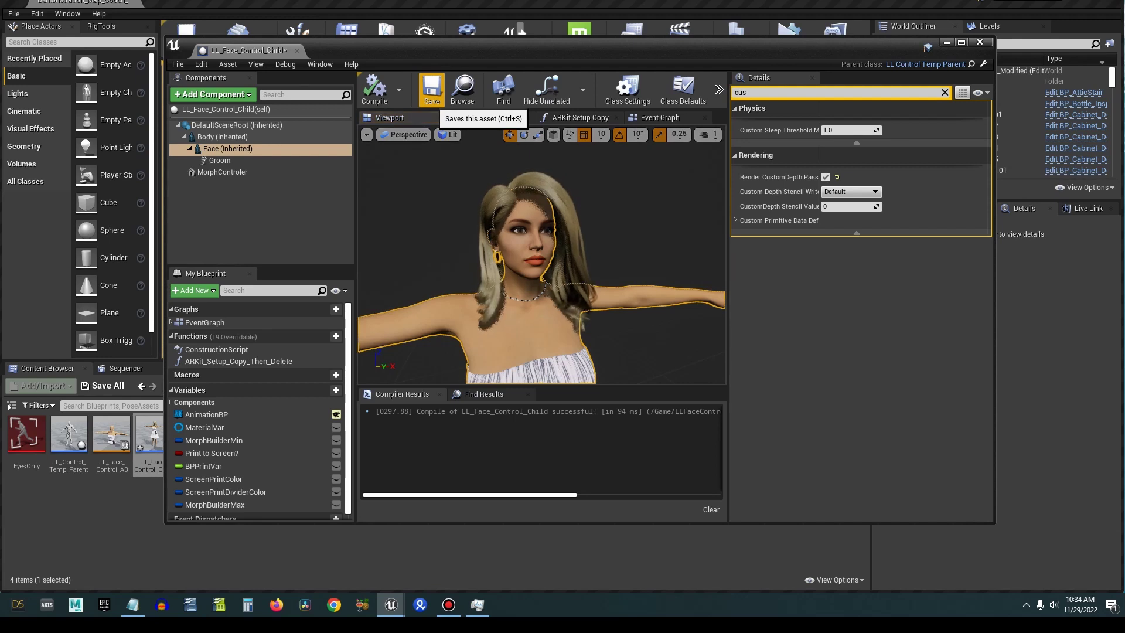
left_click(432, 89)
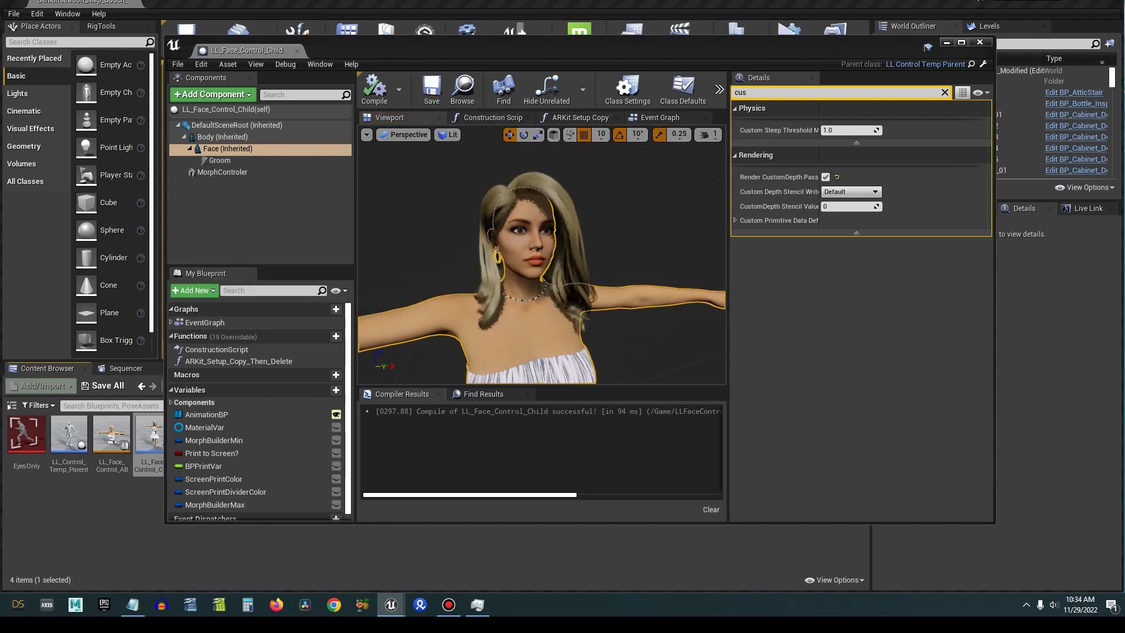
left_click(747, 92)
key("BackSpace")
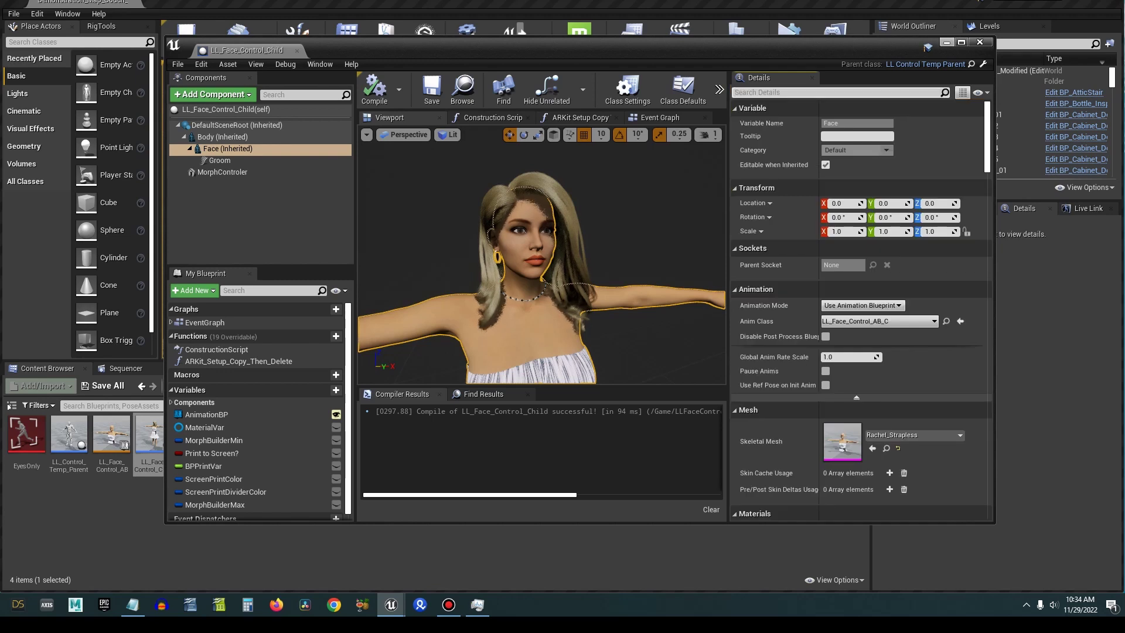
- Place LL_Face_Control_Child in the level between the chess table and the fireplace and rotate it about 180° around Z
left_click(946, 41)
right_click_drag(410, 234, 295, 181)
scroll(514, 209, "down", 4)
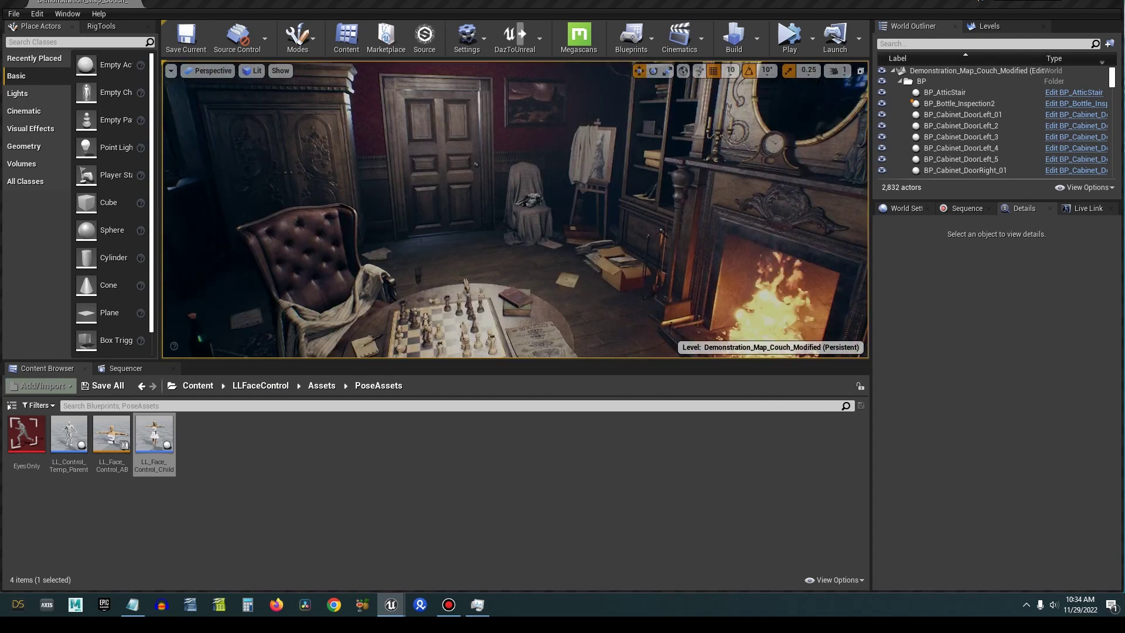
left_click_drag(154, 436, 622, 278)
key("e")
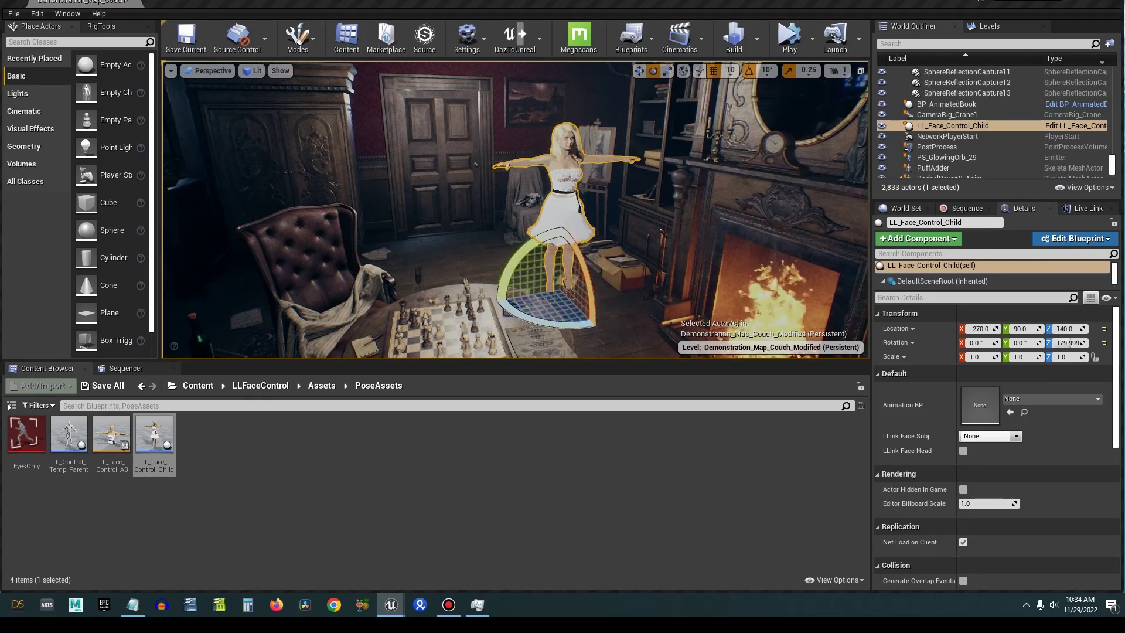
- Move the placed character to Y 0 and Z 150 in the level, and frame her face and hair up close
key("f")
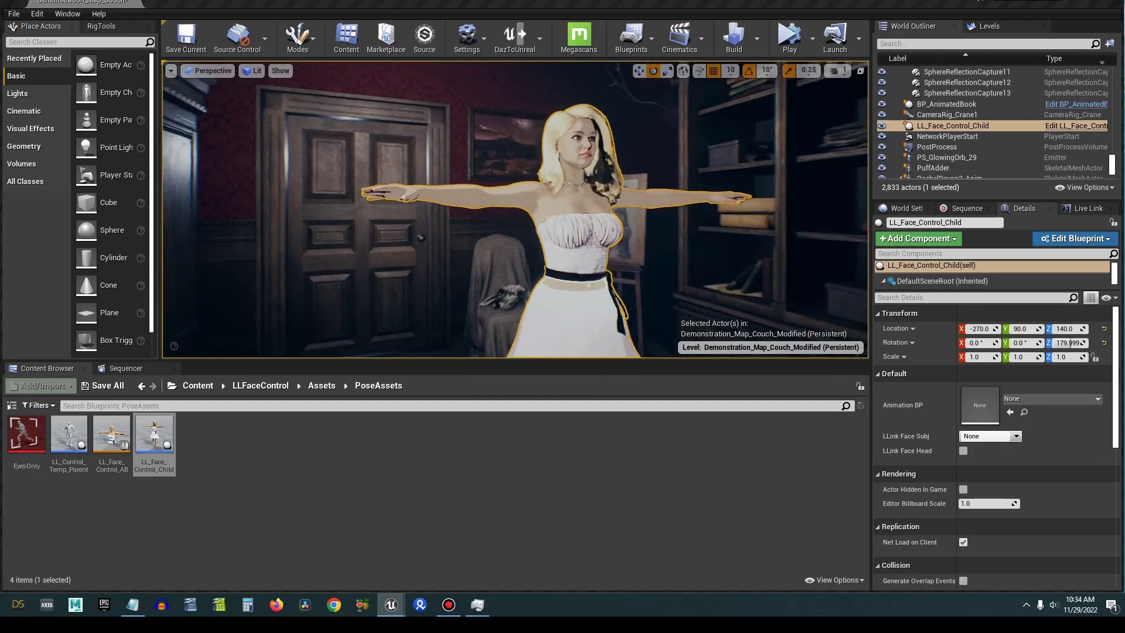
right_click_drag(515, 209, 515, 270)
key("w")
left_click_drag(539, 202, 569, 236)
key("f")
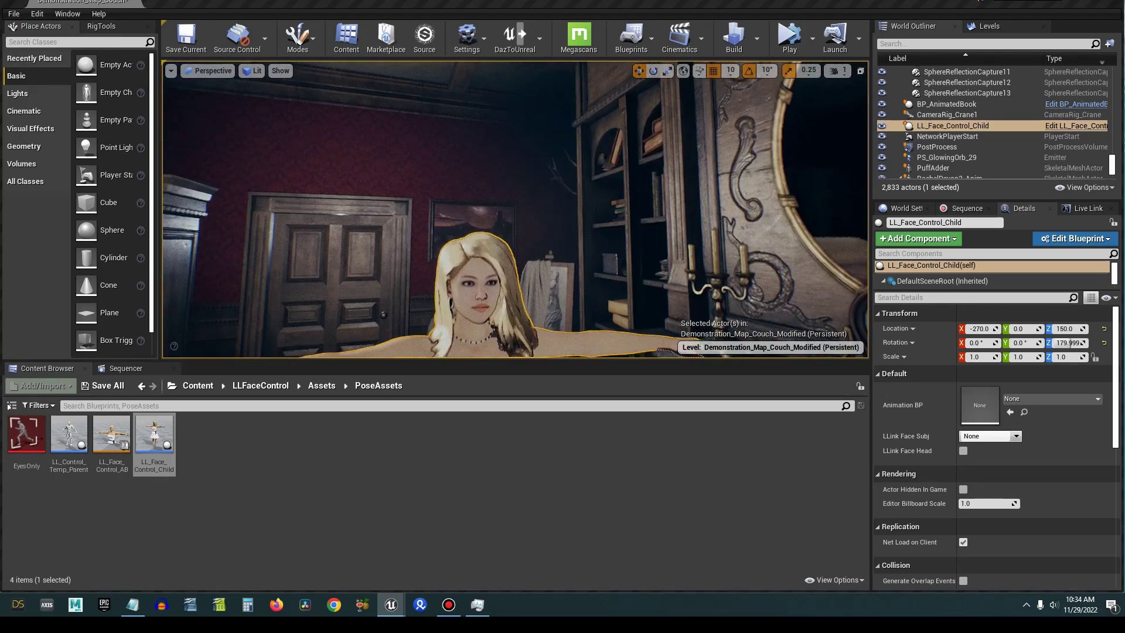
scroll(515, 209, "up", 5)
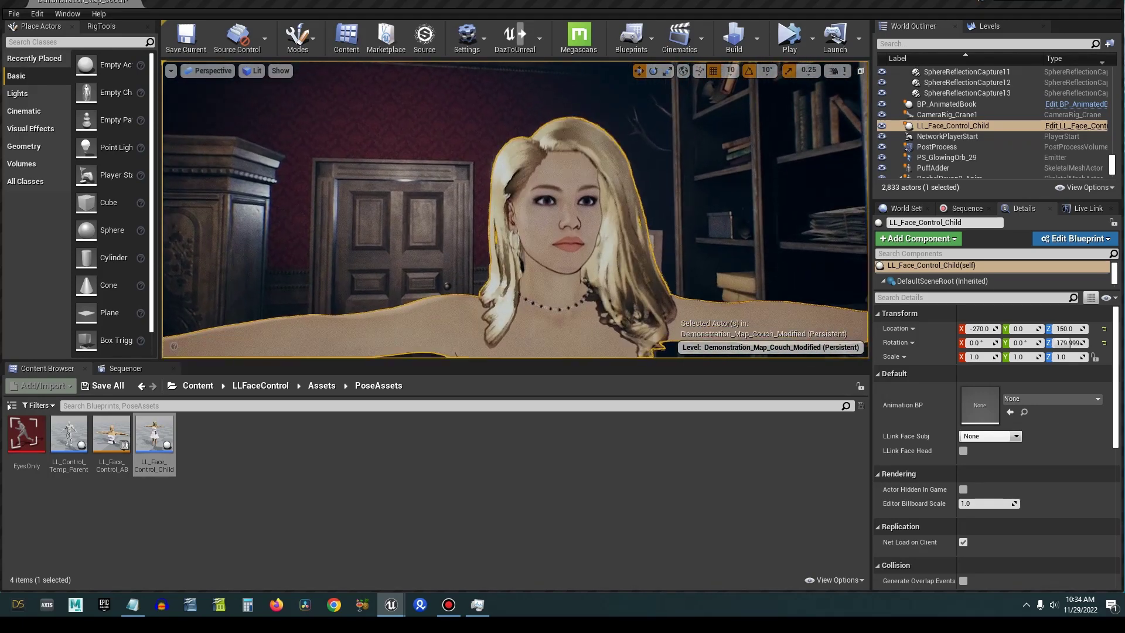
right_click_drag(515, 210, 526, 220)
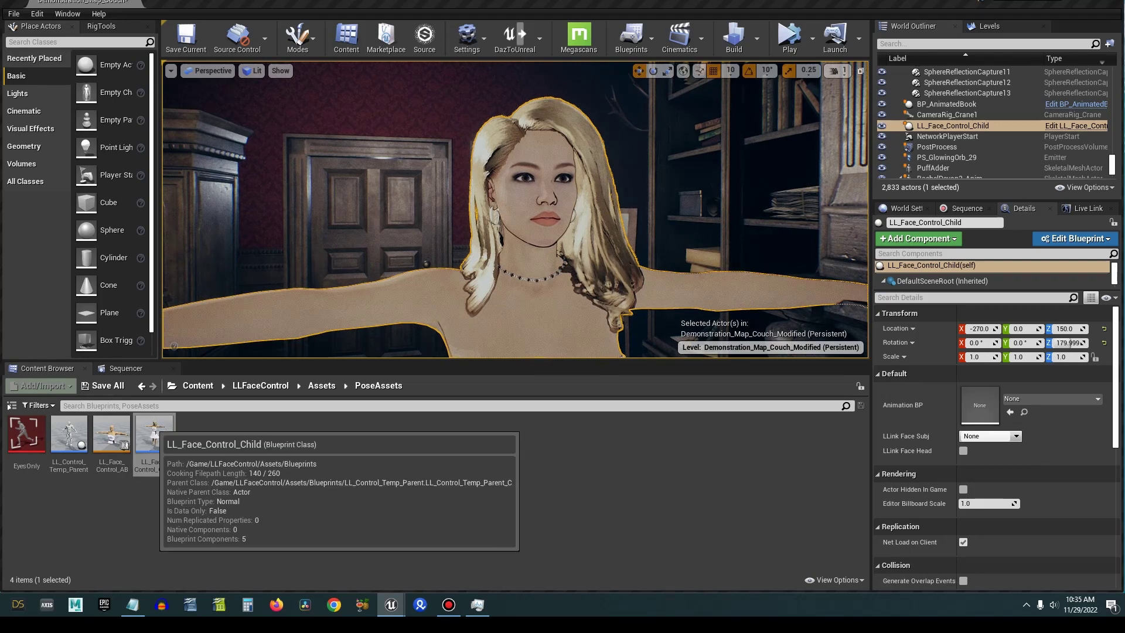
- Reopen the LL_Face_Control_Child blueprint and add a new function named ARKit
double_click(154, 440)
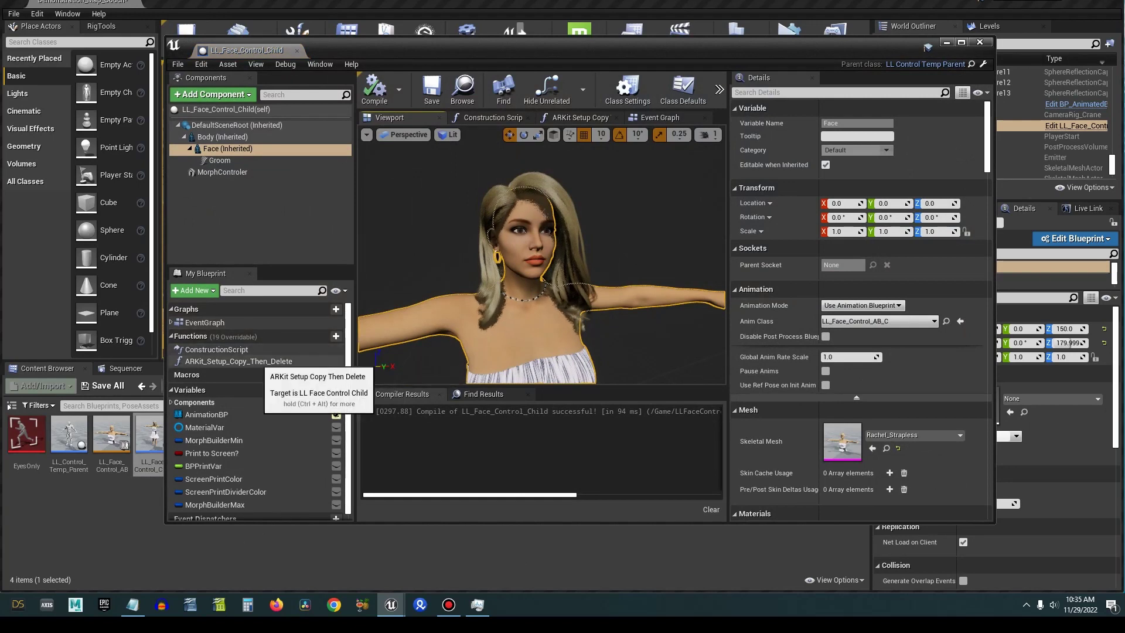
left_click(283, 335)
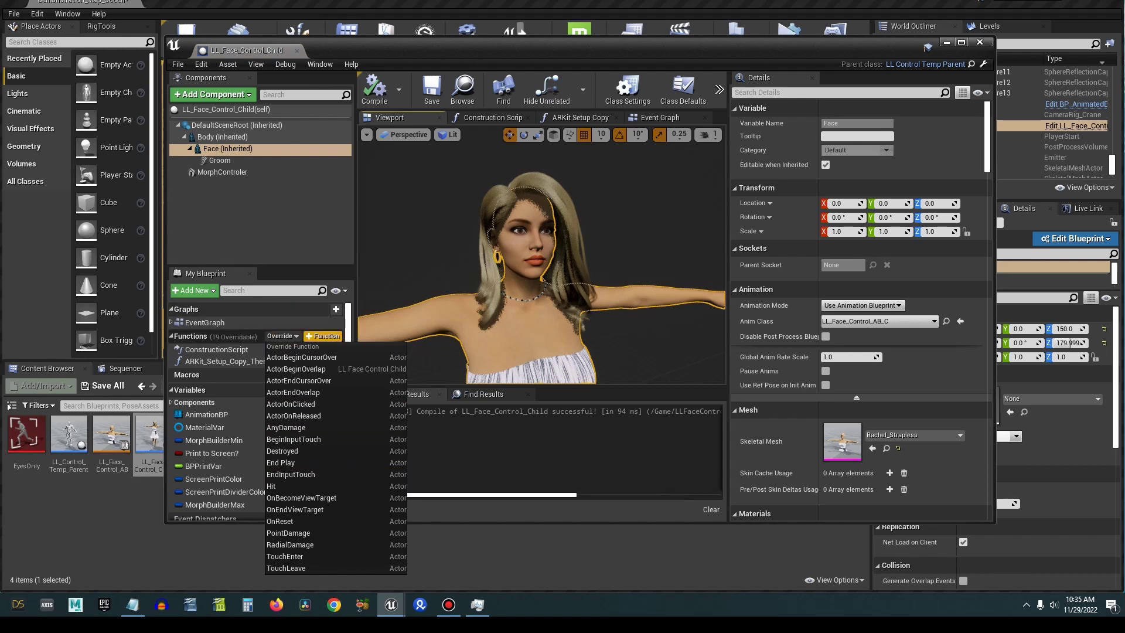
left_click(323, 336)
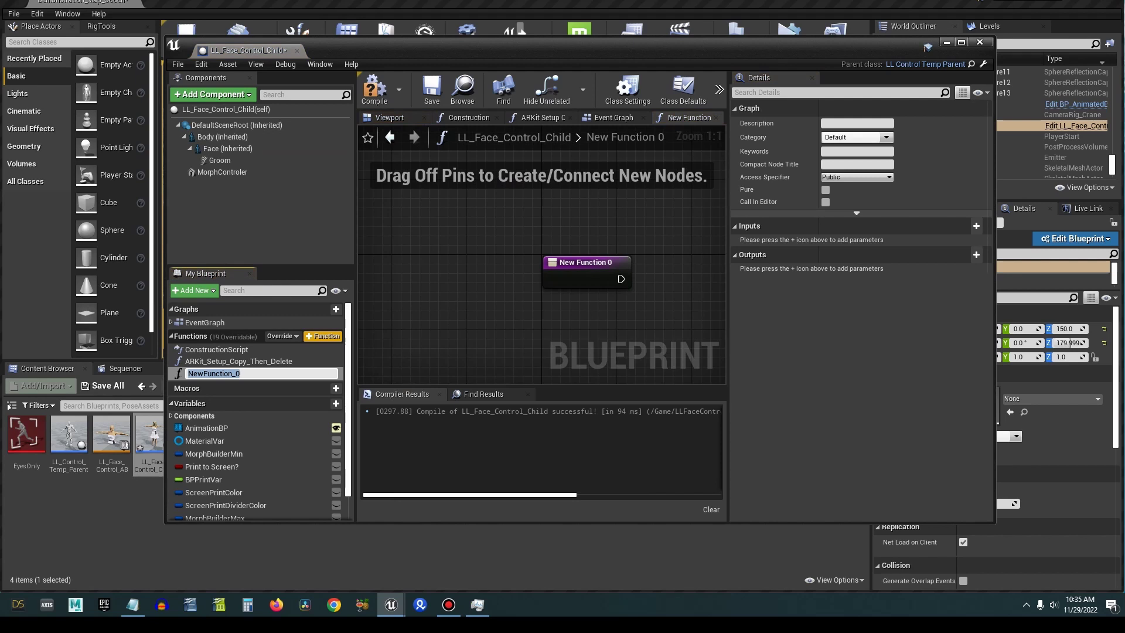
type("ARKit")
key("Return")
- Copy the commented node section from the ARKit_Setup_Copy_Then_Delete function into the ARKit function's graph
left_click(258, 361)
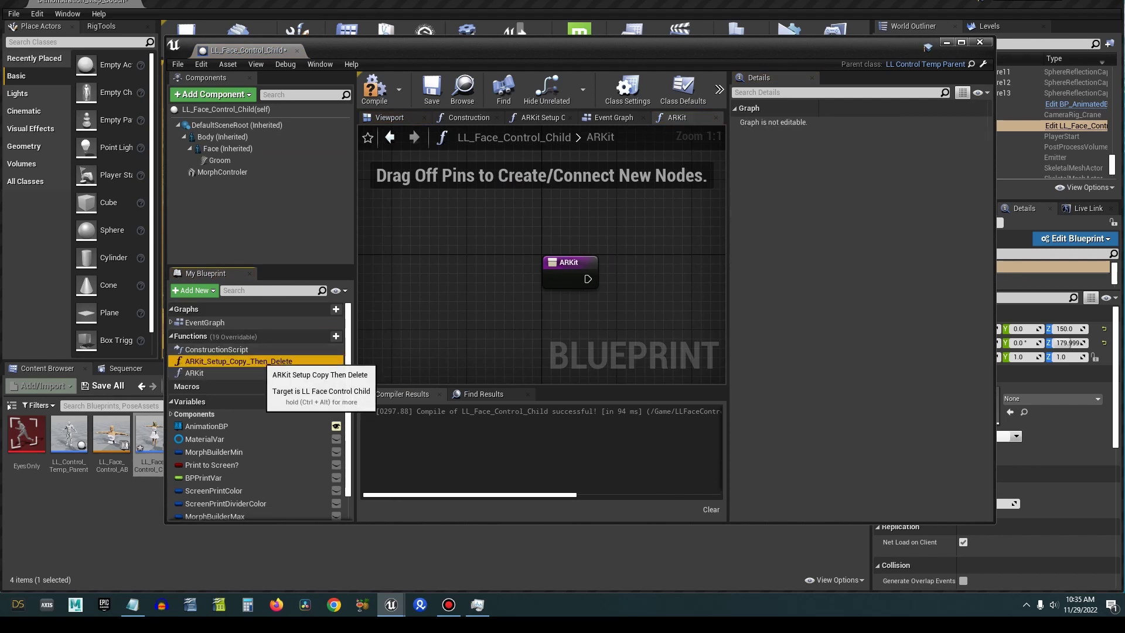
double_click(258, 361)
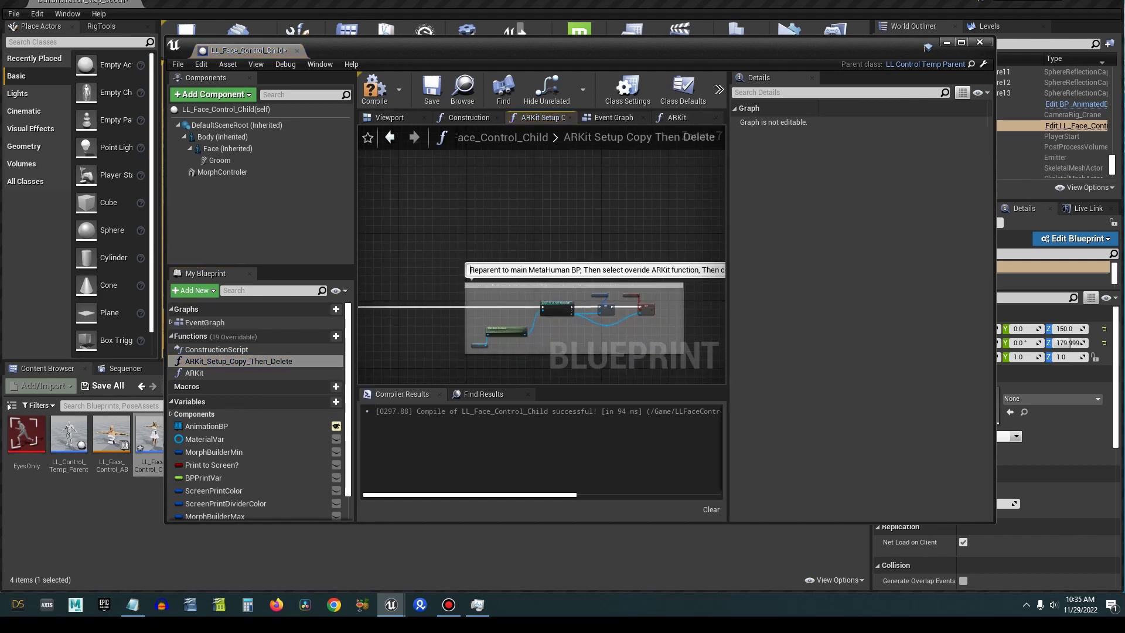
right_click_drag(471, 214, 492, 185)
left_click_drag(472, 214, 576, 344)
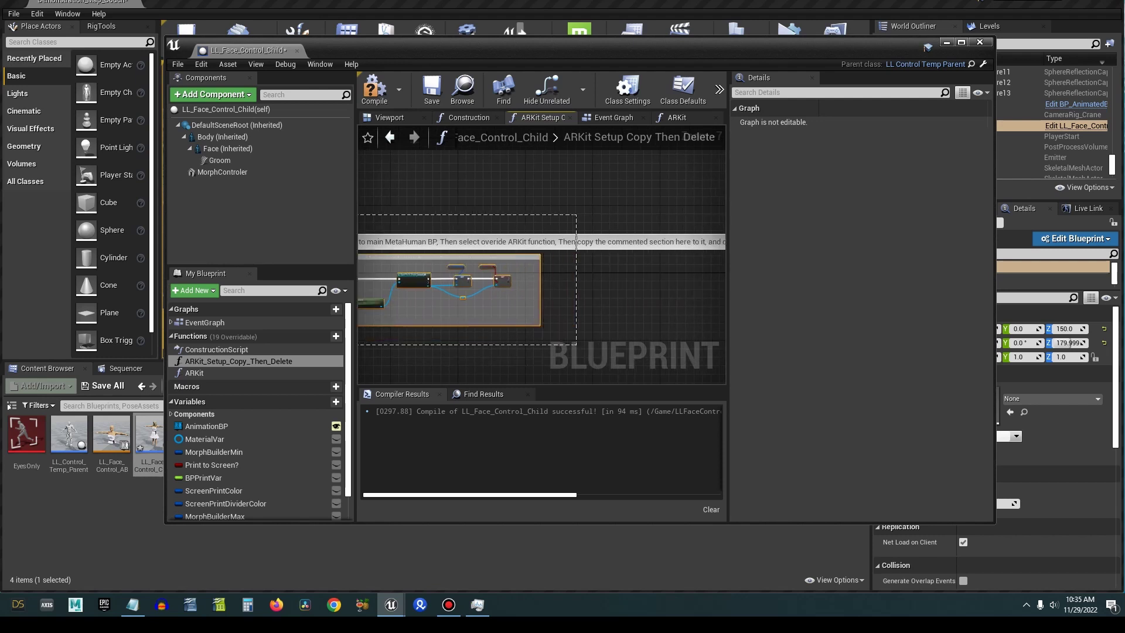
double_click(199, 372)
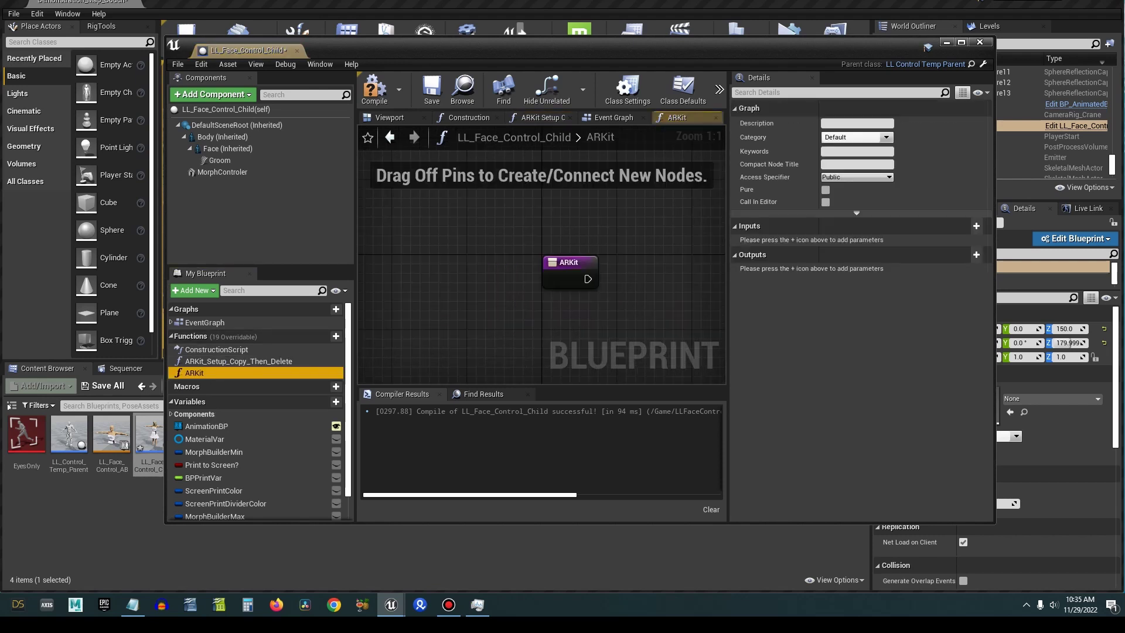
right_click_drag(522, 311, 402, 284)
scroll(470, 276, "down", 5)
right_click_drag(518, 276, 513, 266)
key("ctrl+v")
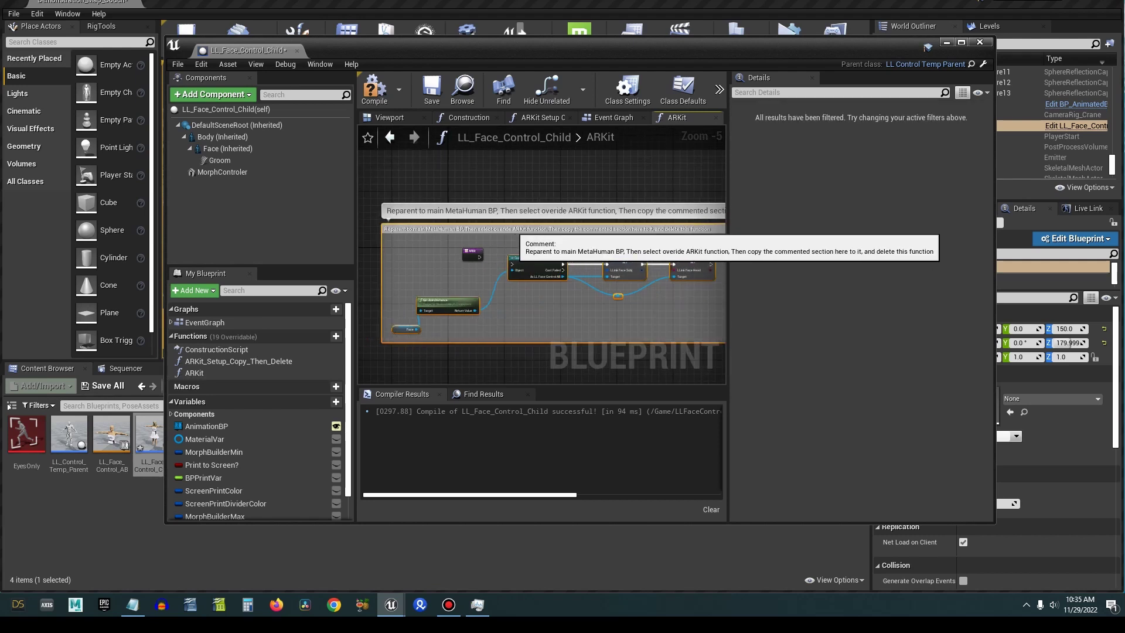
- Connect the ARKit entry node's execution output to Cast To LL_Face_Control_AB, and compile and save the blueprint
left_click(472, 251)
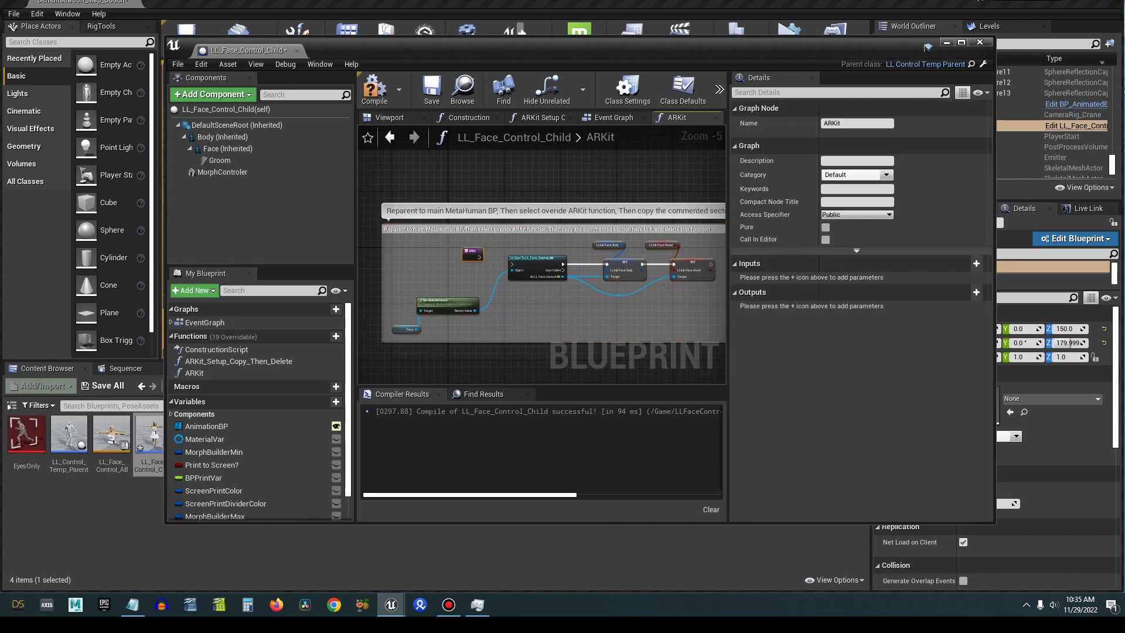
left_click_drag(478, 257, 511, 263)
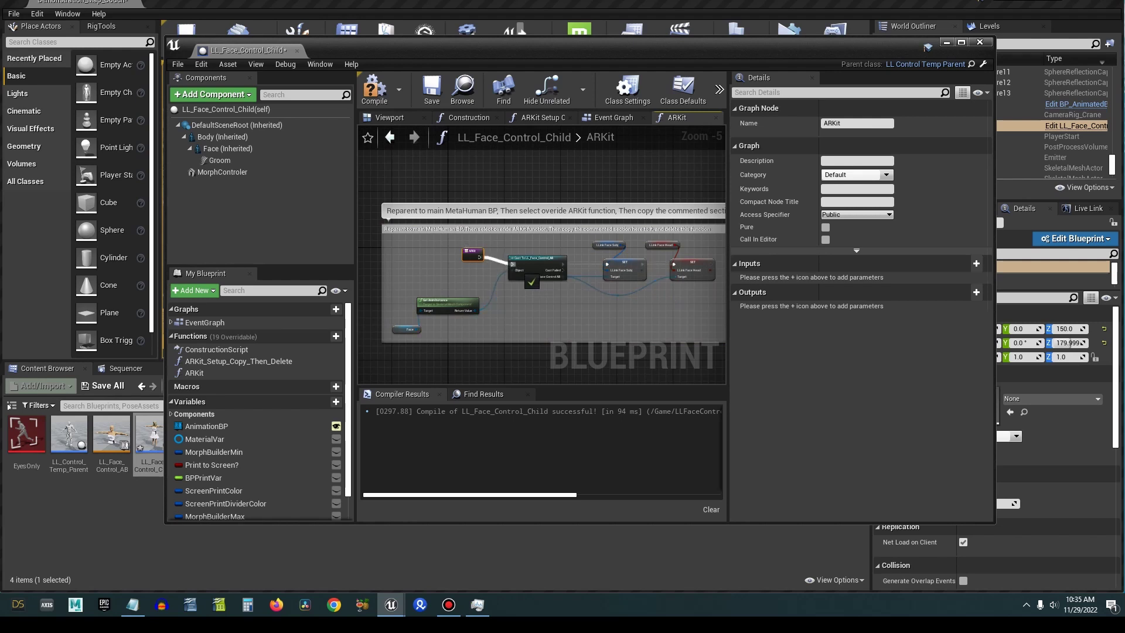
scroll(515, 257, "up", 3)
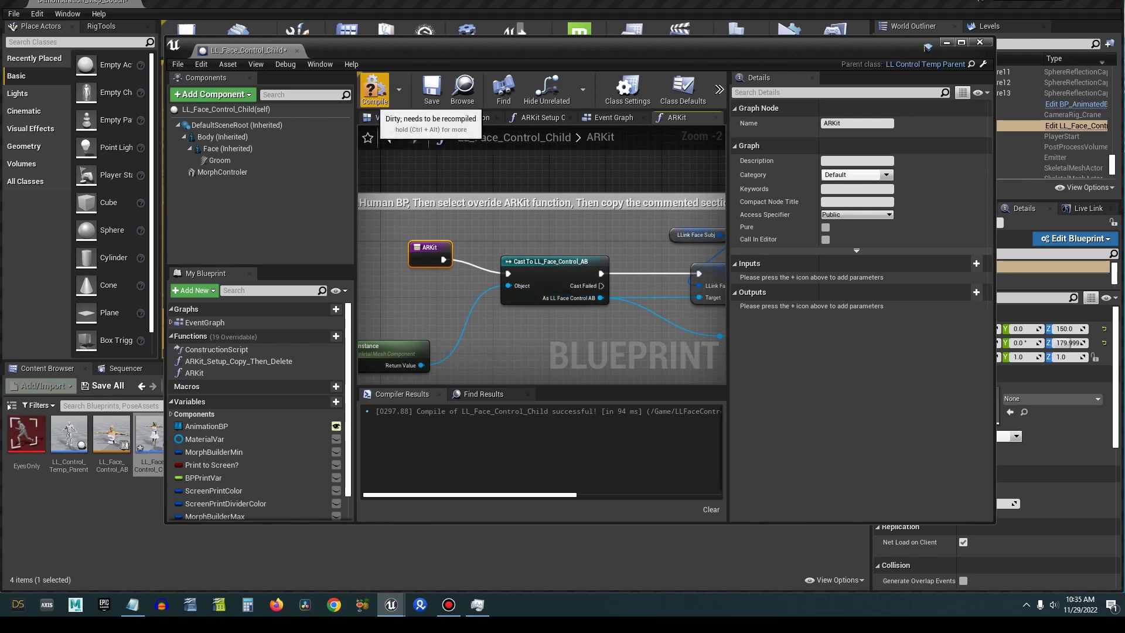
left_click(374, 87)
left_click(431, 88)
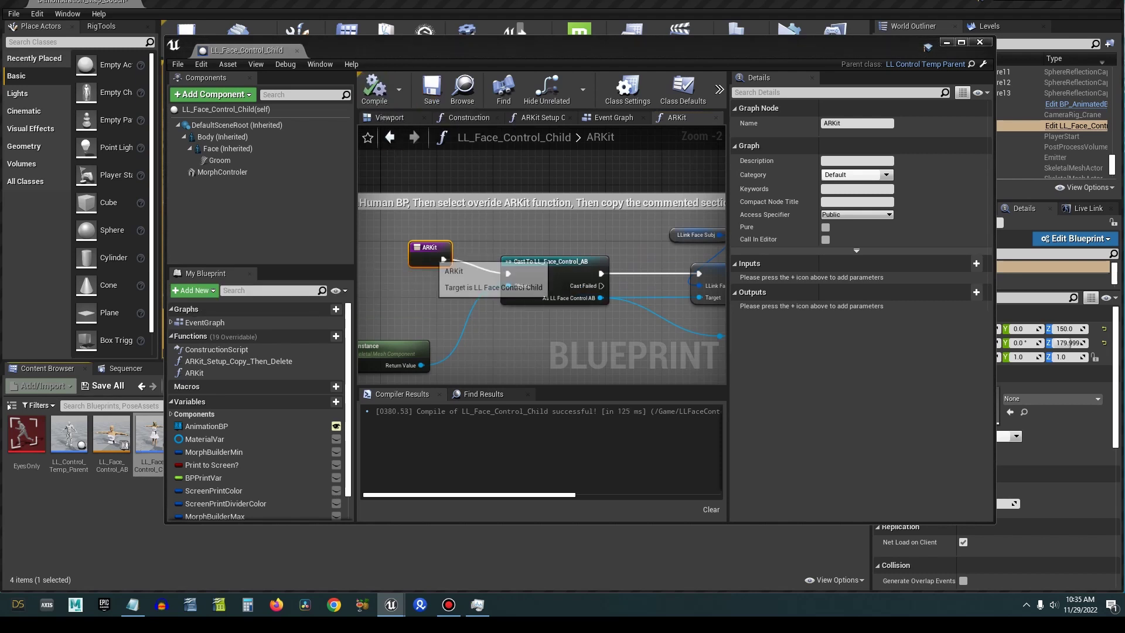
- Delete the ARKit_Setup_Copy_Then_Delete function from the LL_Face_Control_Child blueprint
left_click(246, 361)
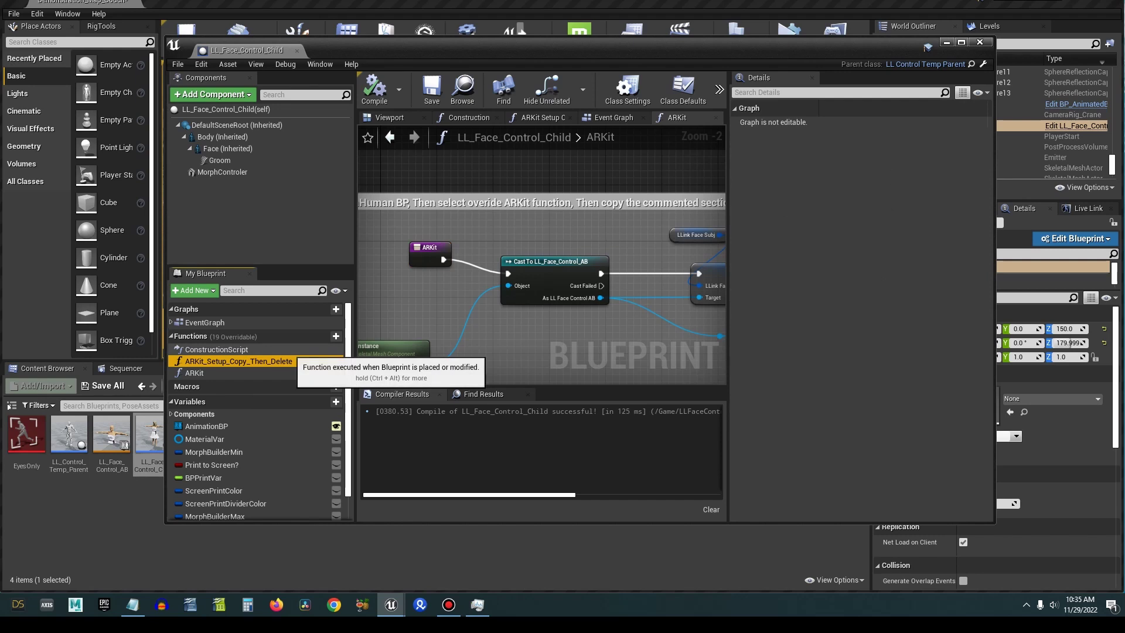
key("Delete")
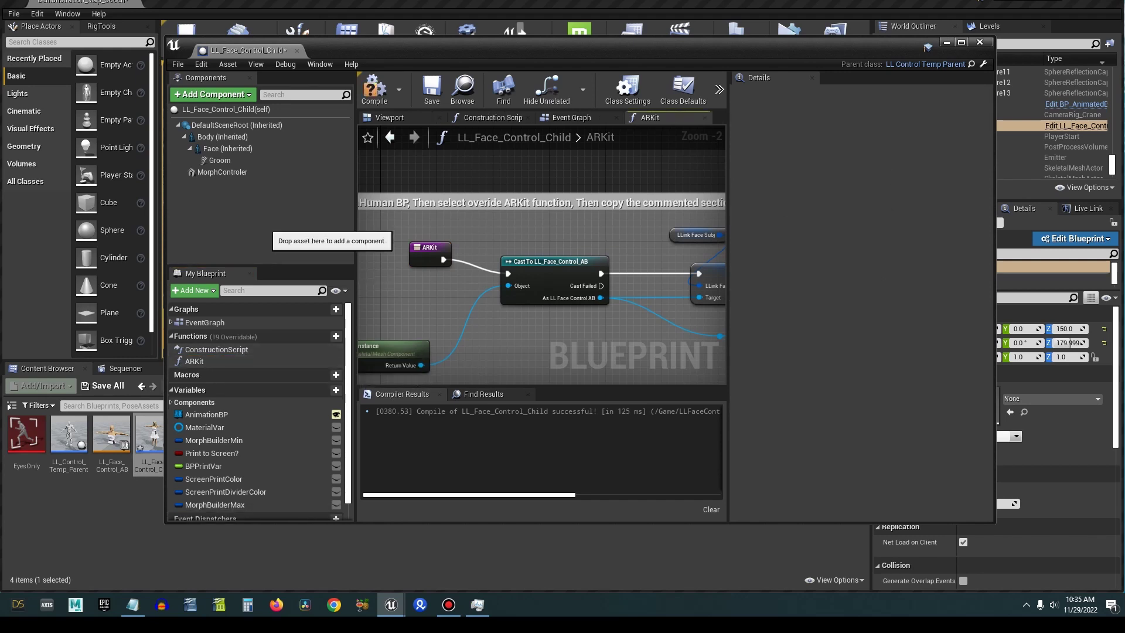
- In the Event Graph, add an ARKit function call connected to the execution output of the SET Material Var node
left_click(492, 117)
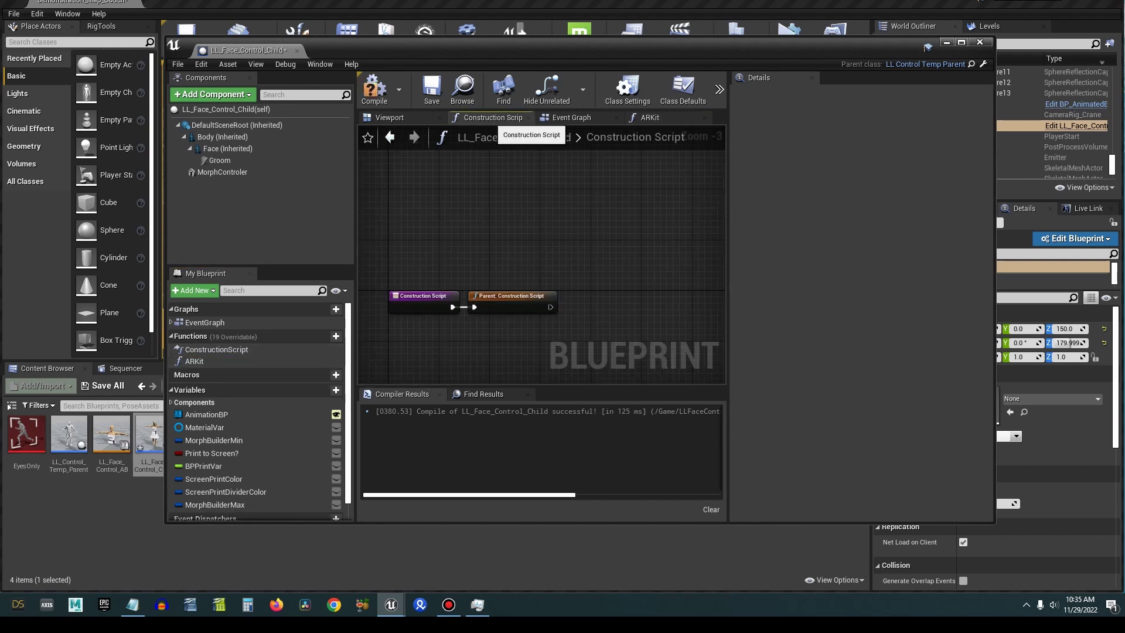
left_click(571, 117)
scroll(527, 229, "down", 2)
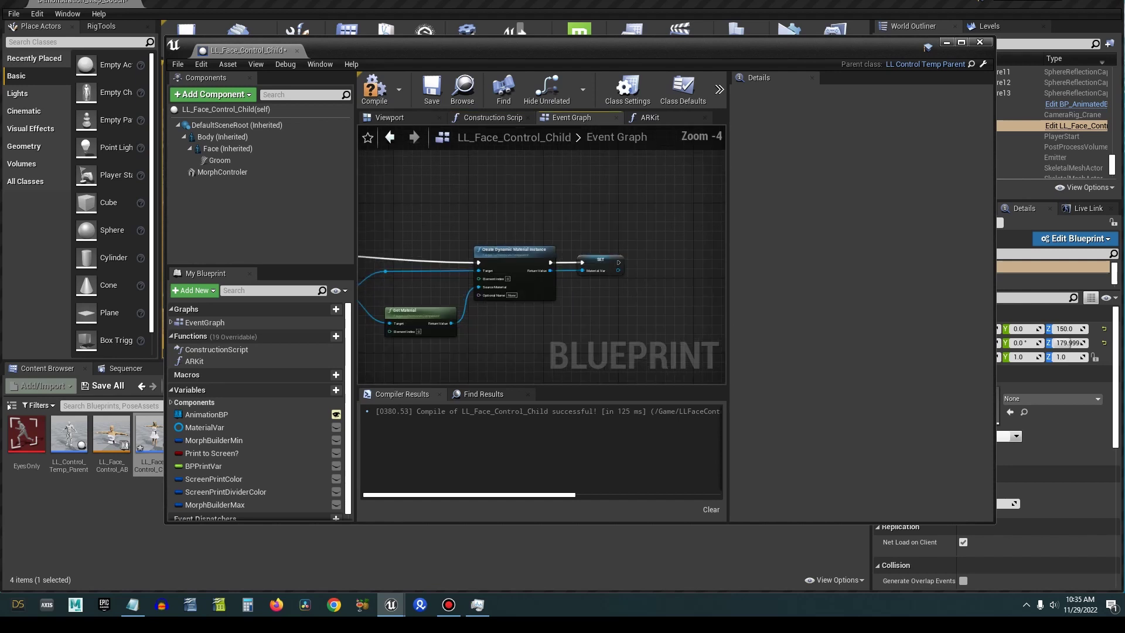
right_click_drag(556, 221, 659, 227)
scroll(399, 223, "down", 2)
right_click_drag(399, 223, 483, 183)
scroll(502, 241, "up", 3)
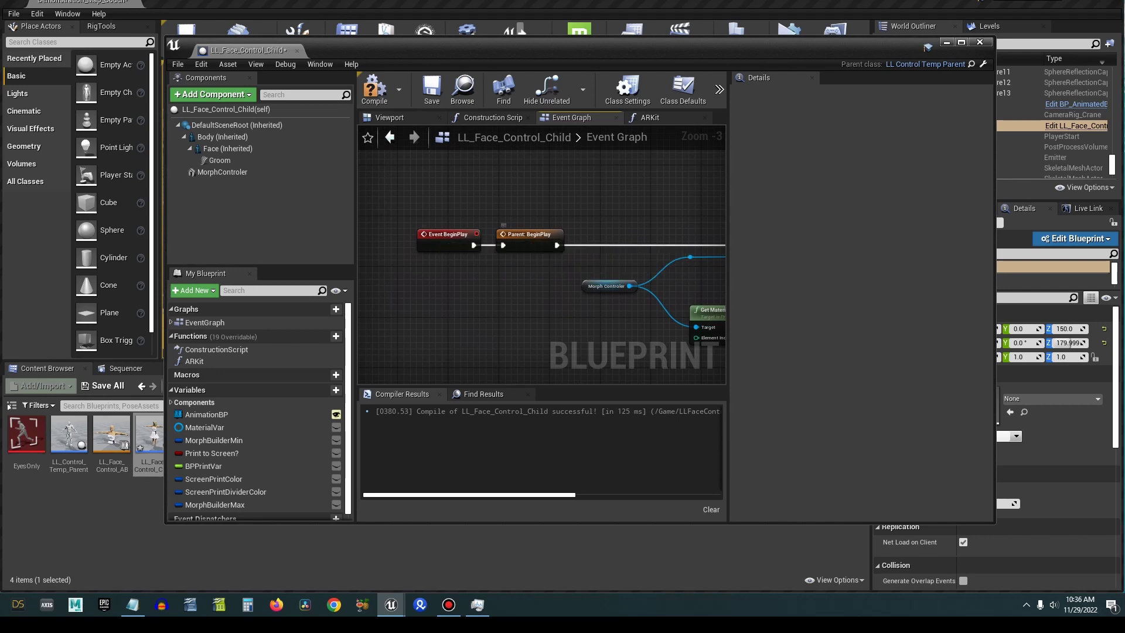
right_click_drag(702, 239, 399, 254)
right_click_drag(593, 220, 421, 222)
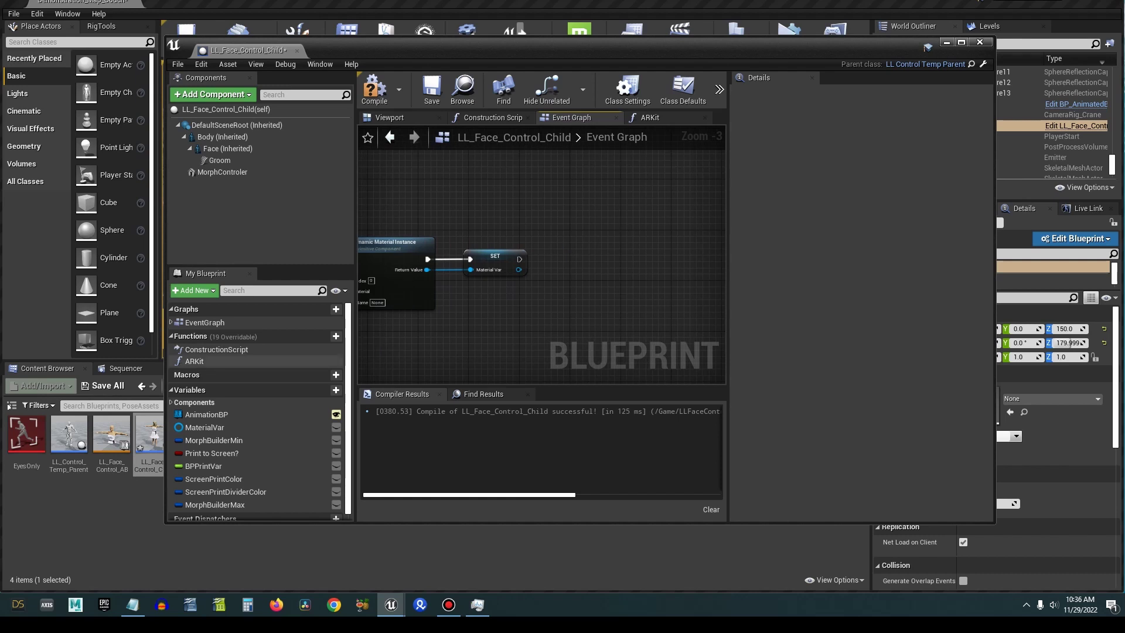
left_click_drag(194, 360, 519, 261)
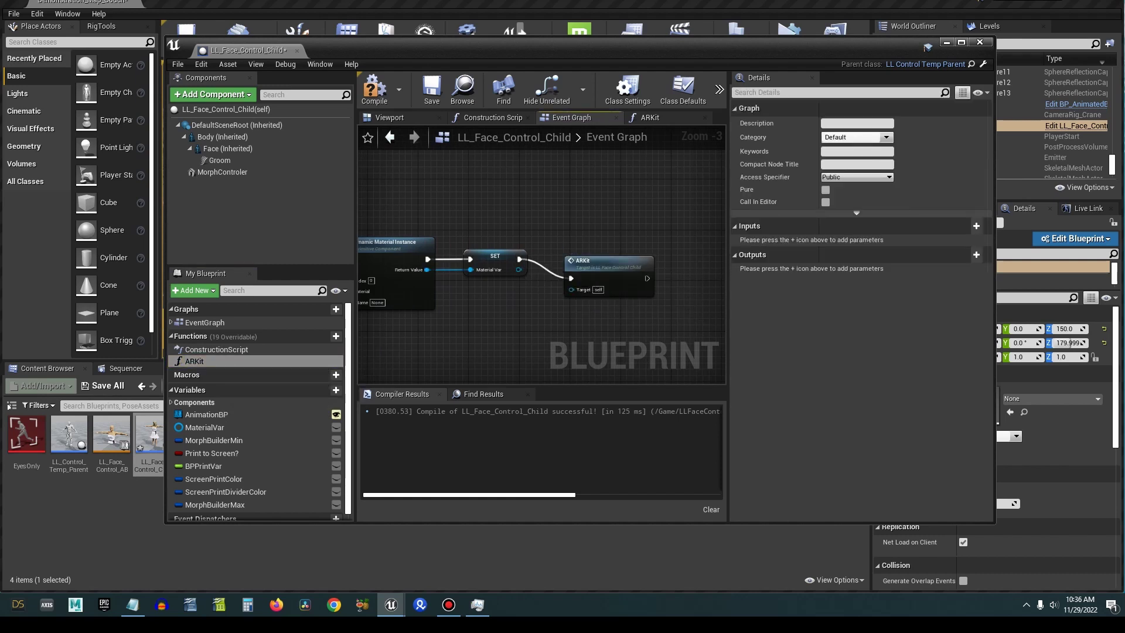
- Compile and save the LL_Face_Control_Child blueprint, and close its editor
left_click(375, 89)
left_click(432, 89)
left_click(979, 42)
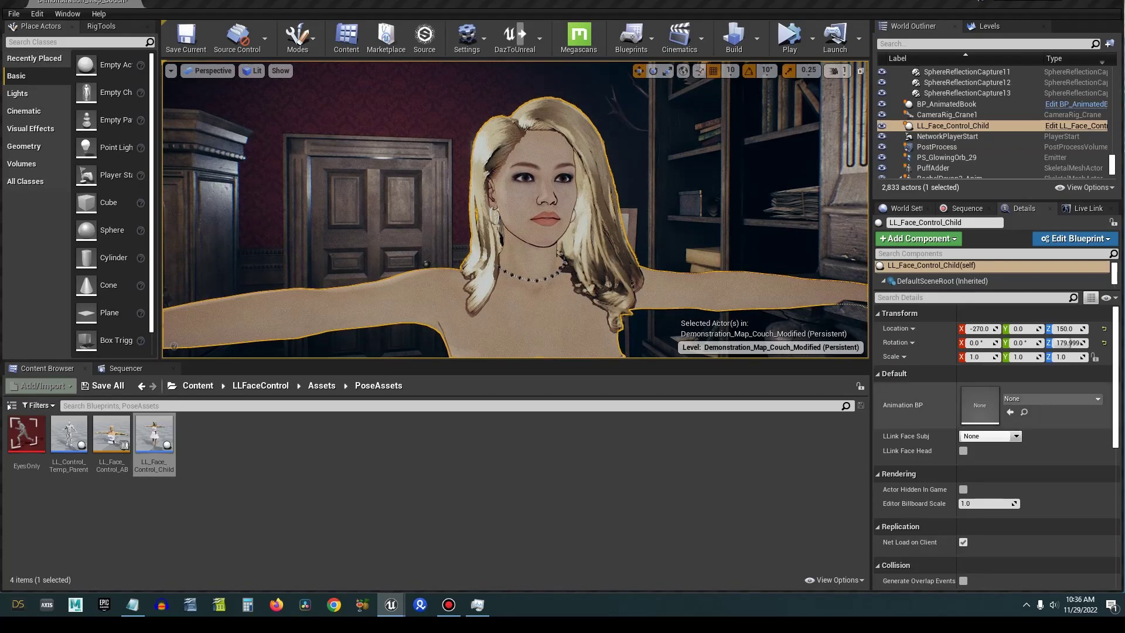
- Check the LLink Face Subj choices available for the placed LL_Face_Control_Child actor
left_click(990, 436)
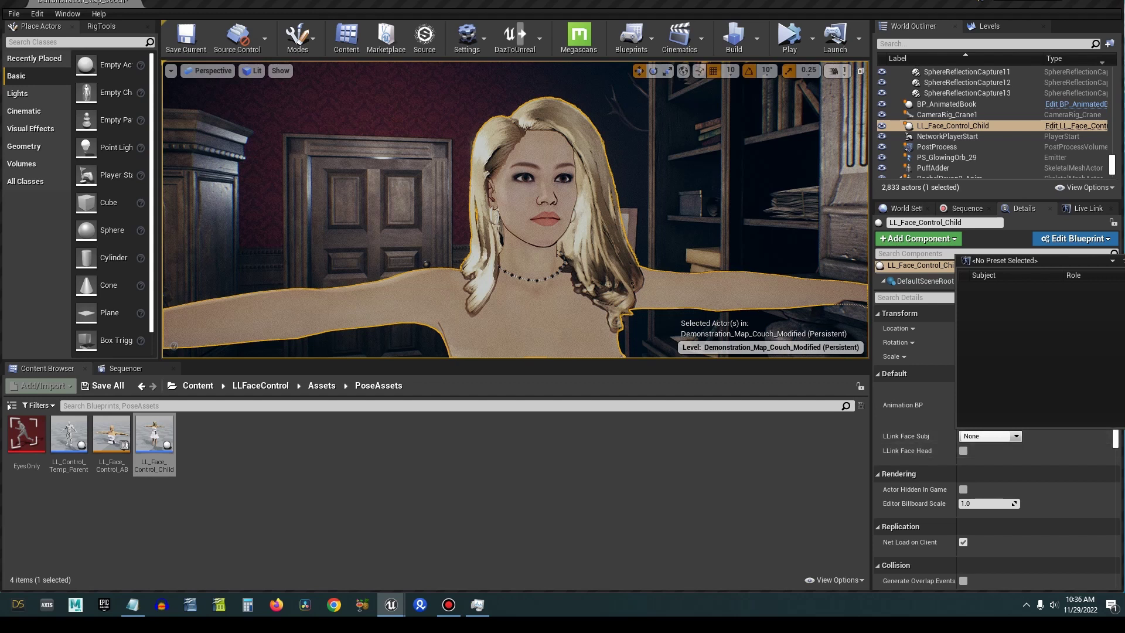
key("Escape")
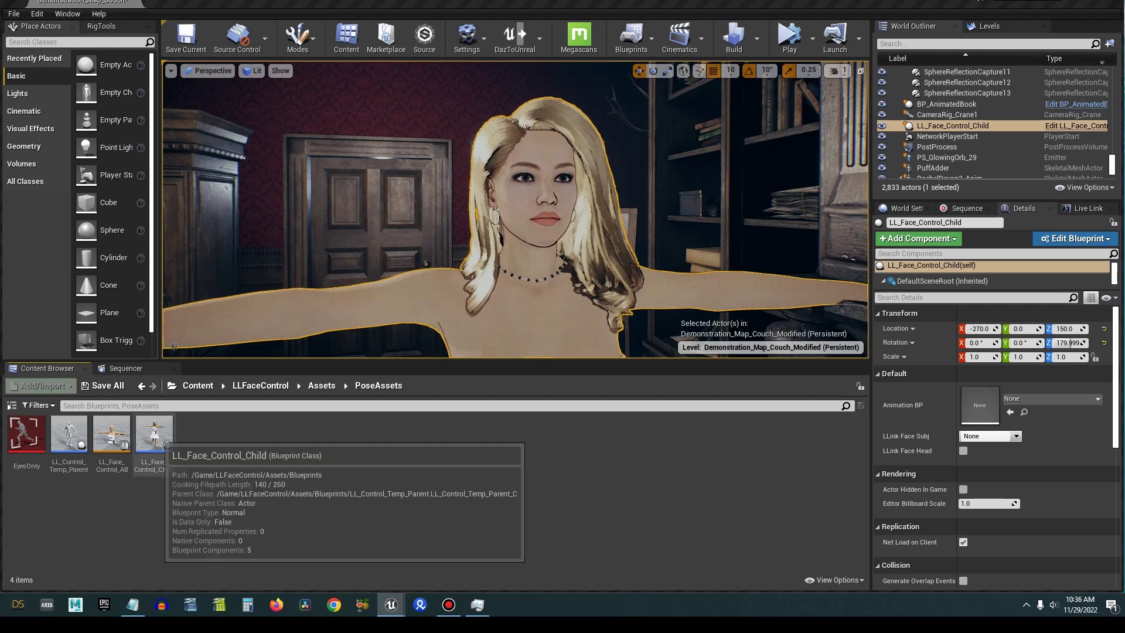
- Reopen the LL_Face_Control_Child blueprint and check the Anim Class choices for the Face component without changing the assignment
double_click(154, 436)
left_click(229, 149)
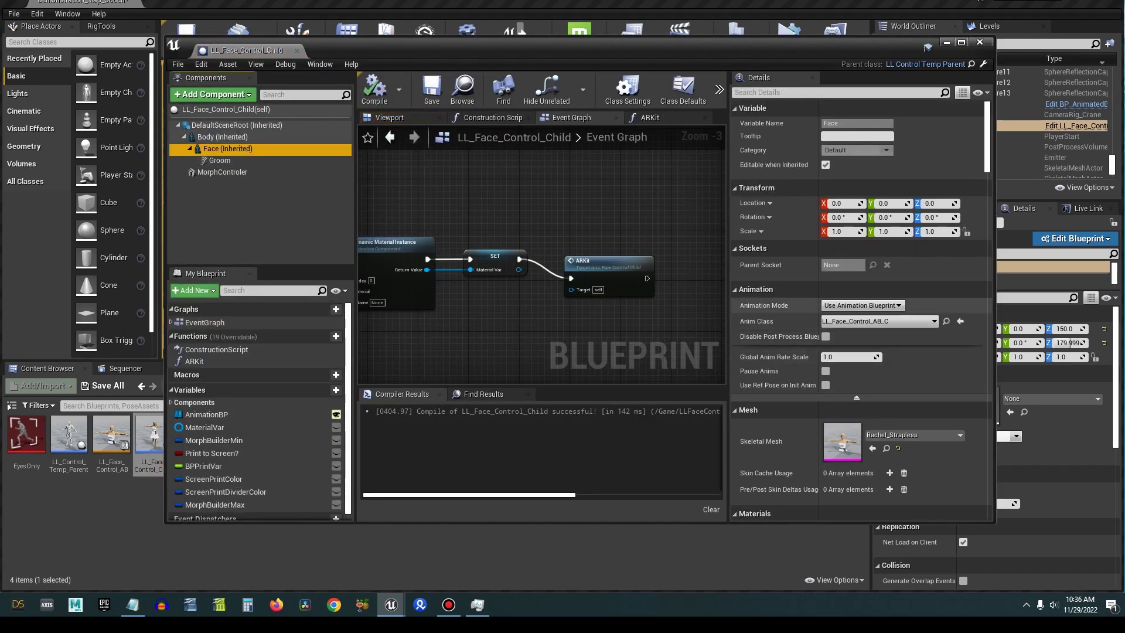
left_click(902, 321)
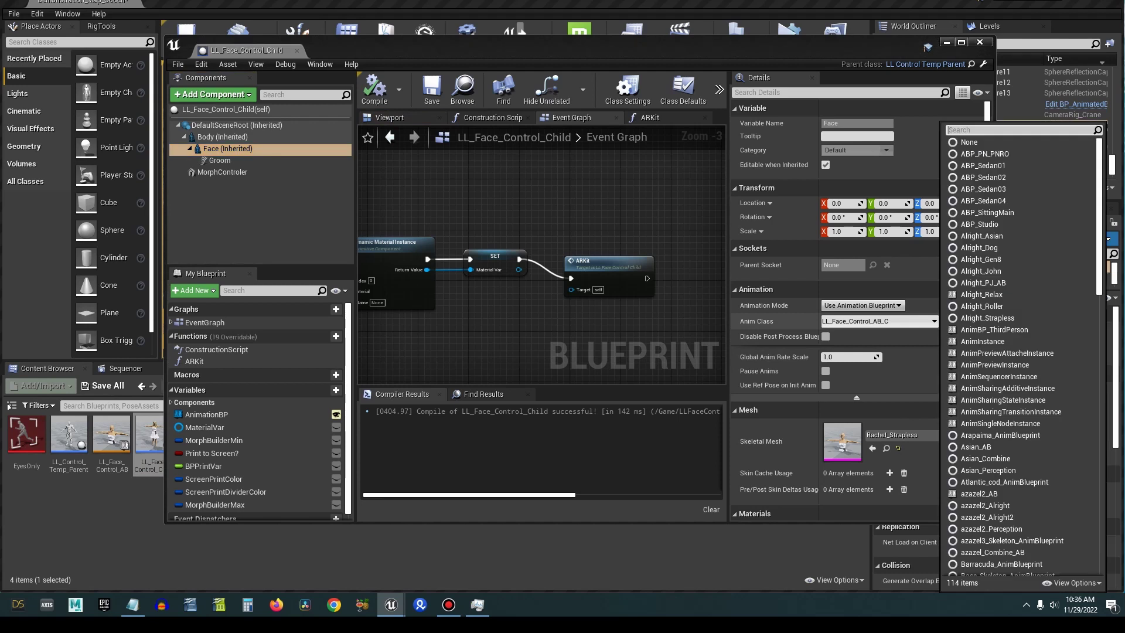
key("Escape")
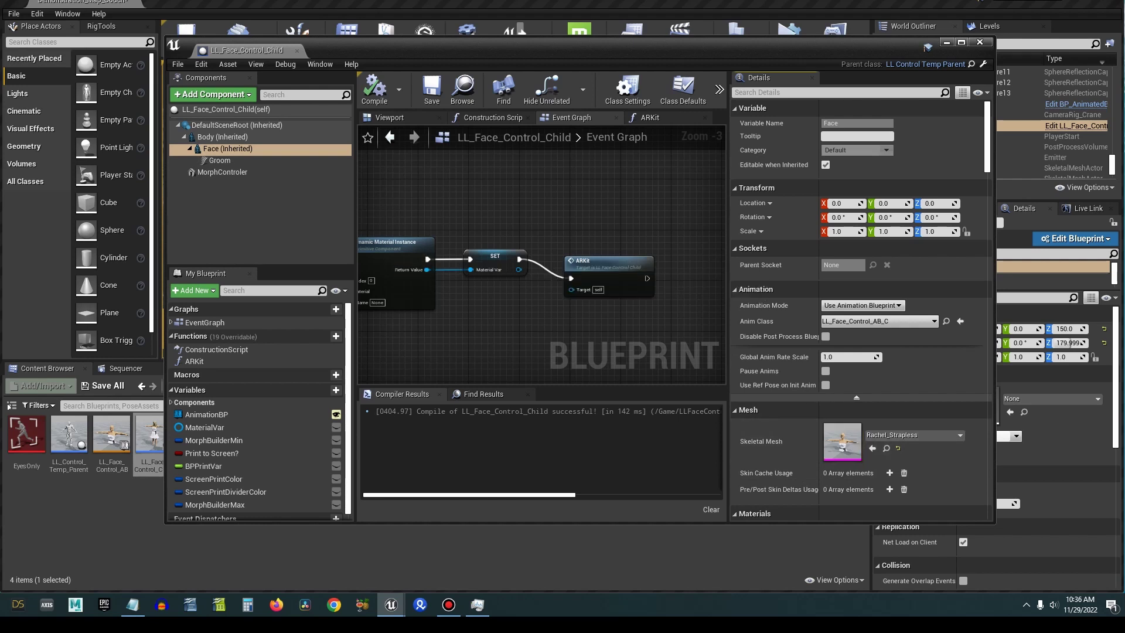
- Open the LL_Face_Control_AB animation blueprint and look over its Event Graph
left_click(112, 434)
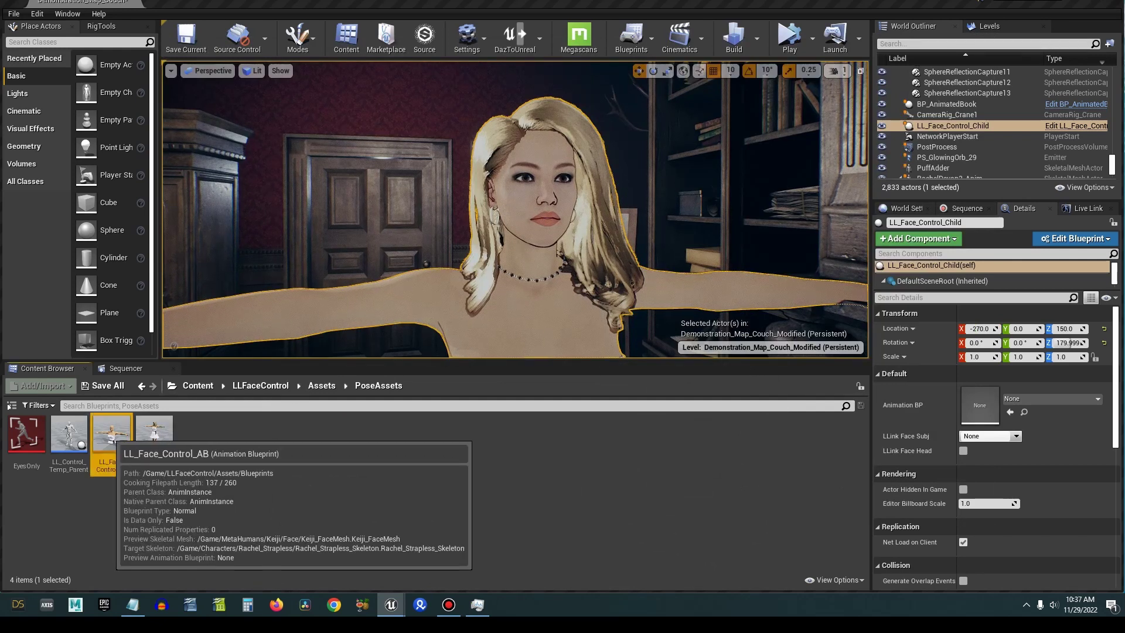
double_click(111, 433)
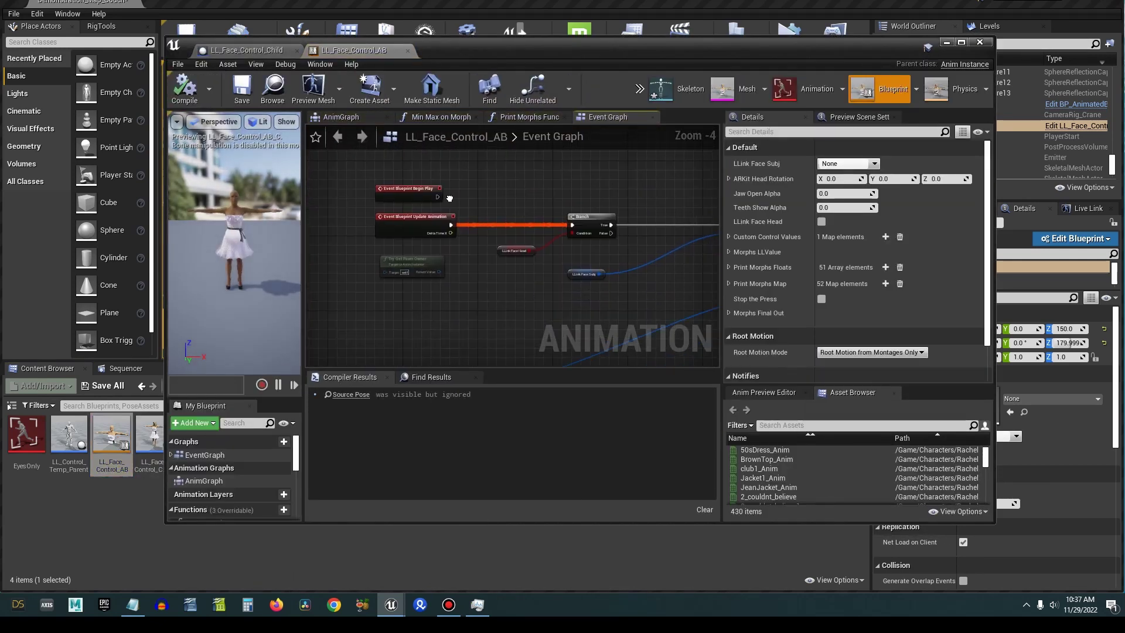
right_click_drag(448, 197, 442, 183)
scroll(497, 259, "down", 3)
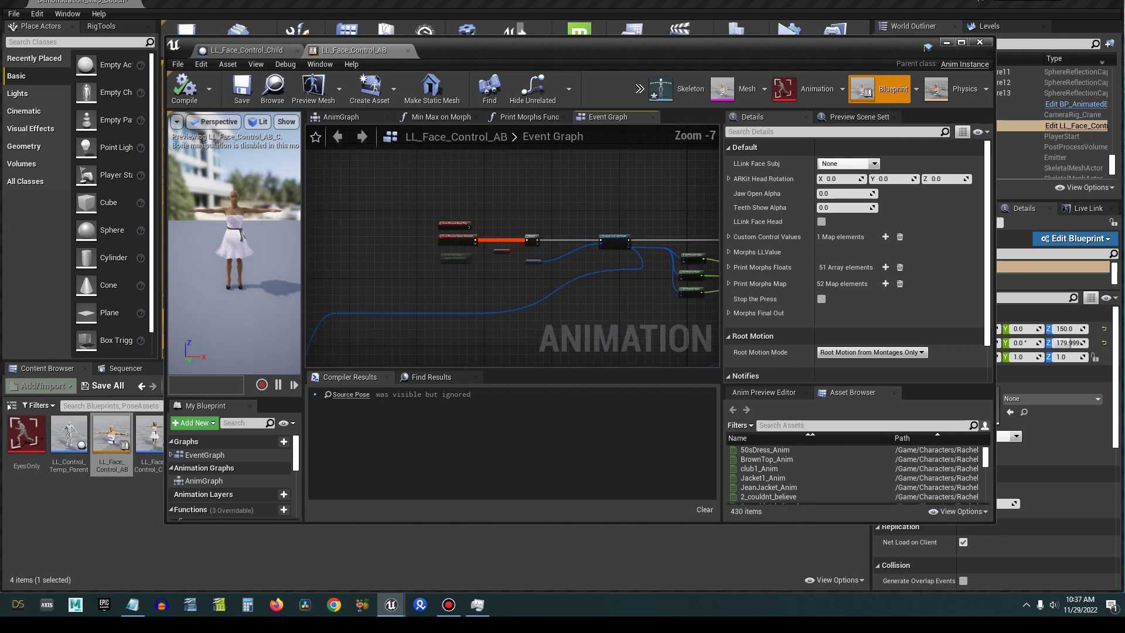
right_click_drag(497, 260, 351, 253)
- Examine the AnimGraph, inspecting the large Modify Curve node with its CTRL Expressions pins
left_click(341, 117)
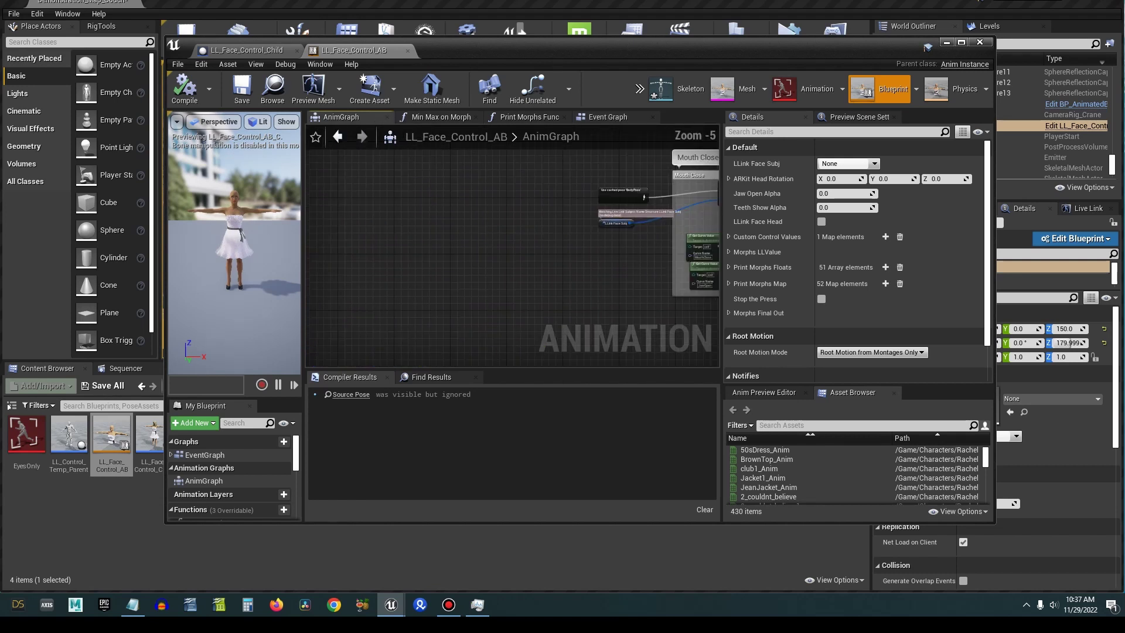
scroll(685, 252, "down", 10)
right_click_drag(685, 253, 650, 247)
scroll(650, 247, "up", 7)
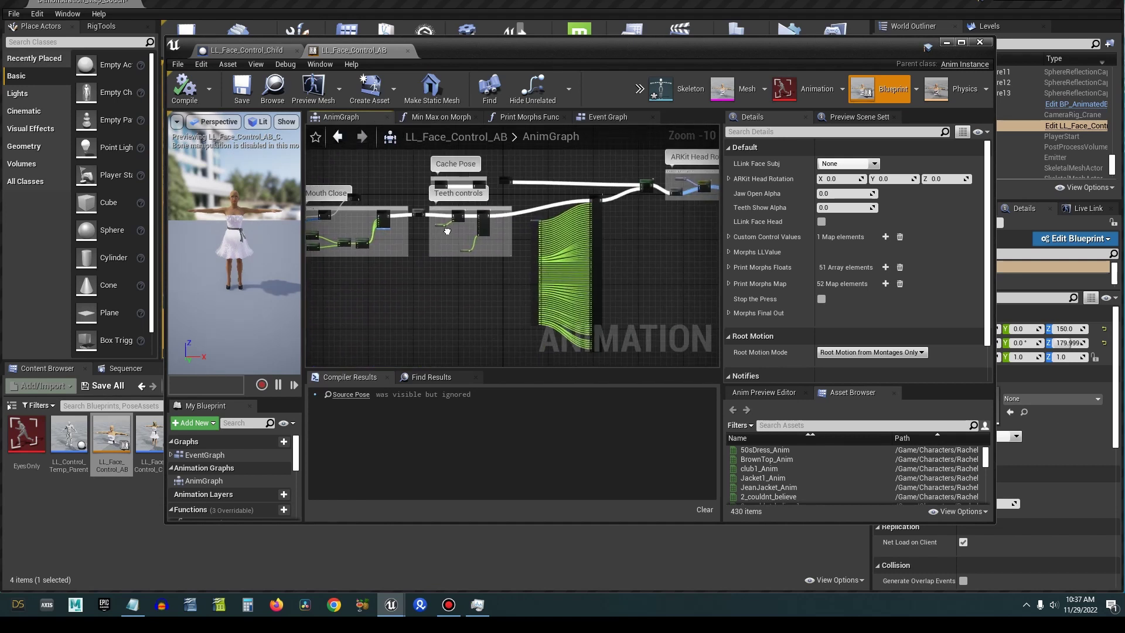
right_click_drag(585, 189, 482, 236)
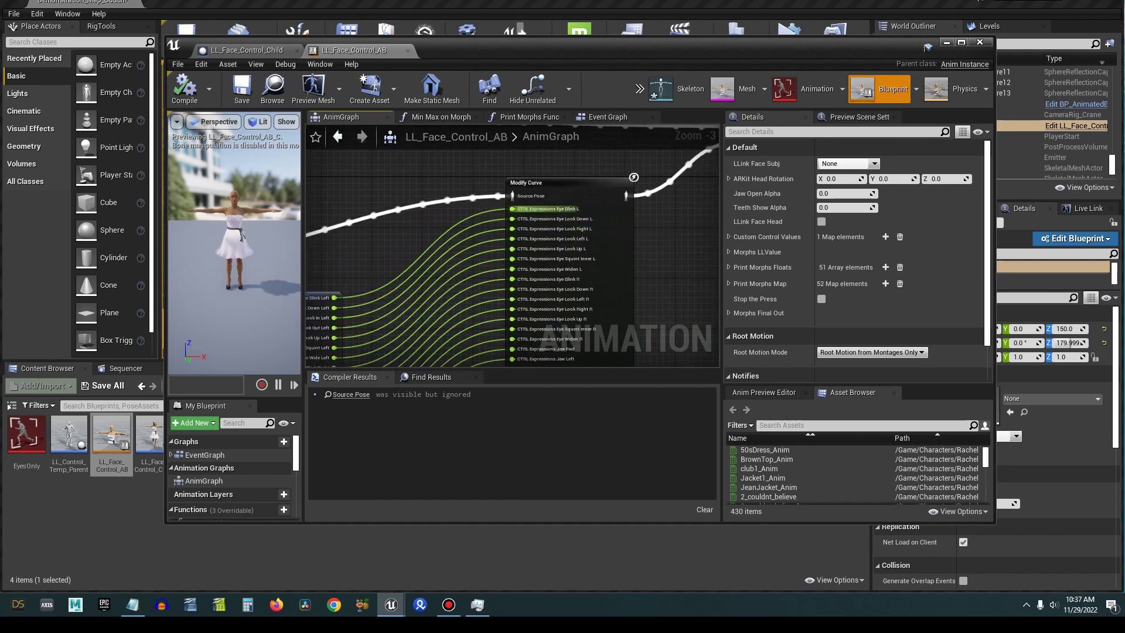
mouse_move(563, 248)
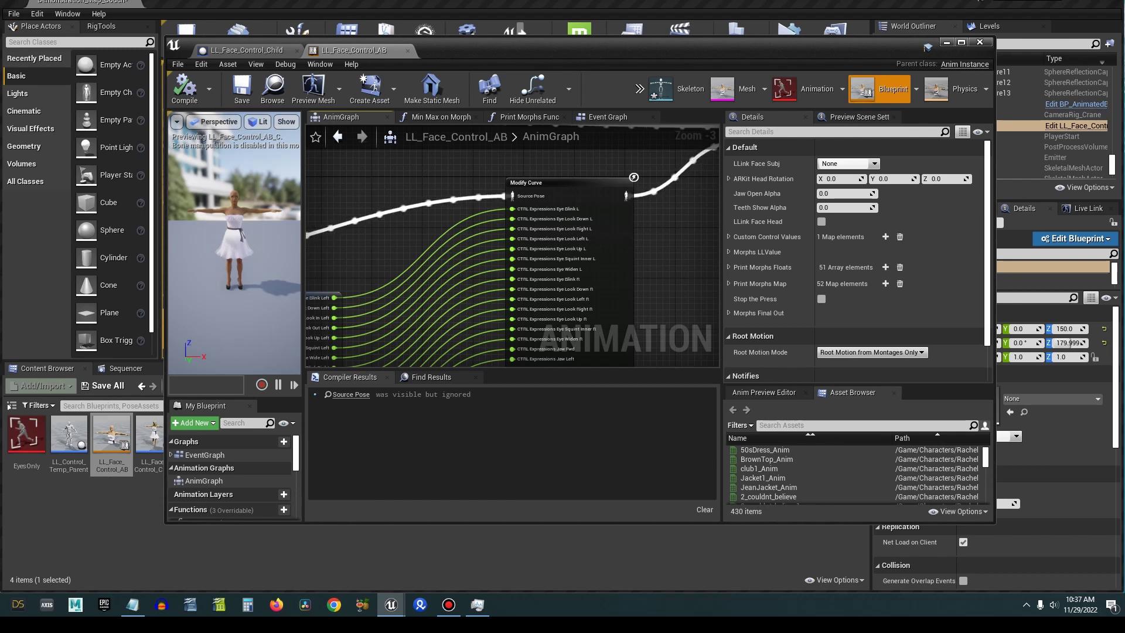
- Add a second Modify Curve node in the AnimGraph beside the existing one
left_click(561, 202)
right_click_drag(561, 202, 424, 193)
right_click(532, 227)
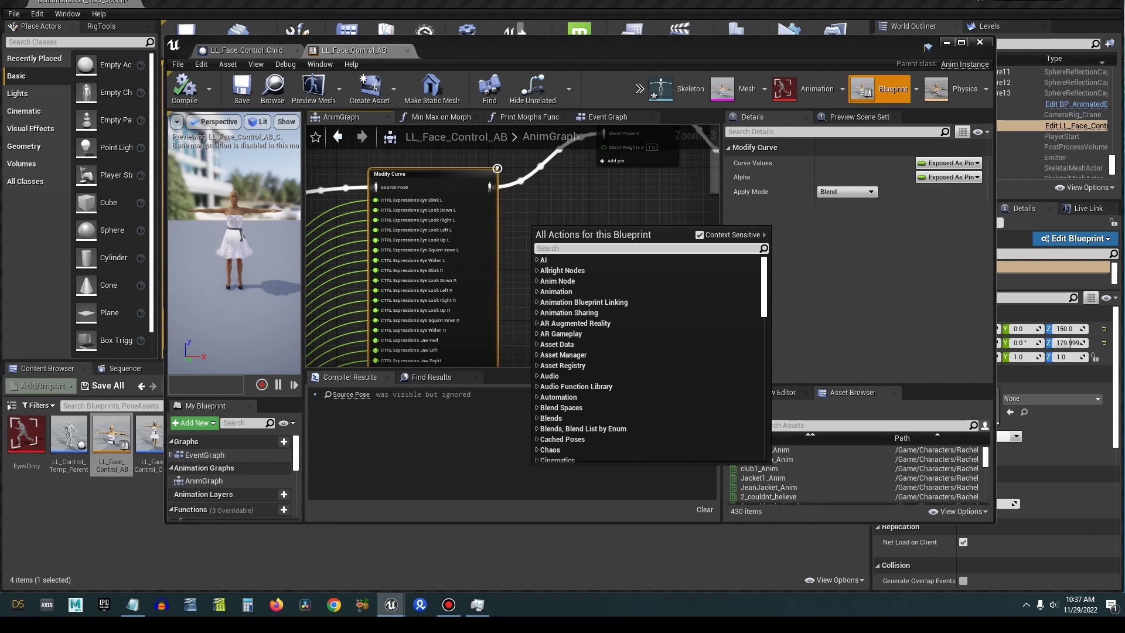
type("modify")
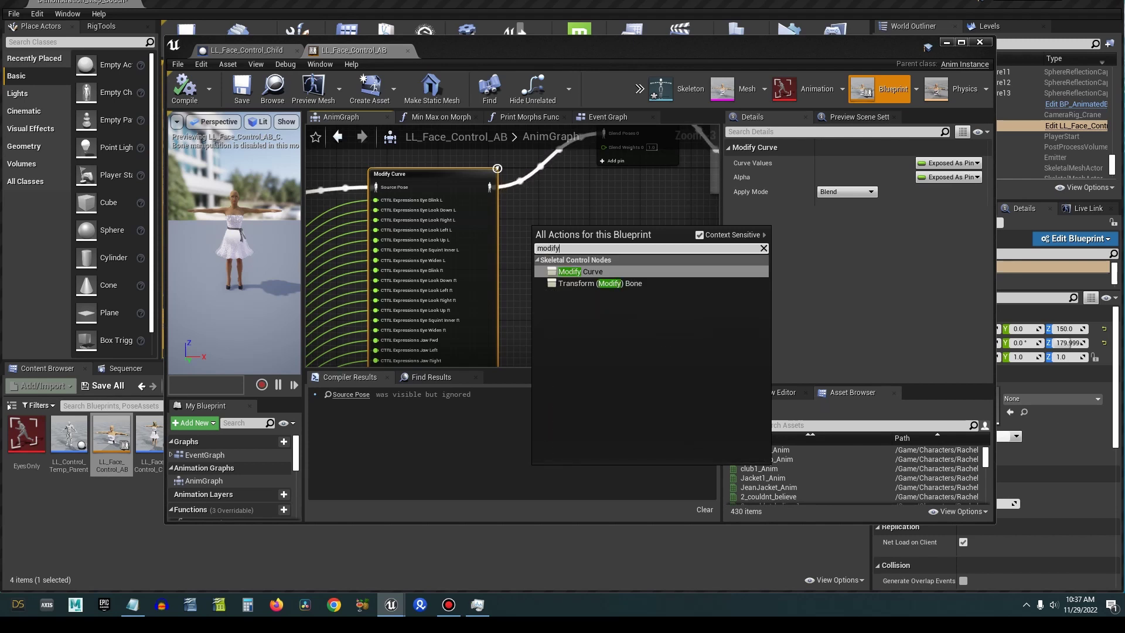
left_click(583, 272)
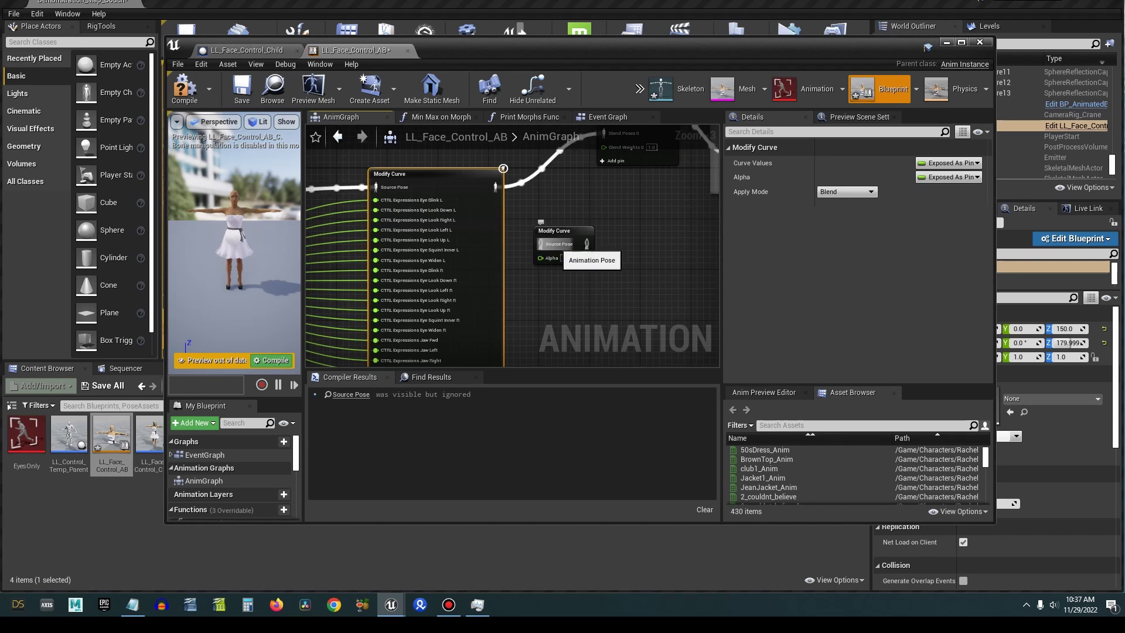
- Browse the curve names that can be added as pins to the new Modify Curve node
right_click(556, 245)
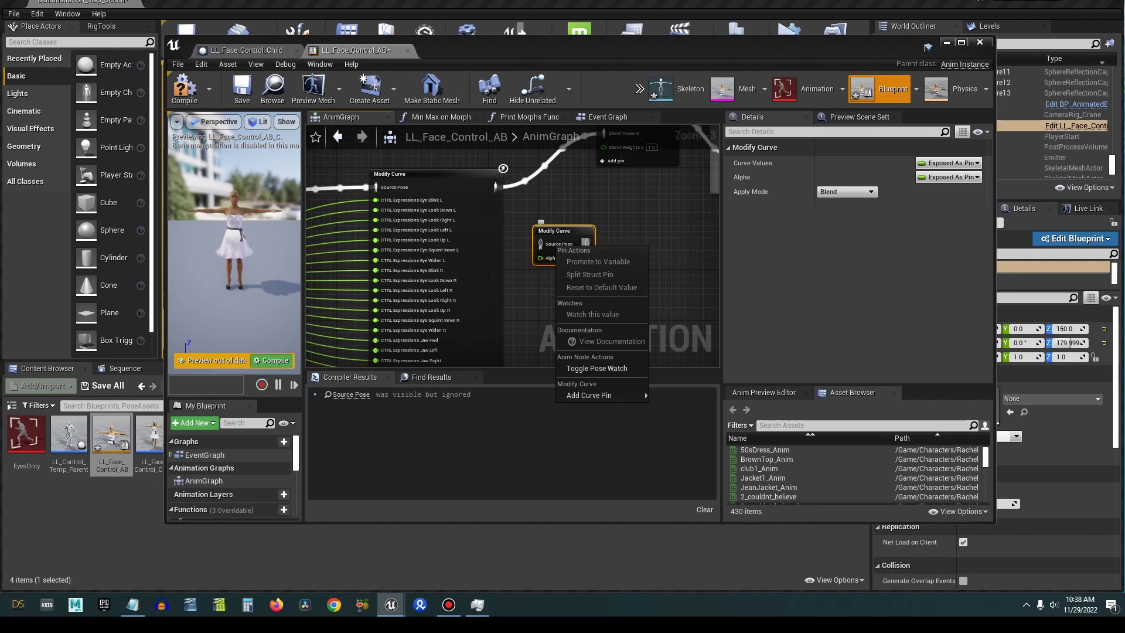
mouse_move(603, 395)
scroll(750, 337, "down", 10)
scroll(750, 336, "down", 3)
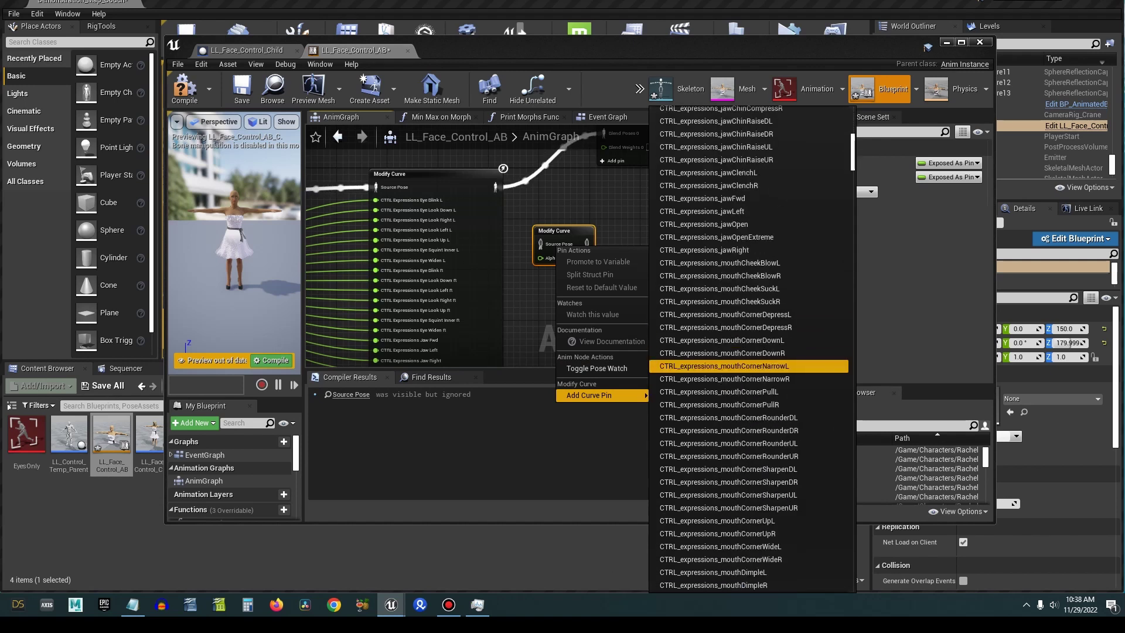
scroll(750, 337, "down", 20)
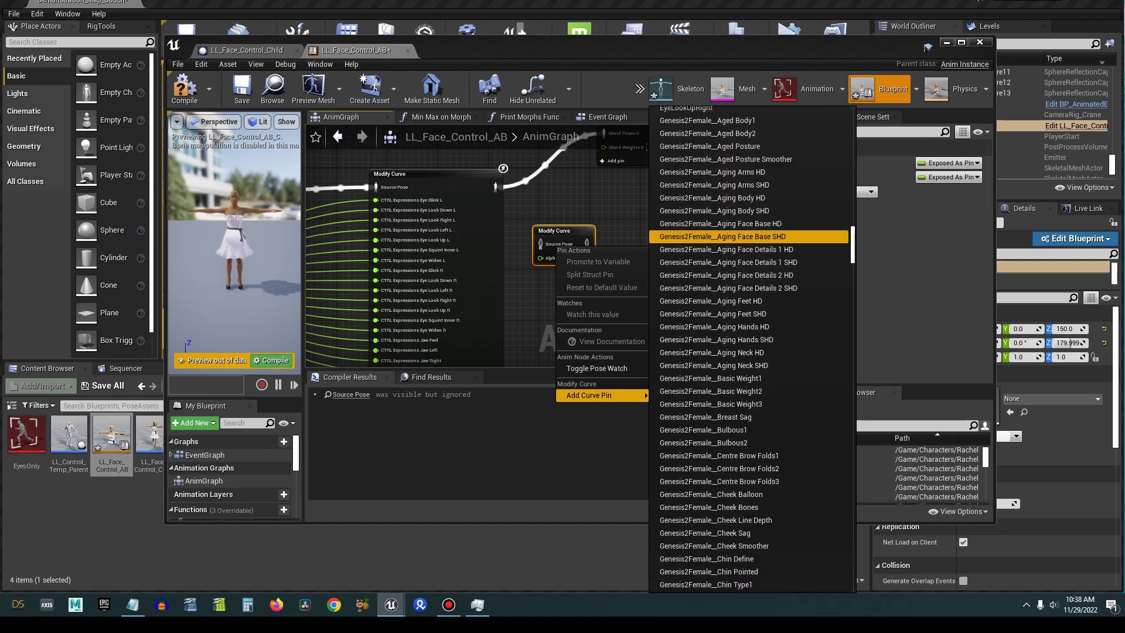
scroll(750, 234, "up", 6)
scroll(750, 235, "up", 20)
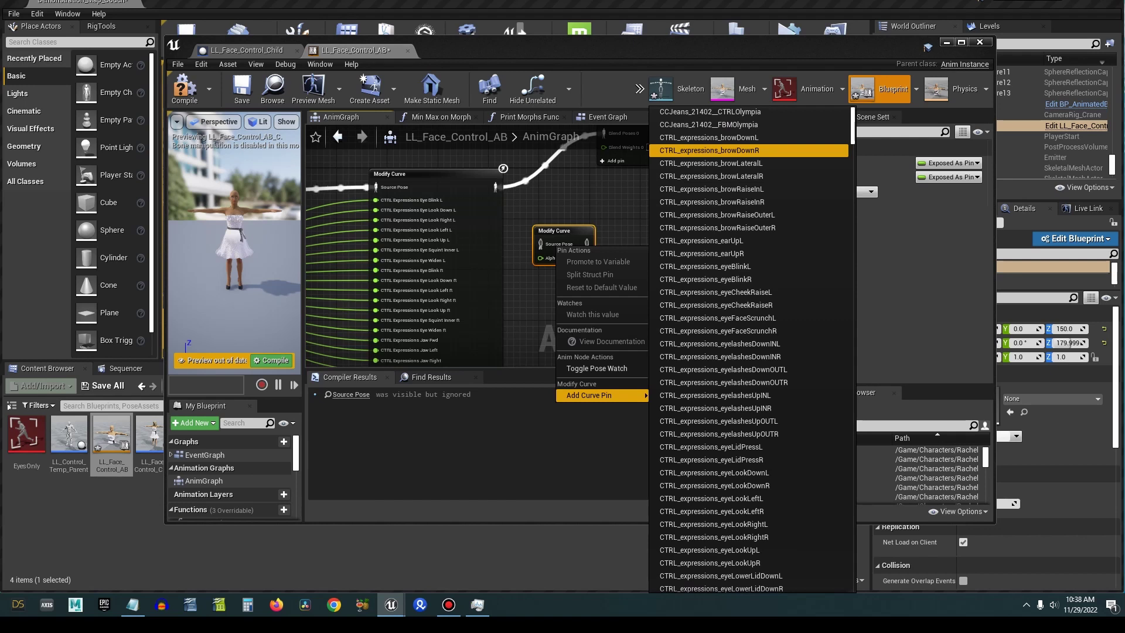
- Search the new node's available curve pins for "jaw" and review the matching names
type("jaw")
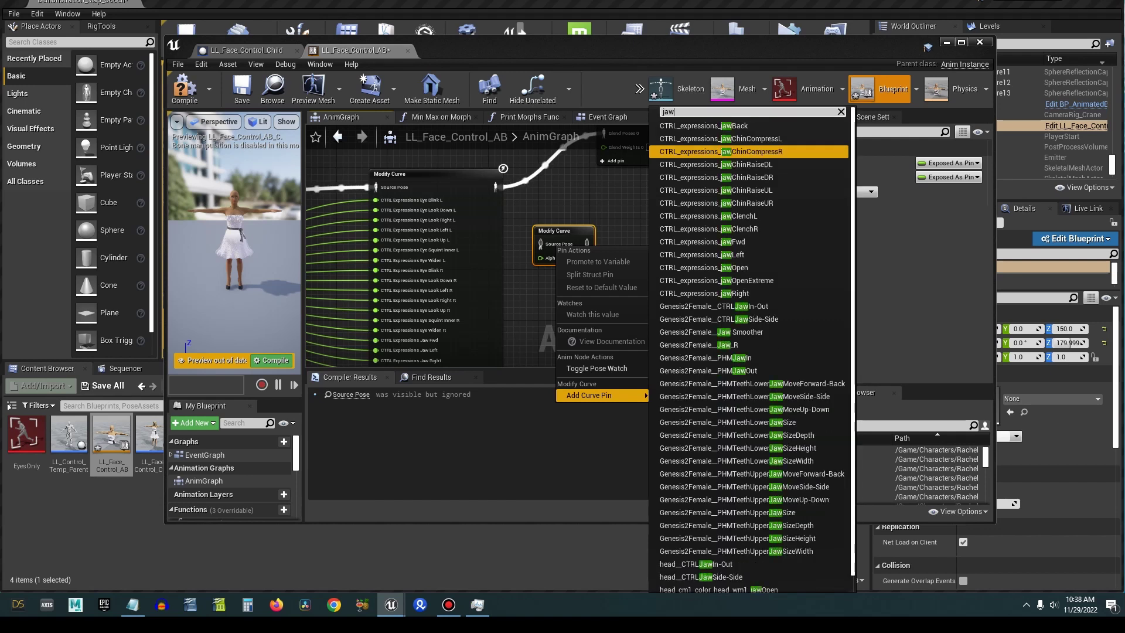
key("Down")
key("Down")
key("Down")
key("Down")
key("Down")
key("Down")
key("Down")
key("Down")
key("Down")
key("Down")
key("Down")
key("Down")
key("Down")
key("Down")
key("Down")
key("Down")
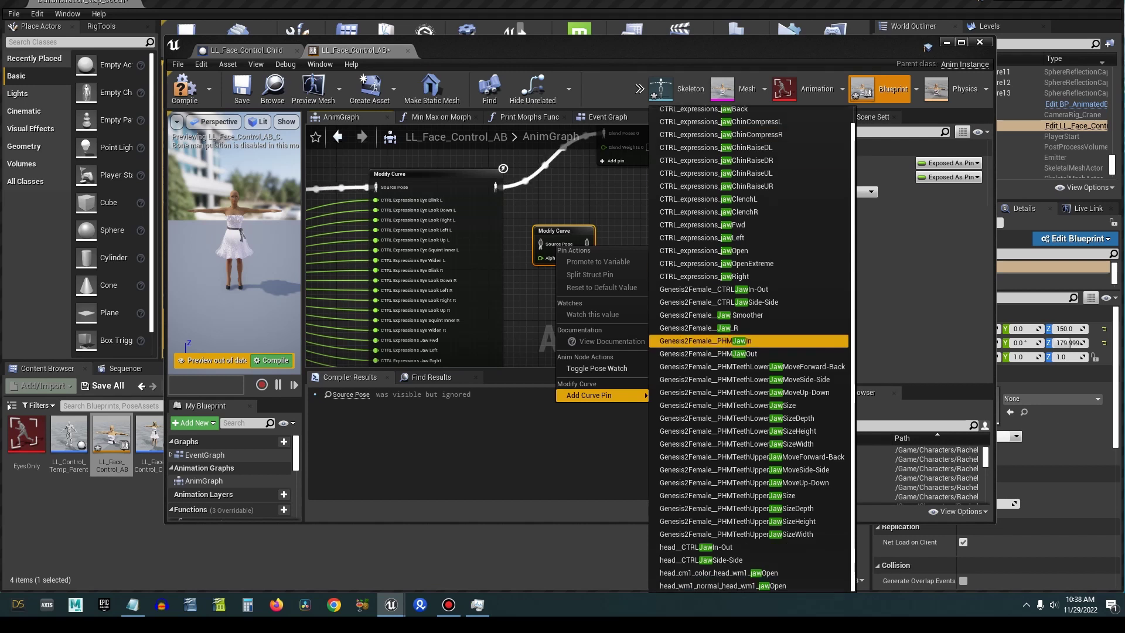
scroll(747, 335, "up", 1)
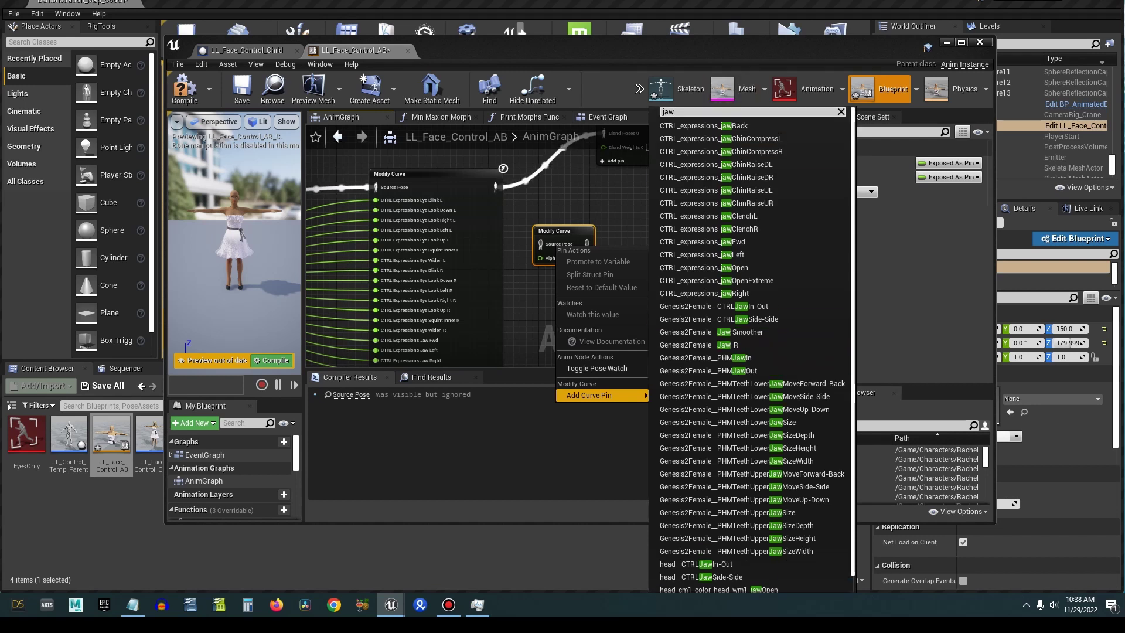
- Search the available curve pins for "mouth" and look through the matching morph names
type("mouthoe")
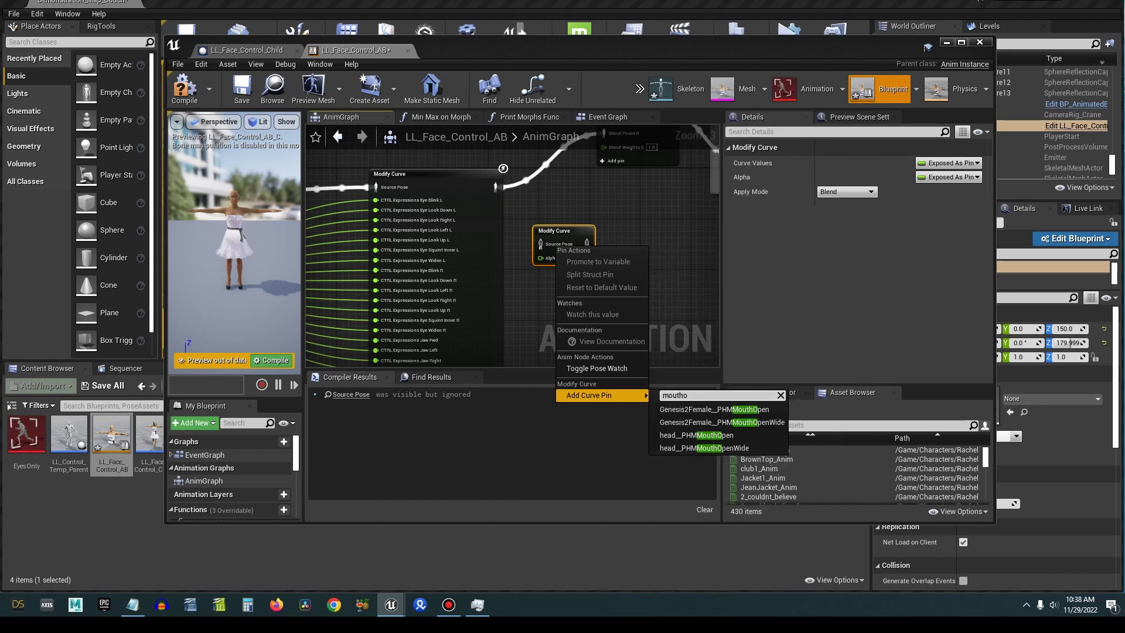
key("BackSpace")
key("BackSpace")
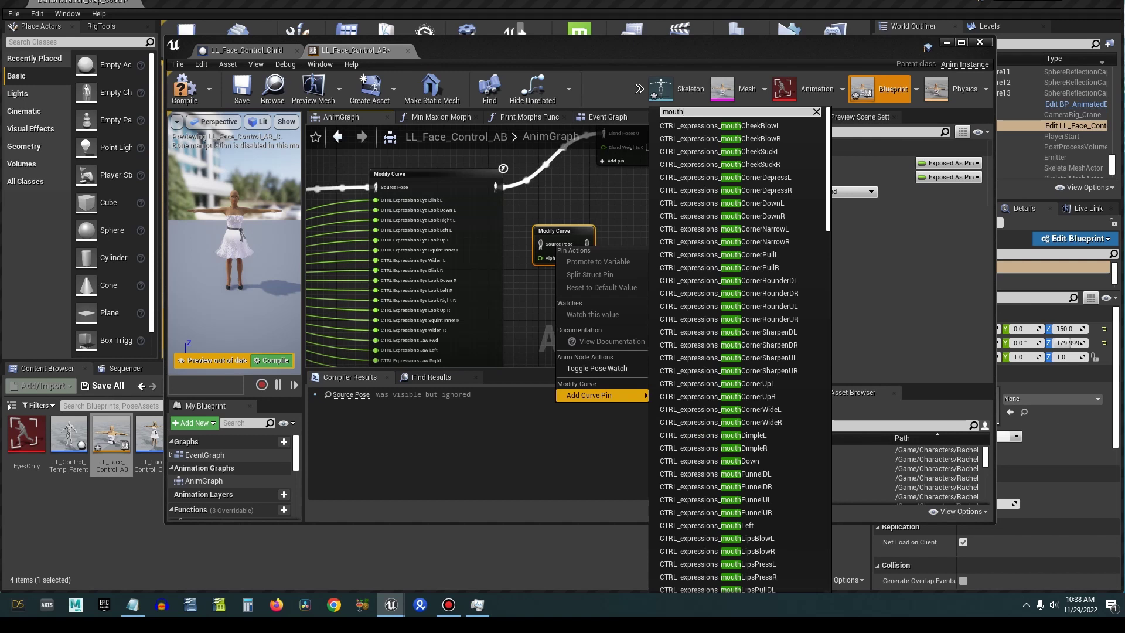
scroll(732, 296, "down", 10)
scroll(791, 287, "down", 5)
left_click_drag(827, 287, 852, 380)
- Look through the Genesis2Female__CTRL jaw, lip and mouth curve names available for the new Modify Curve node
scroll(753, 351, "up", 15)
scroll(752, 342, "up", 15)
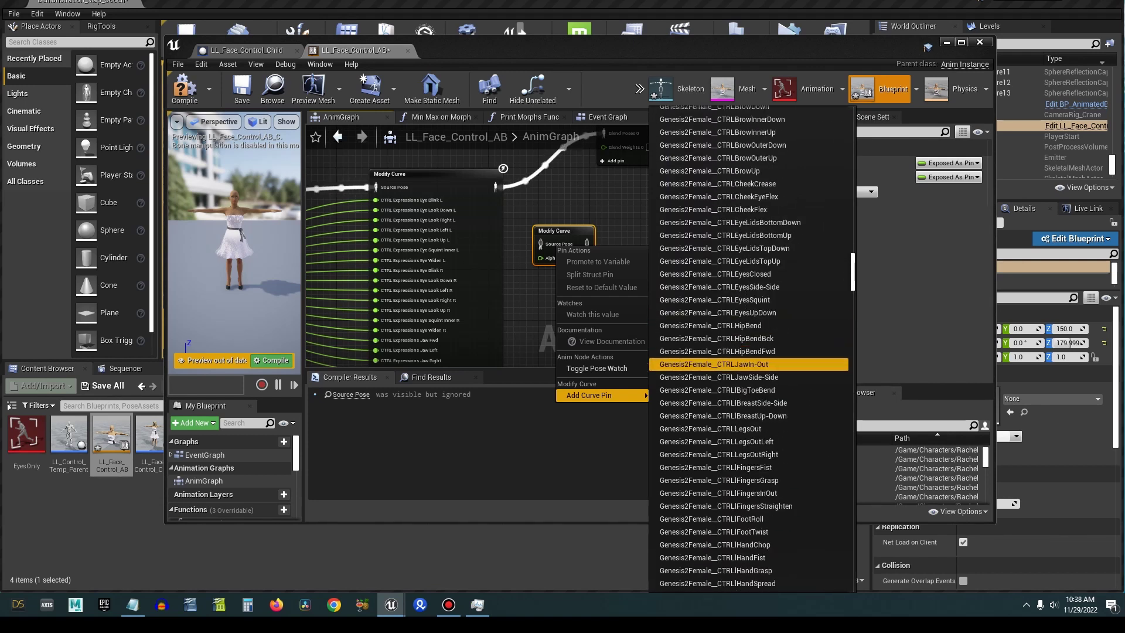
scroll(749, 445, "down", 14)
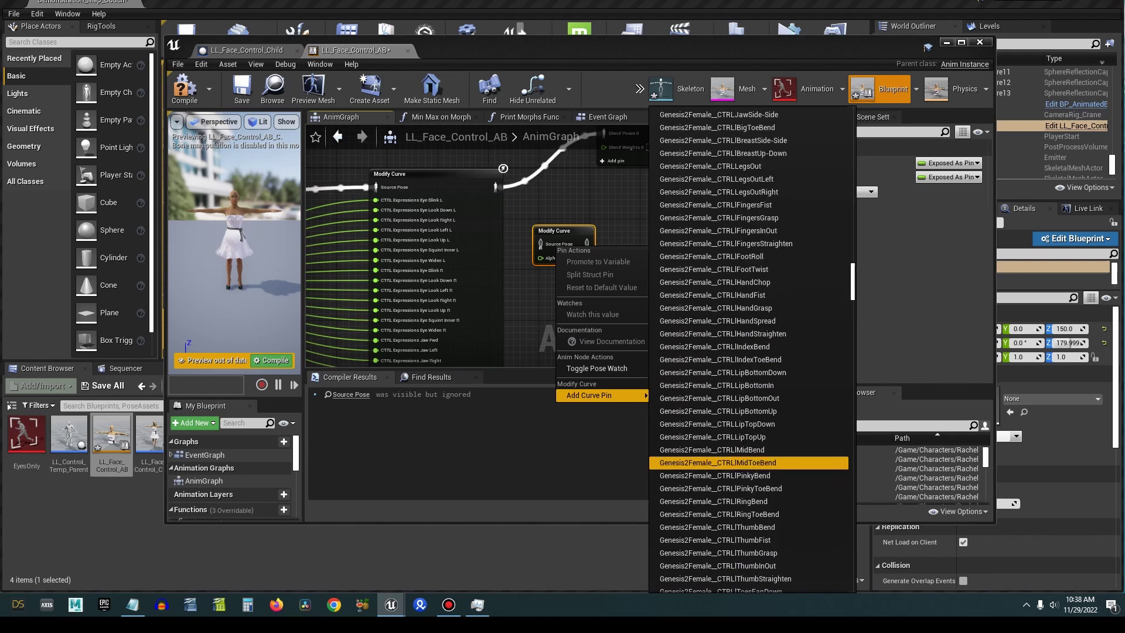
scroll(750, 463, "down", 1)
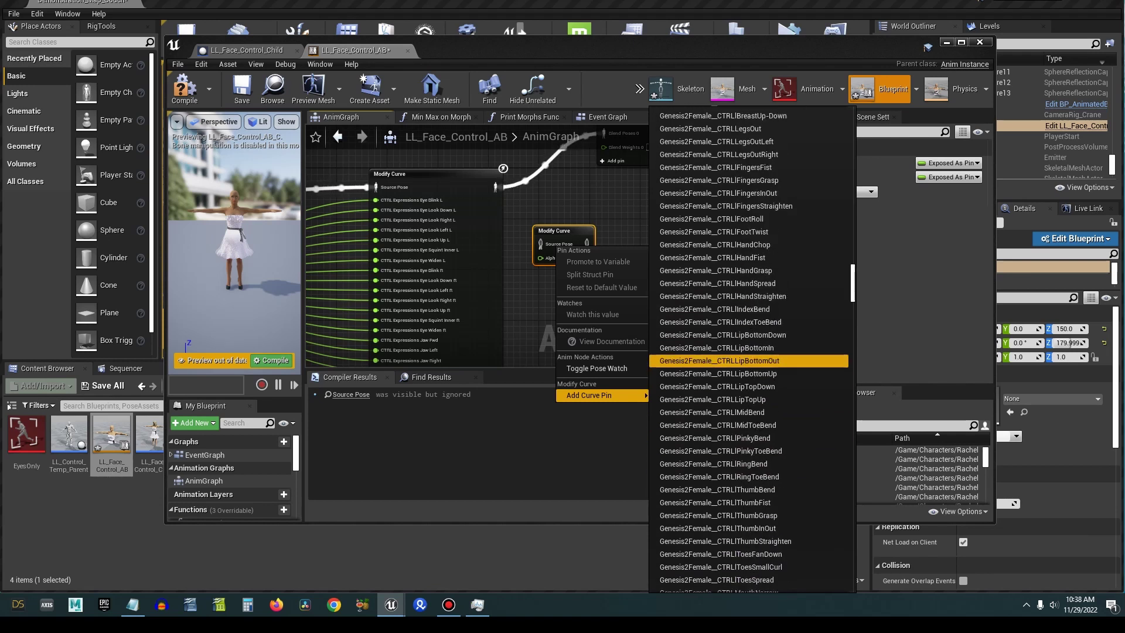
scroll(750, 369, "down", 5)
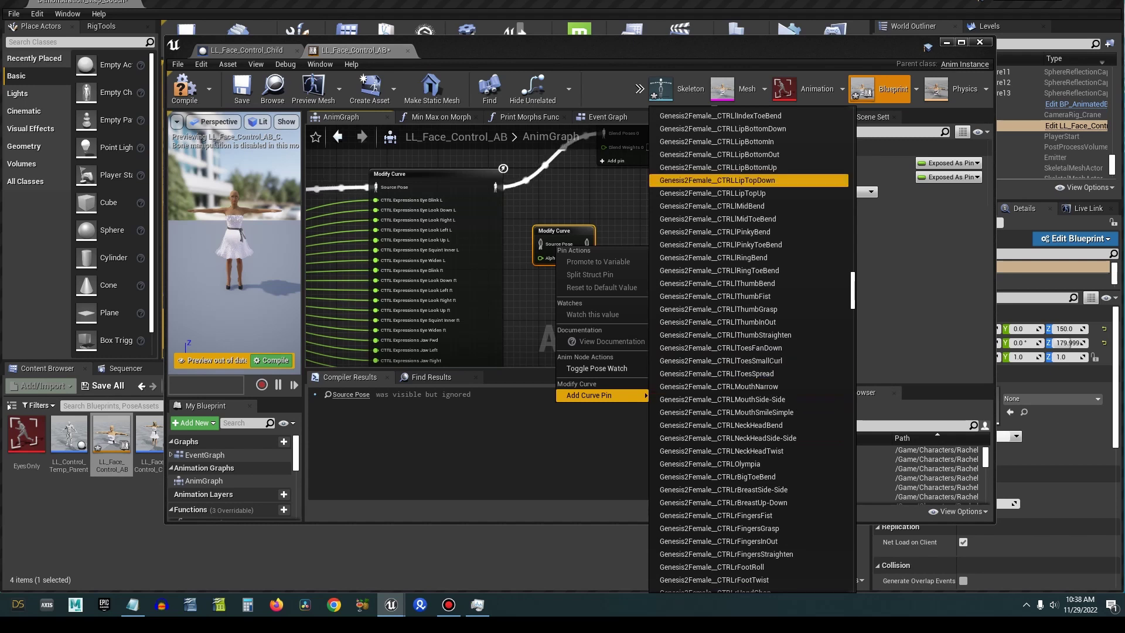
left_click_drag(852, 289, 852, 111)
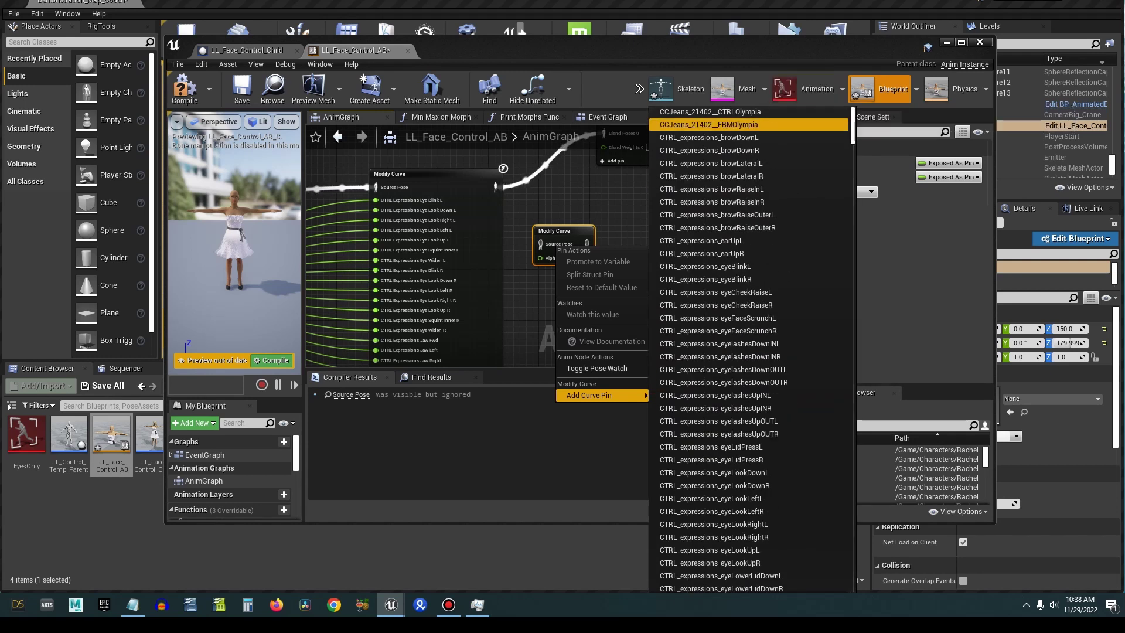
left_click(527, 293)
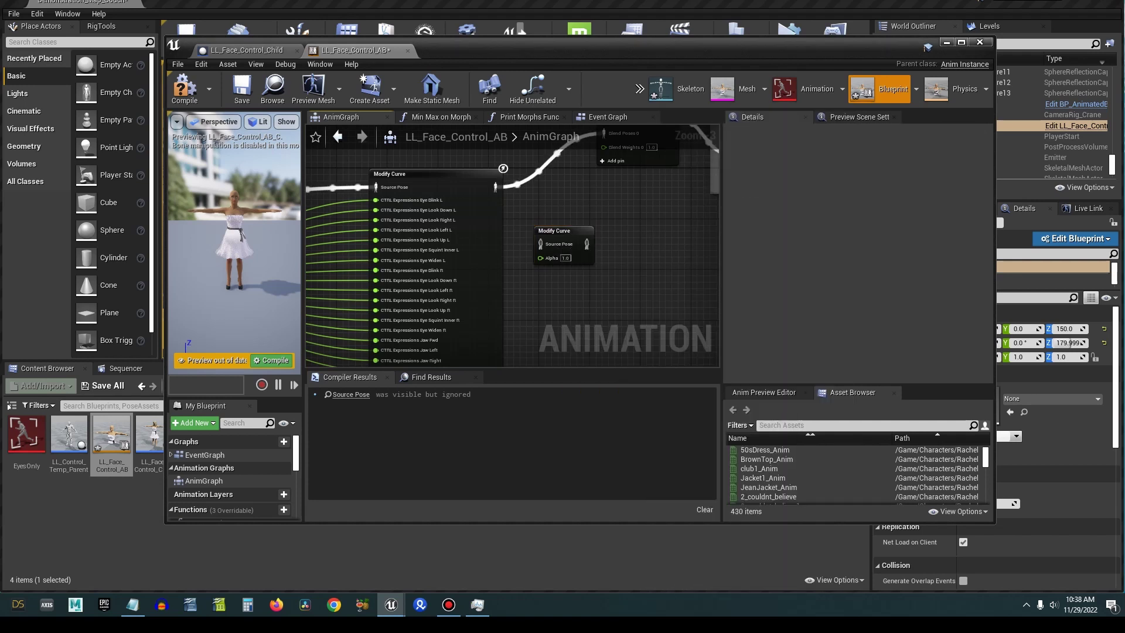
- Search the new Modify Curve node's available curve pins for "wide" and add the Genesis2Female__PHMMouthOpenWide pin
right_click(587, 256)
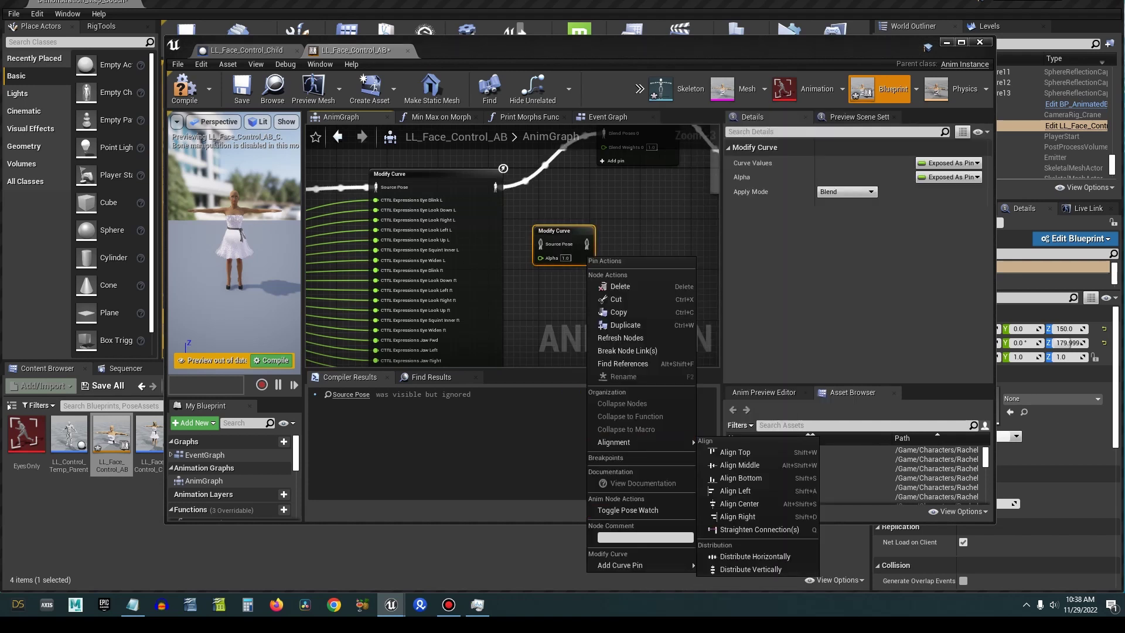
right_click(573, 245)
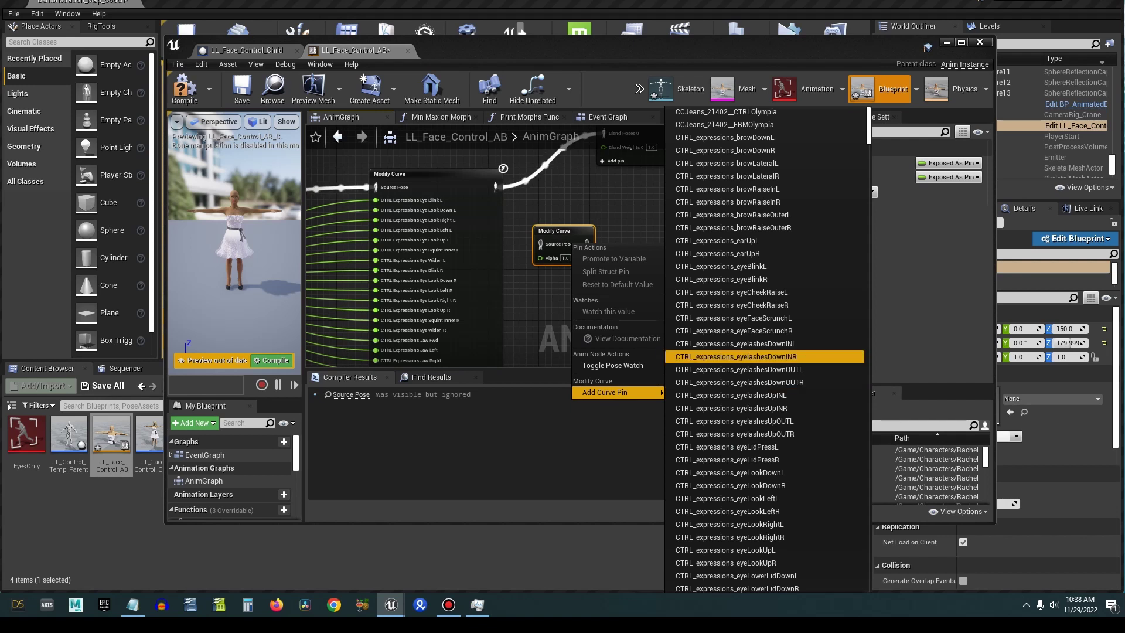
type("wide")
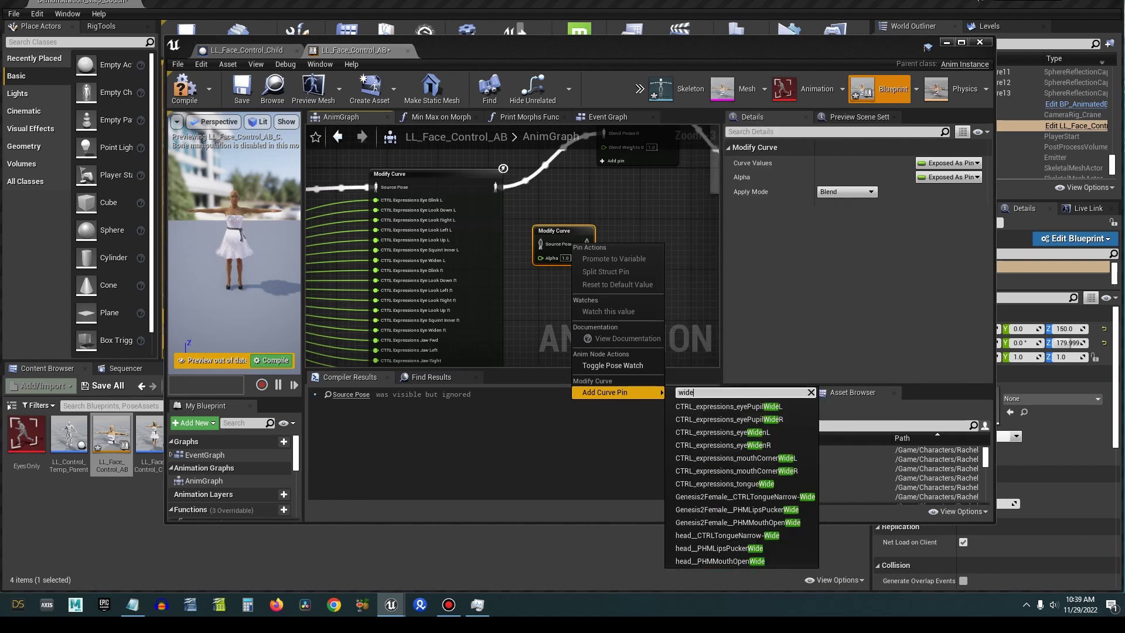
key("Down")
key("Down")
key("Down")
key("Down")
key("Down")
key("Down")
key("Down")
key("Down")
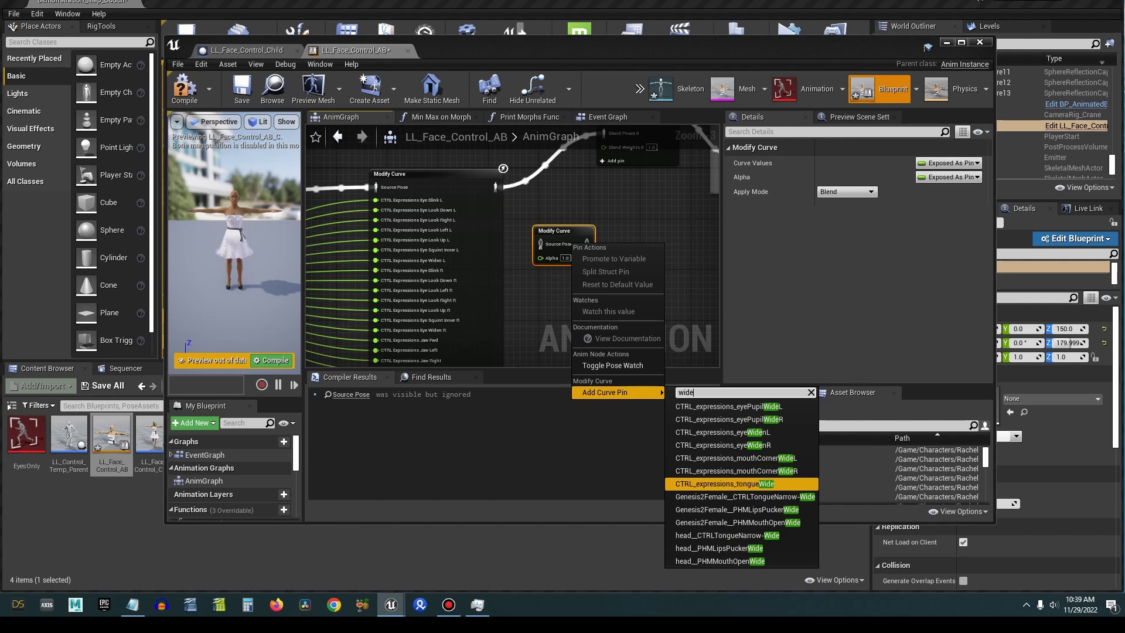
key("Down")
key("Down")
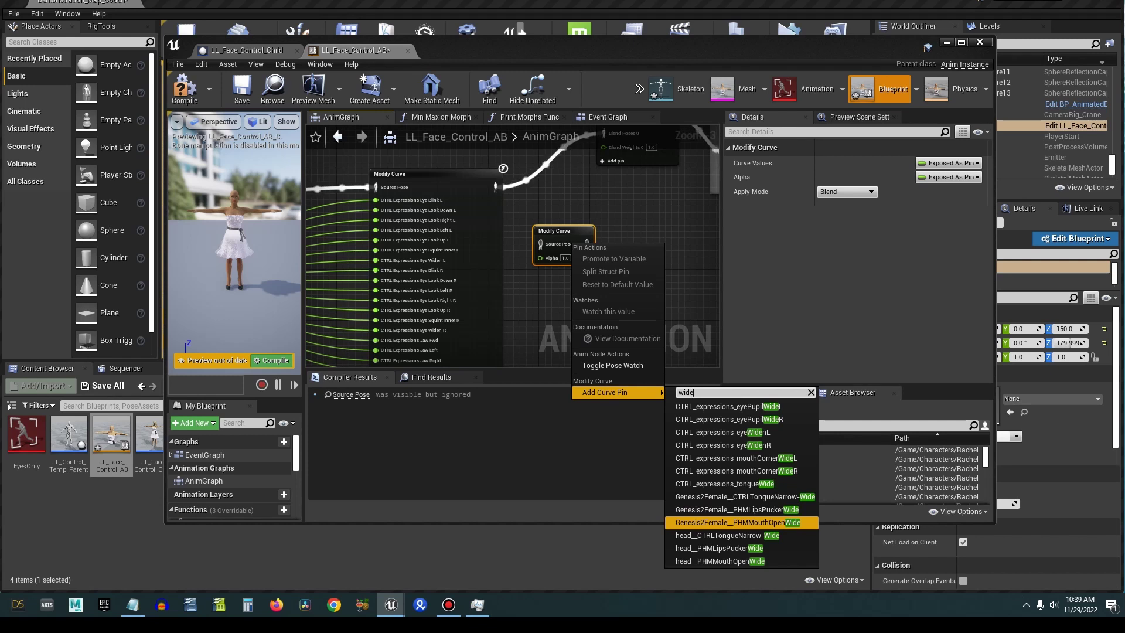
key("Return")
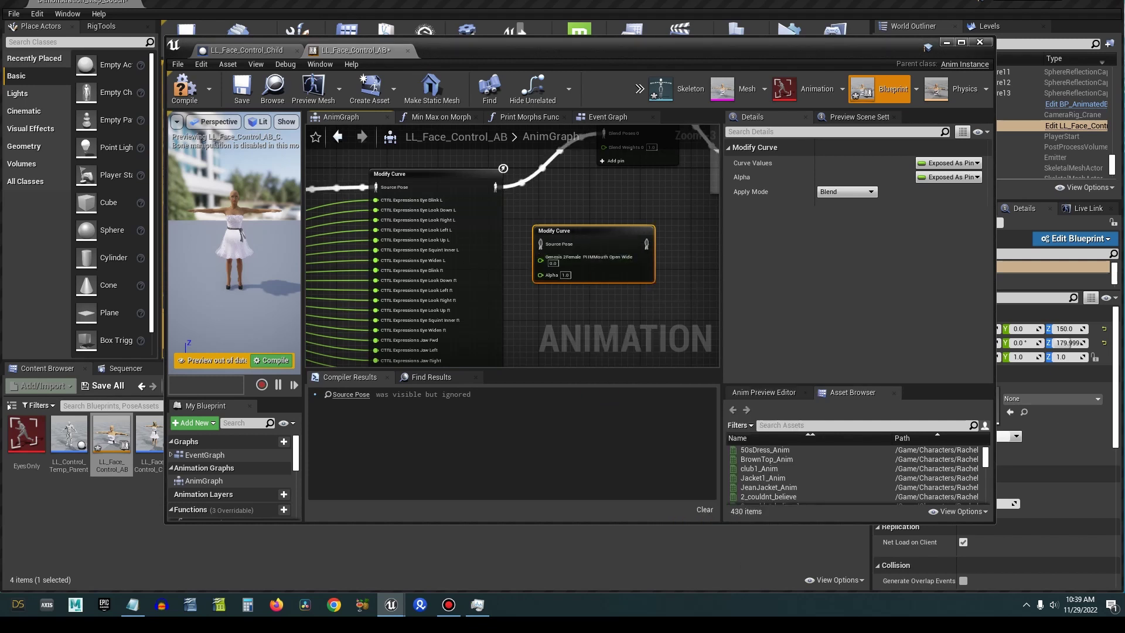
- Move the new Modify Curve node beside the Morphs Final Out outputs and look through the jaw and mouth morphs
right_click_drag(540, 207, 645, 164)
left_click_drag(673, 186, 547, 186)
right_click_drag(420, 211, 384, 151)
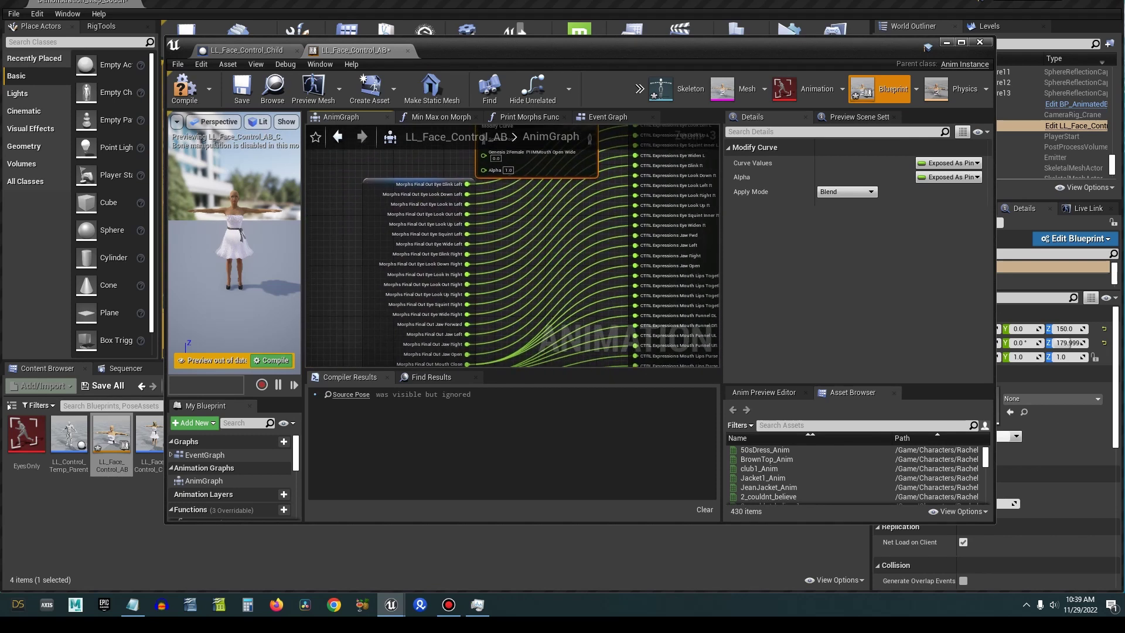
left_click_drag(382, 183, 369, 175)
right_click_drag(460, 249, 454, 280)
left_click_drag(571, 182, 590, 296)
right_click_drag(517, 271, 518, 146)
right_click_drag(473, 290, 477, 202)
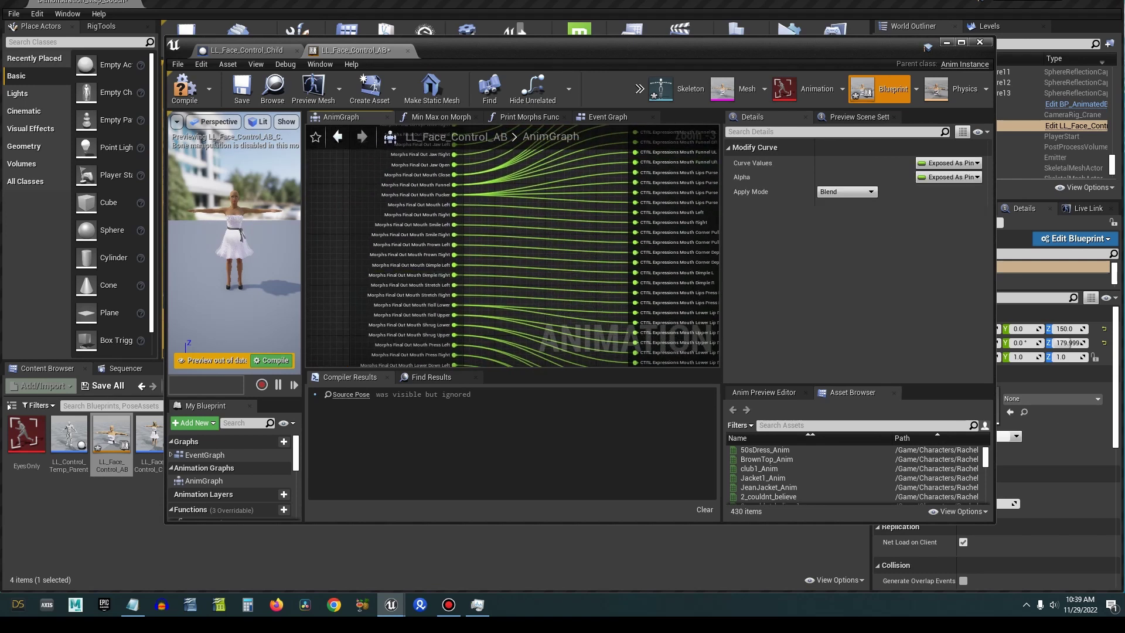
right_click_drag(482, 263, 479, 321)
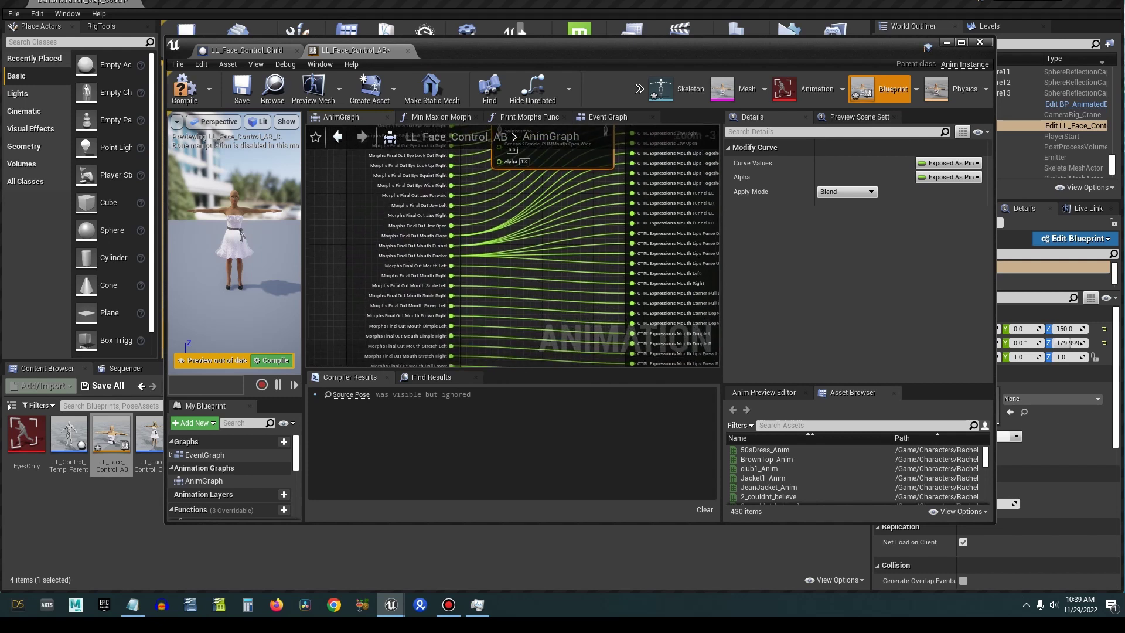
left_click_drag(527, 154, 514, 305)
right_click_drag(482, 247, 489, 133)
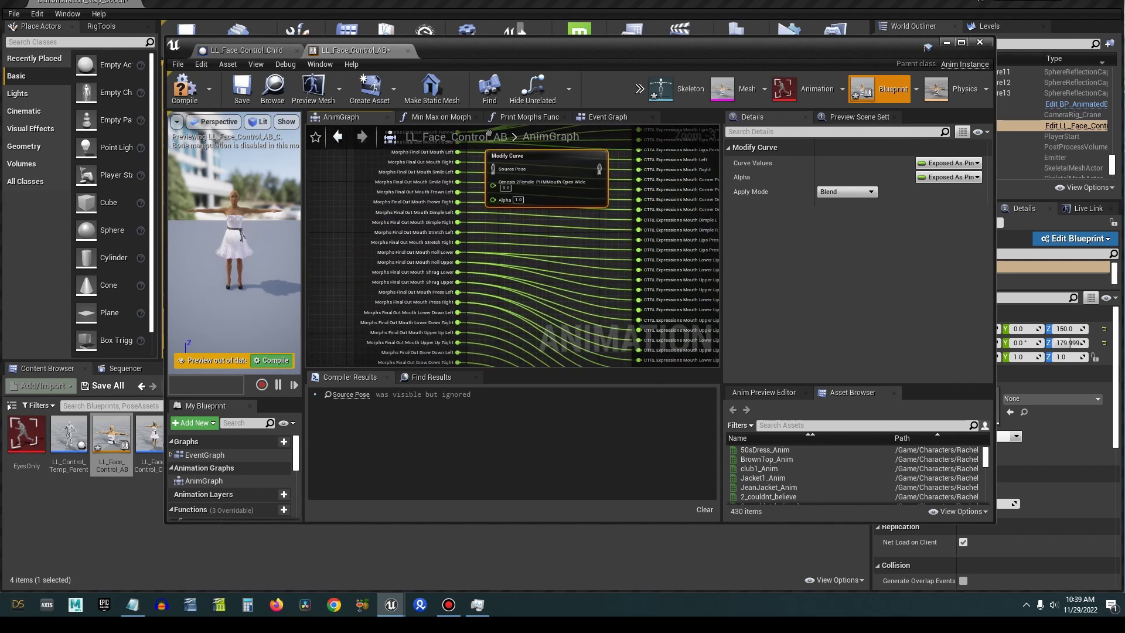
left_click_drag(527, 155, 527, 263)
mouse_move(461, 304)
right_mouse_down()
mouse_move(471, 196)
mouse_move(461, 307)
right_mouse_up()
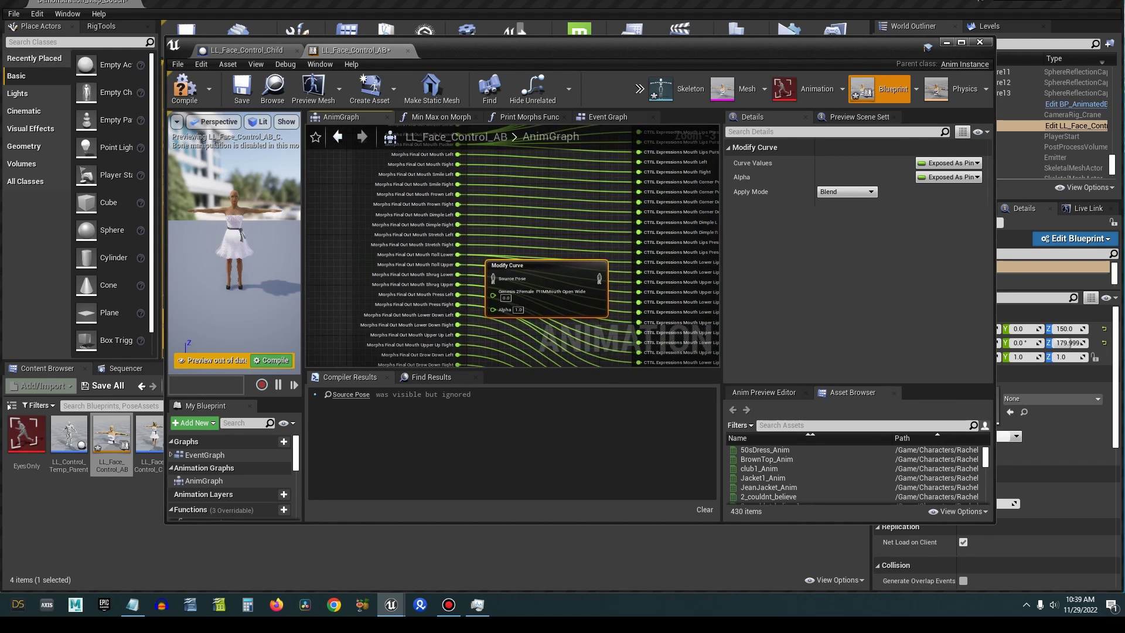
right_click_drag(487, 221, 474, 308)
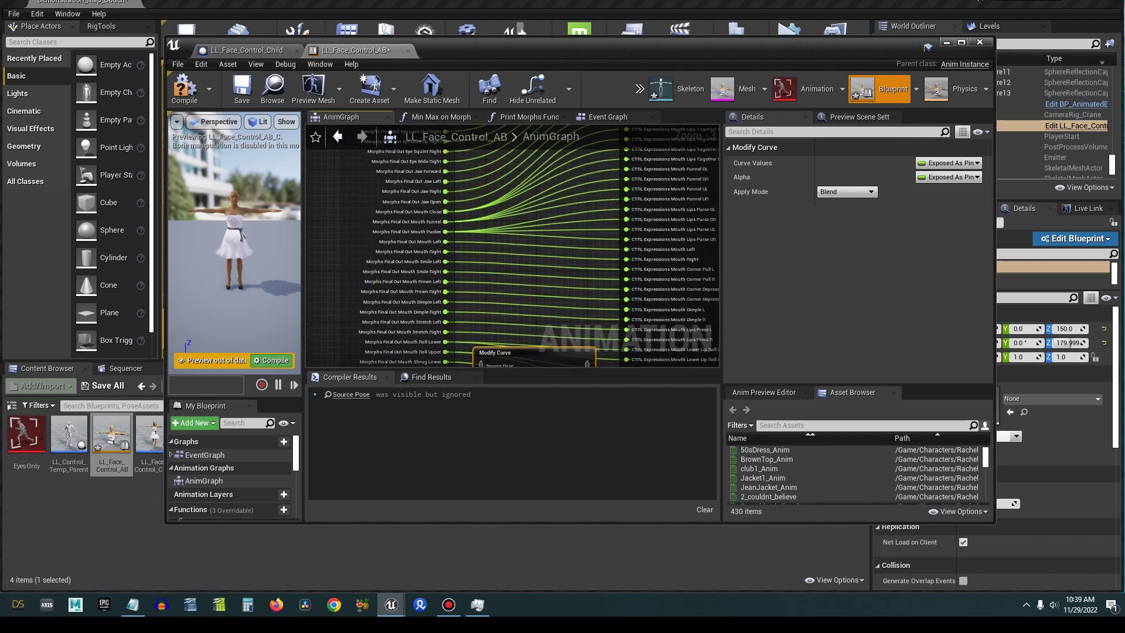
- Place the new node beside the jaw outputs and connect Morphs Final Out Jaw Open to its PHMMouthOpenWide pin
left_click_drag(527, 351, 520, 182)
right_click_drag(460, 179, 468, 214)
scroll(469, 214, "up", 1)
scroll(471, 221, "up", 1)
left_click_drag(460, 252, 498, 261)
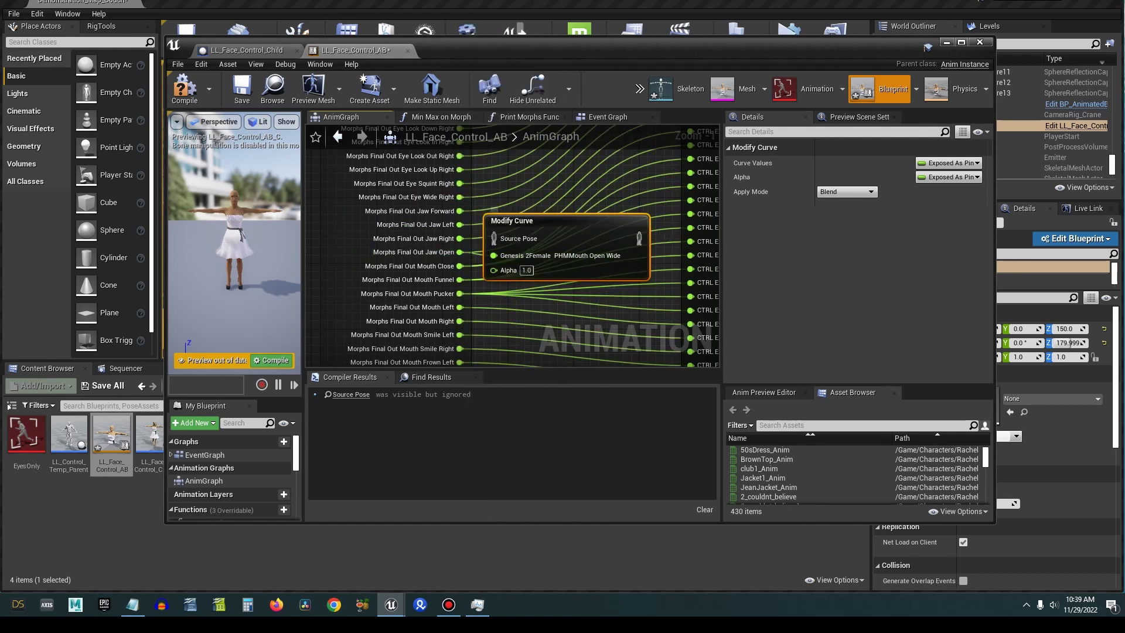
- Move the new Modify Curve node below Layered blend per bone and shift the original Modify Curve node down
right_click_drag(653, 200, 486, 221)
left_click_drag(426, 245, 577, 187)
right_click_drag(649, 235, 642, 259)
scroll(644, 260, "down", 4)
right_click_drag(671, 182, 610, 263)
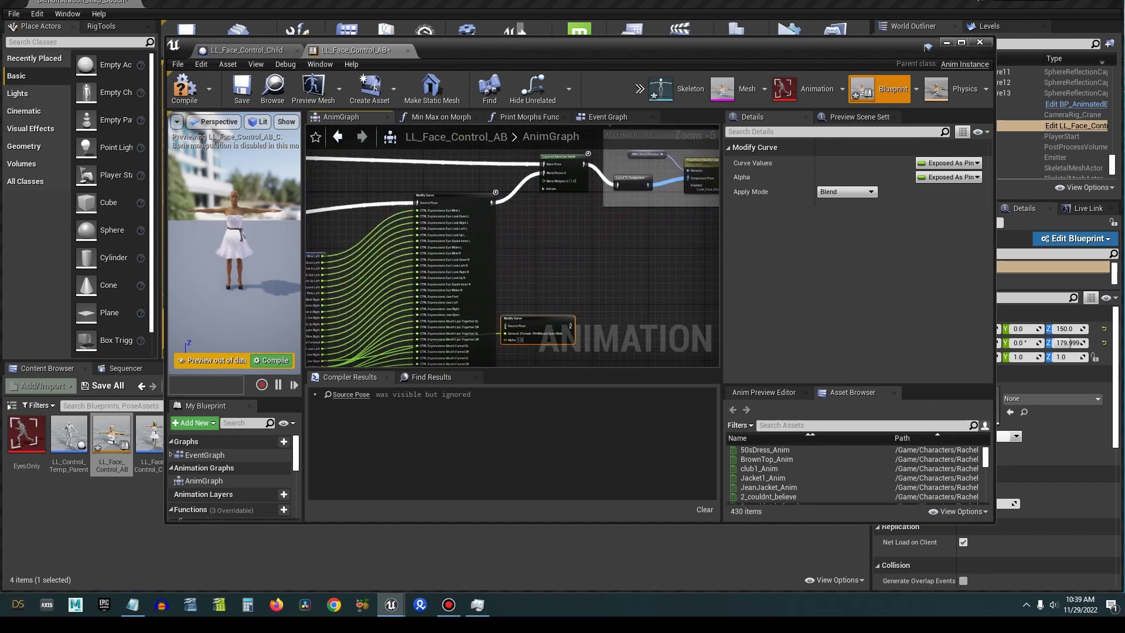
left_click_drag(550, 320, 572, 229)
left_click_drag(466, 198, 466, 275)
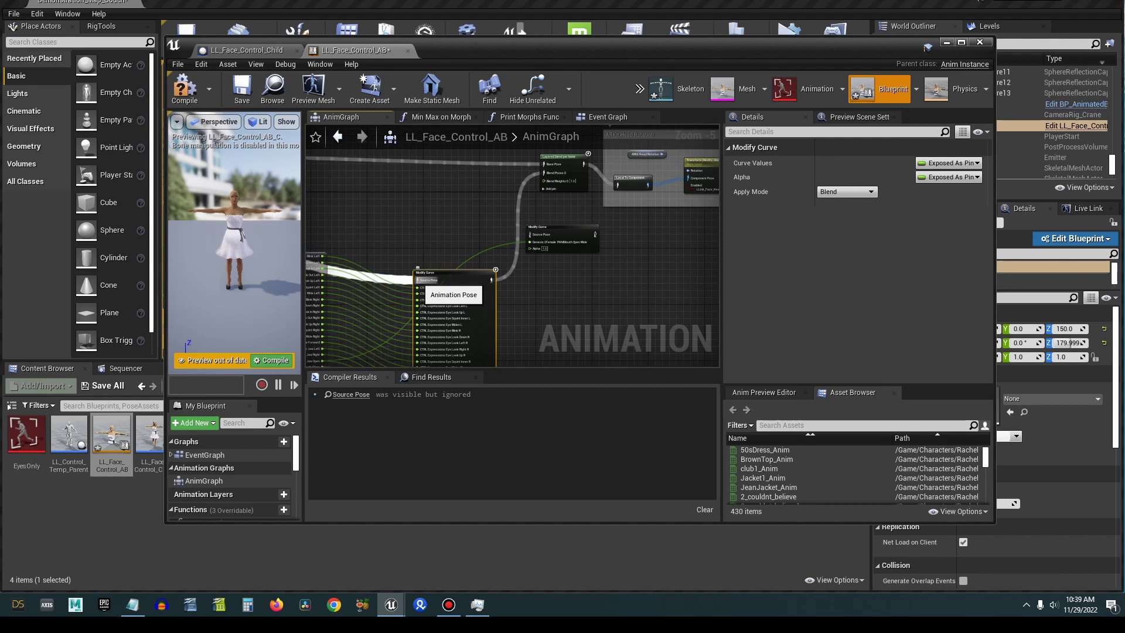
- Disconnect the original Modify Curve node's pose input and output and move the node further down
left_click(418, 280, "alt")
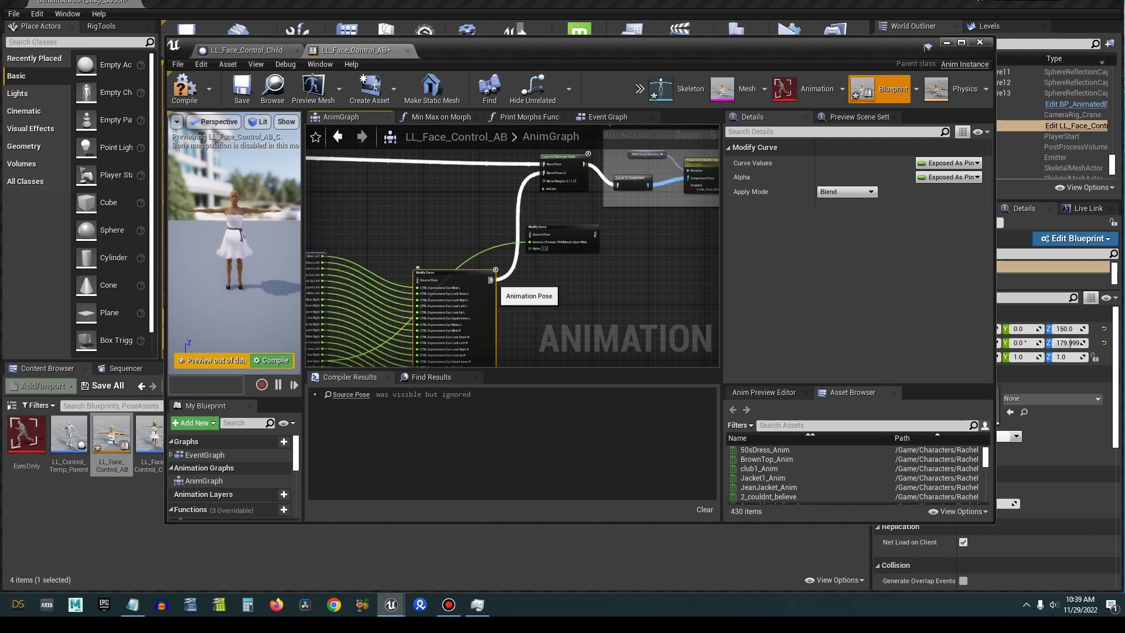
left_click(491, 280, "alt")
left_click_drag(459, 273, 476, 318)
- Route the incoming pose through the new Modify Curve node into Blend Poses 0 of Layered blend per bone, and reposition the node
right_click_drag(487, 266, 661, 264)
right_click_drag(482, 233, 487, 261)
left_click_drag(390, 266, 627, 259)
right_click_drag(648, 284, 522, 294)
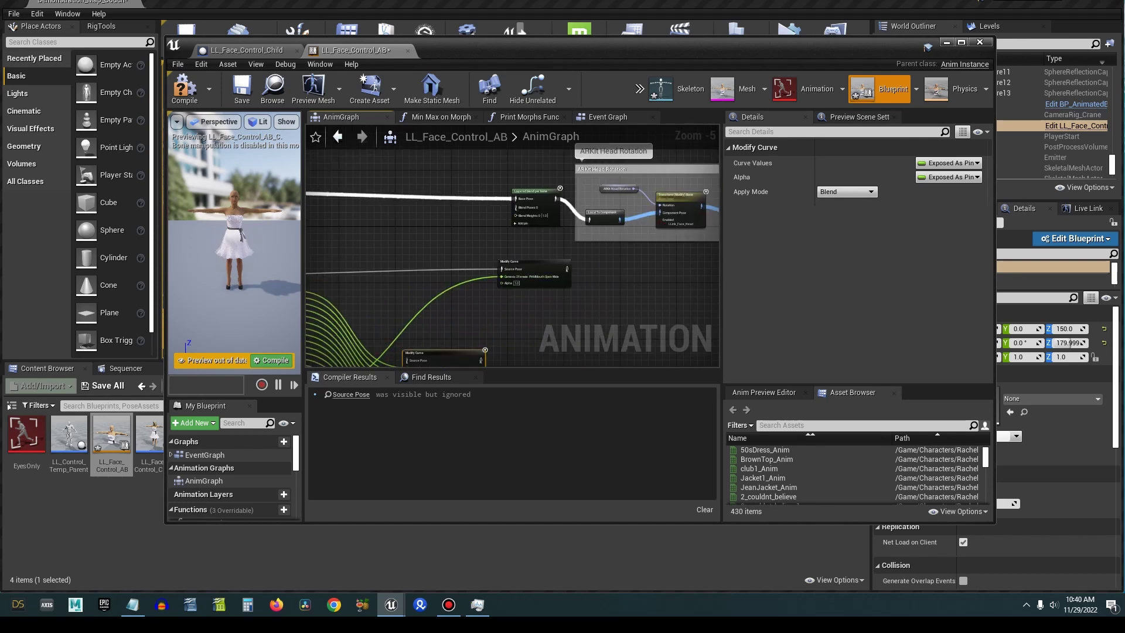
left_click_drag(567, 268, 516, 208)
left_click_drag(531, 263, 410, 232)
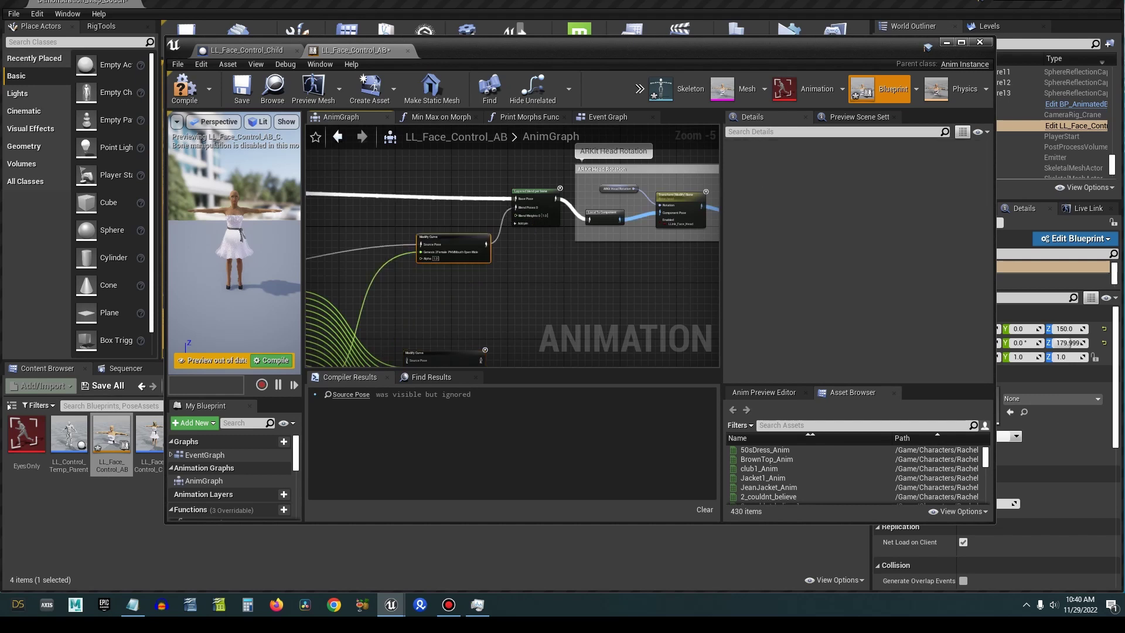
- Compile and save the LL_Face_Control_AB animation blueprint
scroll(345, 246, "up", 2)
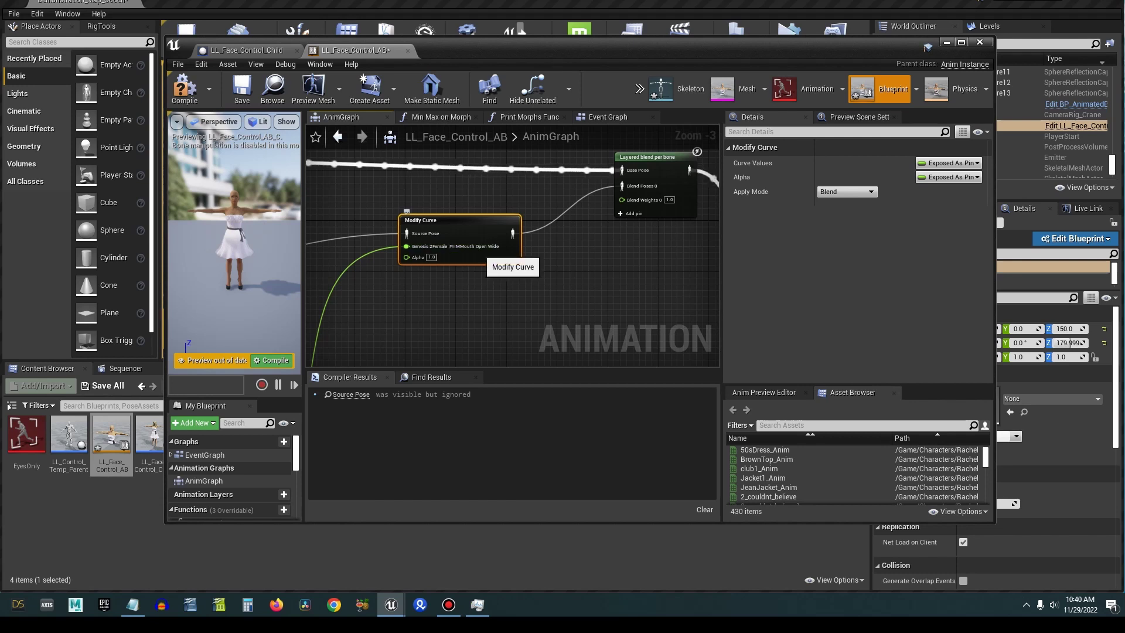
left_click(184, 88)
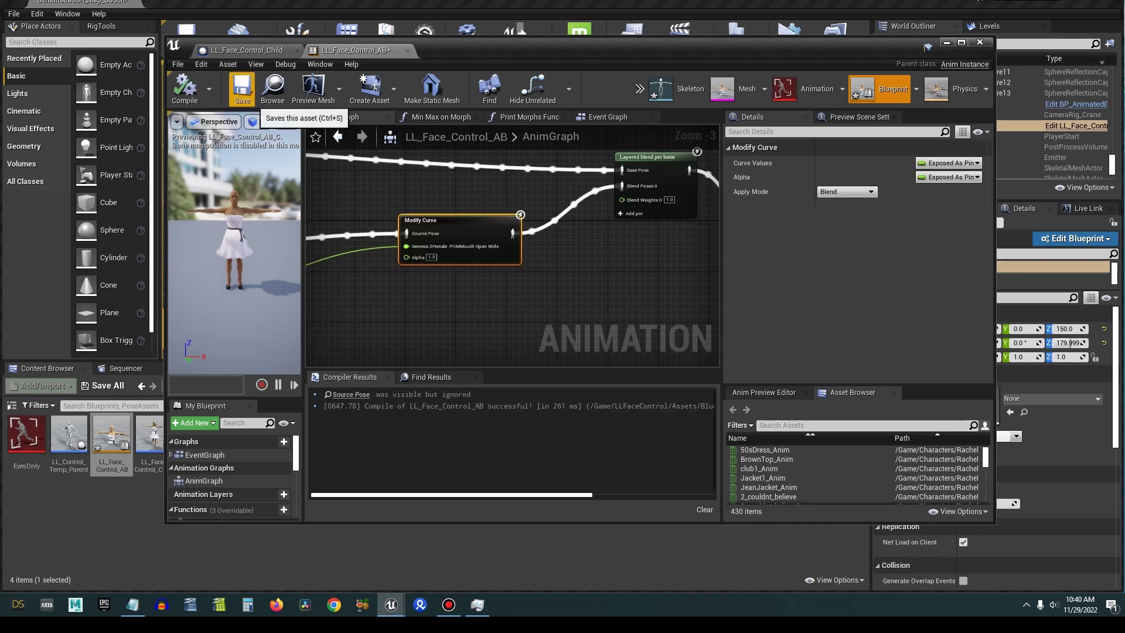
left_click(242, 91)
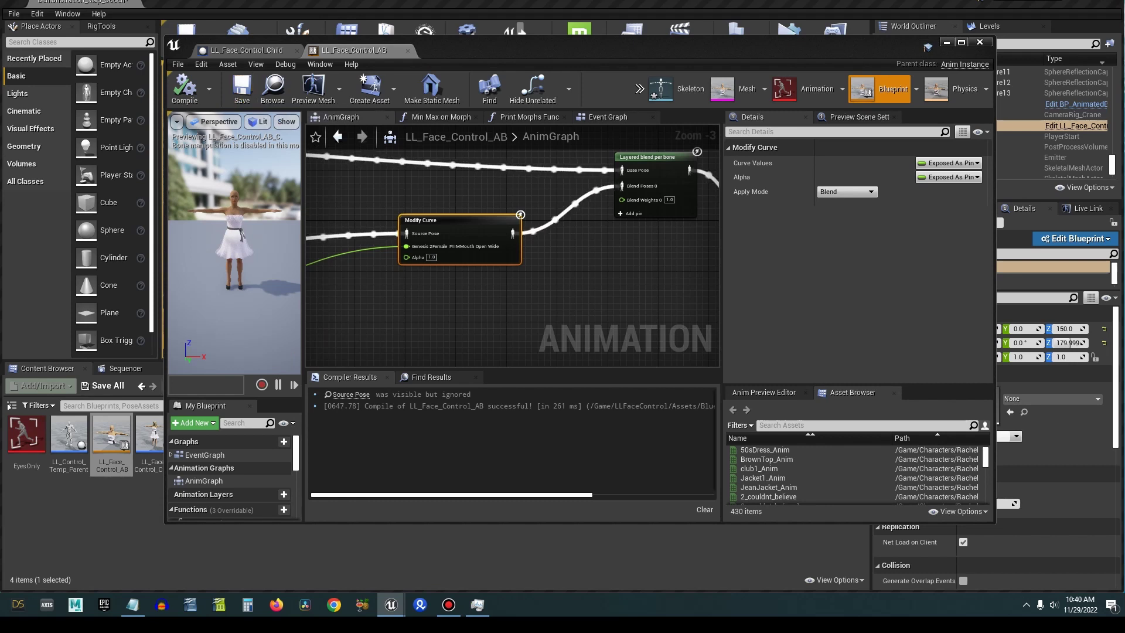
- Adjust the position of the new Modify Curve node in the AnimGraph and save the blueprint again
right_click_drag(542, 227, 559, 193)
left_click_drag(491, 200, 584, 294)
right_click_drag(461, 262, 477, 256)
left_click_drag(583, 288, 489, 219)
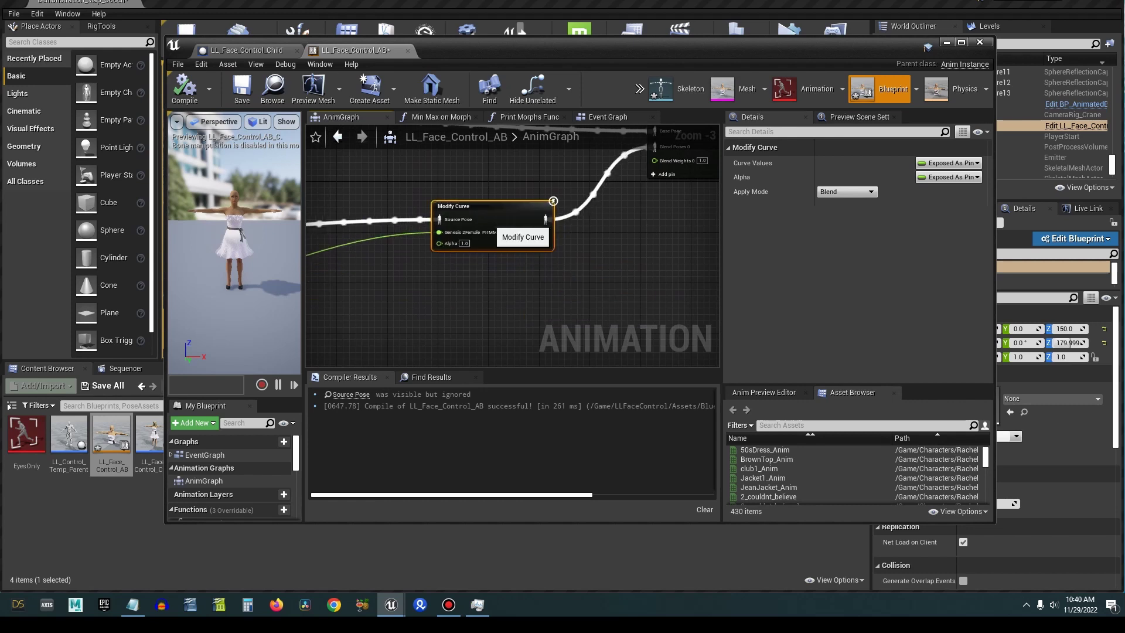
left_click(242, 88)
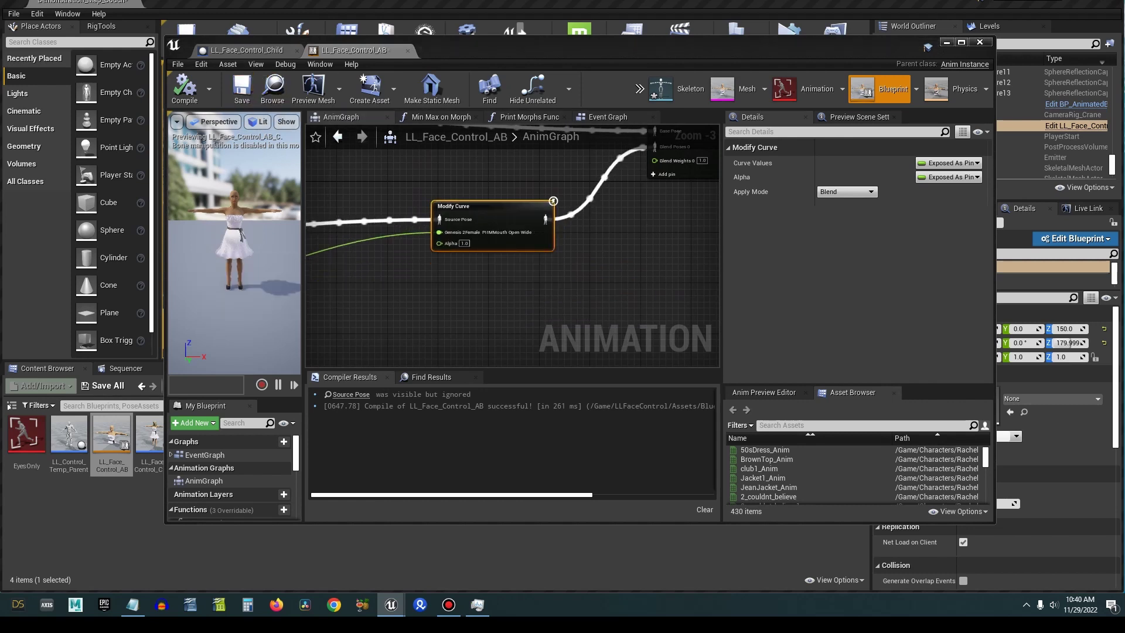
- Check the Live Link source, then set LL_Face_Control_Child's LLink Face Subj to Generals_iPhone and enable LLink Face Head
left_click(946, 42)
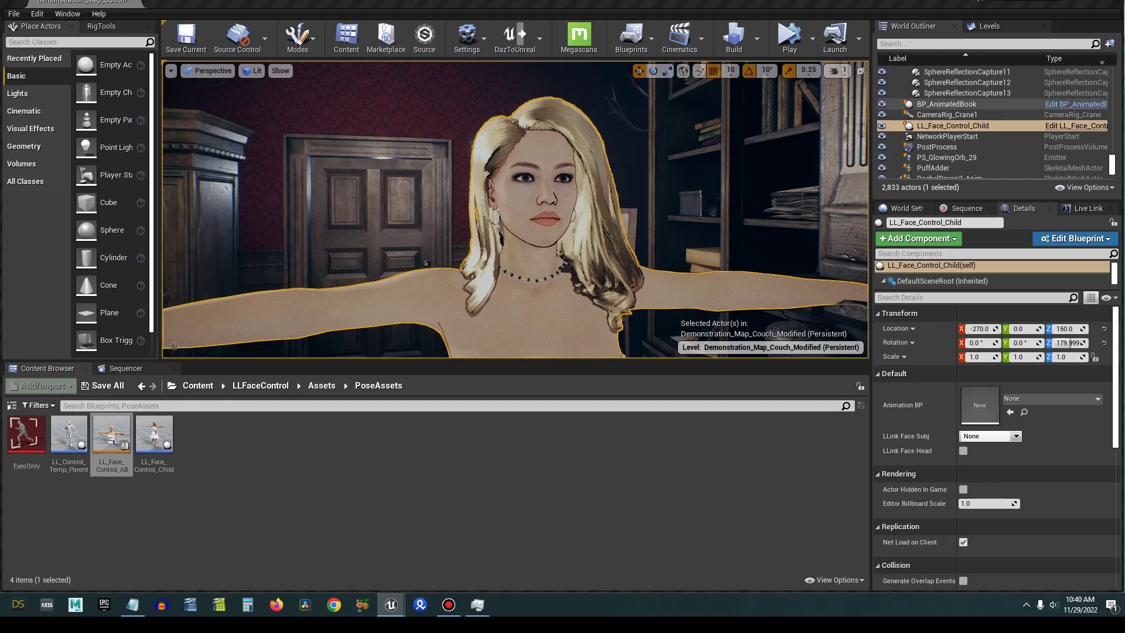
left_click(1088, 208)
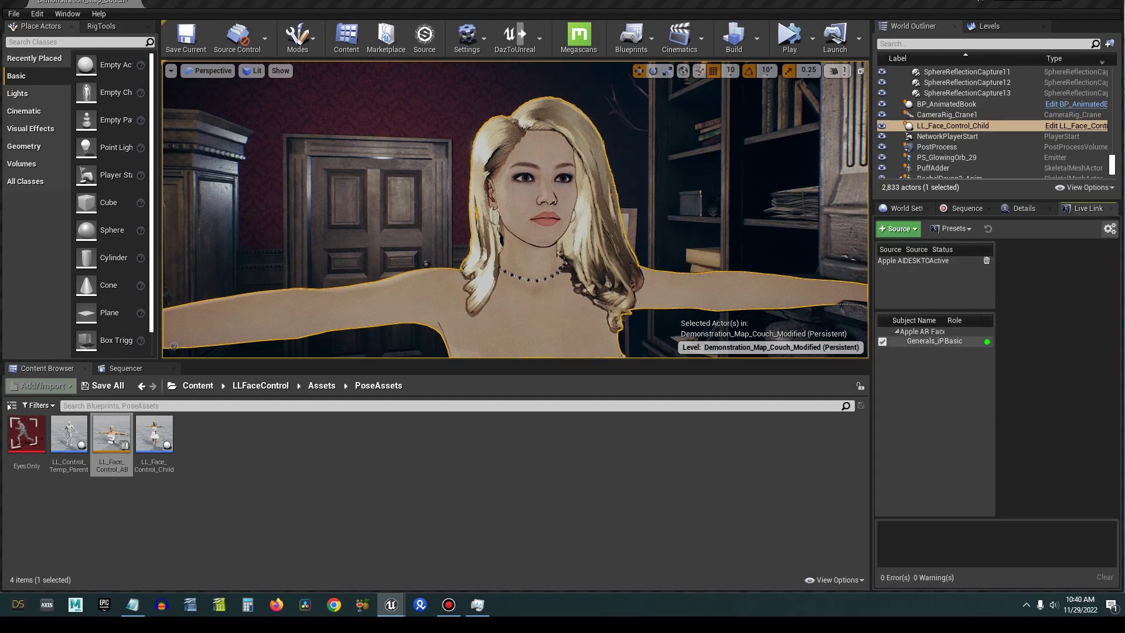
left_click(1024, 208)
left_click(1015, 435)
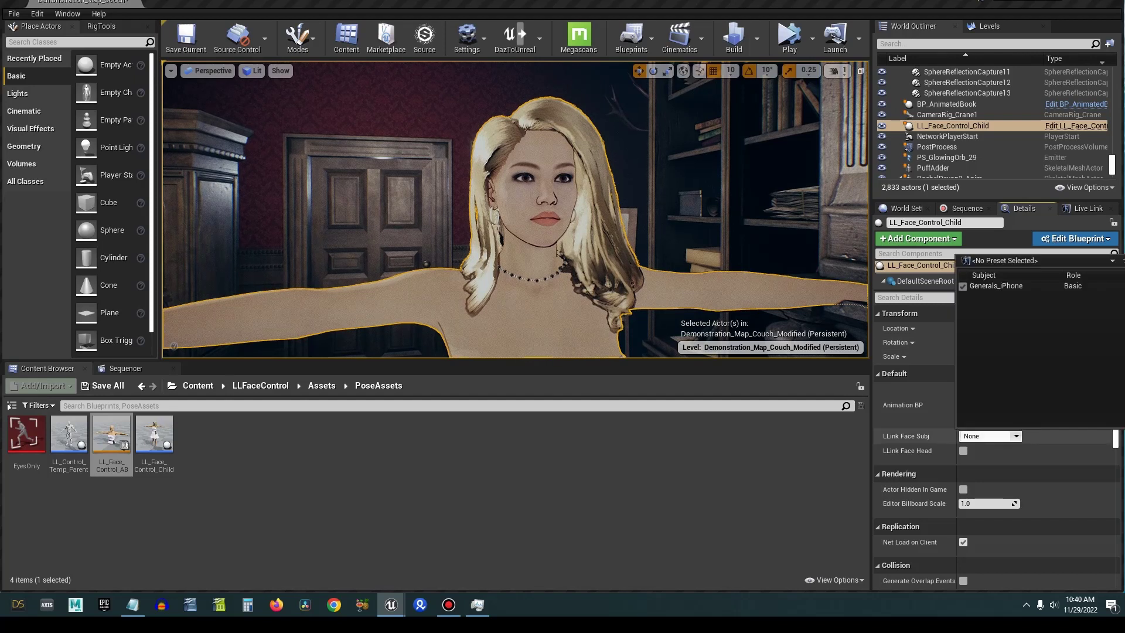
left_click(995, 285)
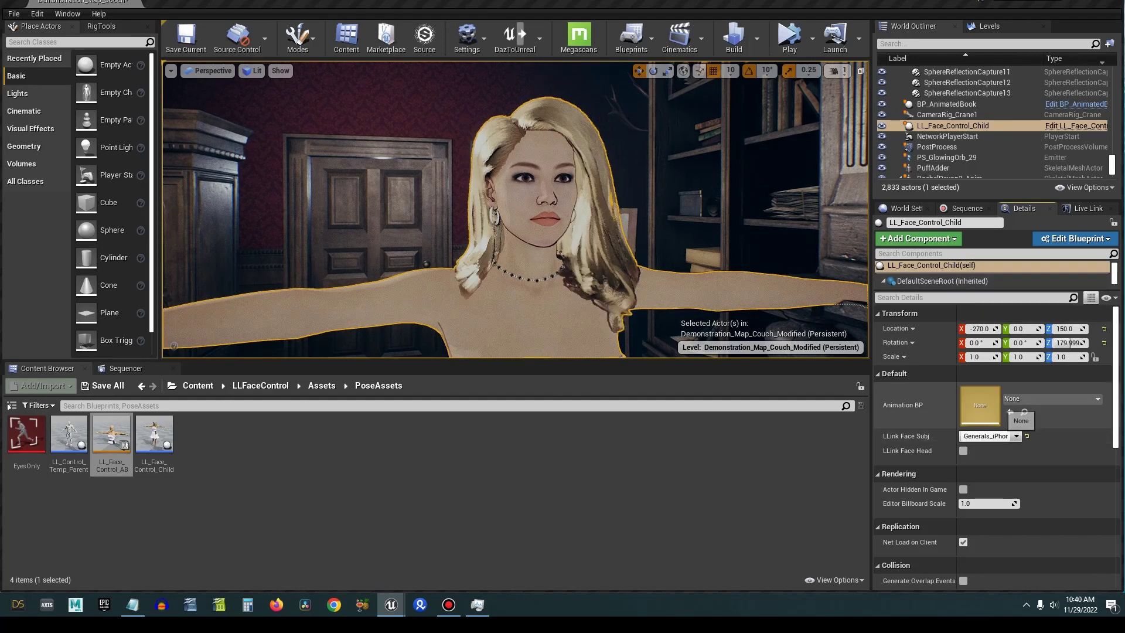
left_click(962, 450)
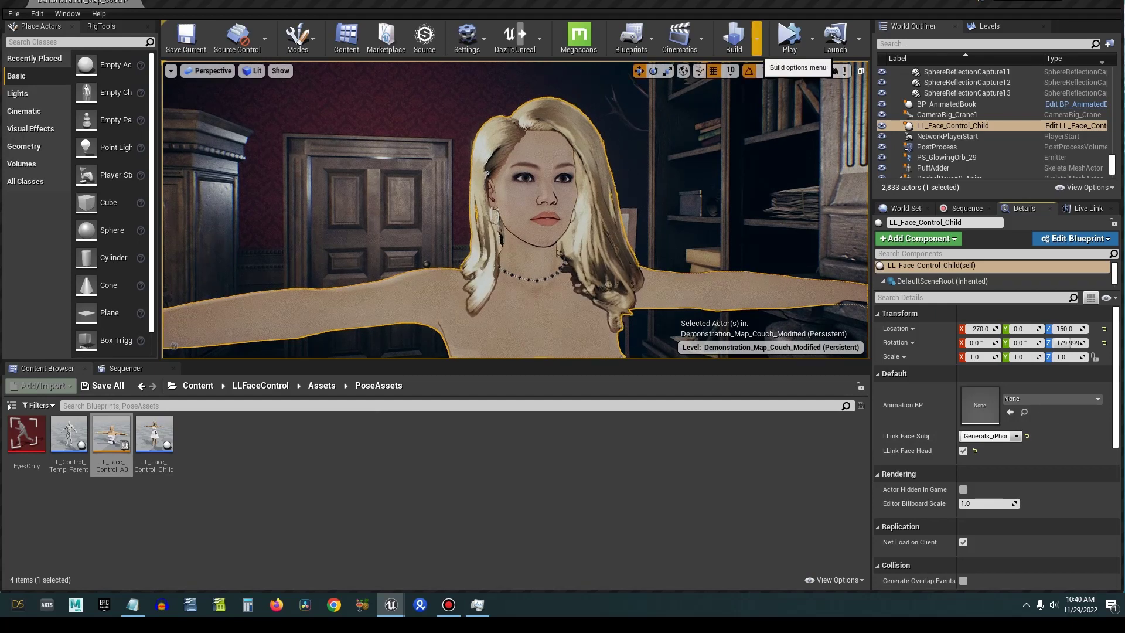
- Simulate the level to test LL_Face_Control_Child's live mouth movement, and stop the simulation
left_click(812, 39)
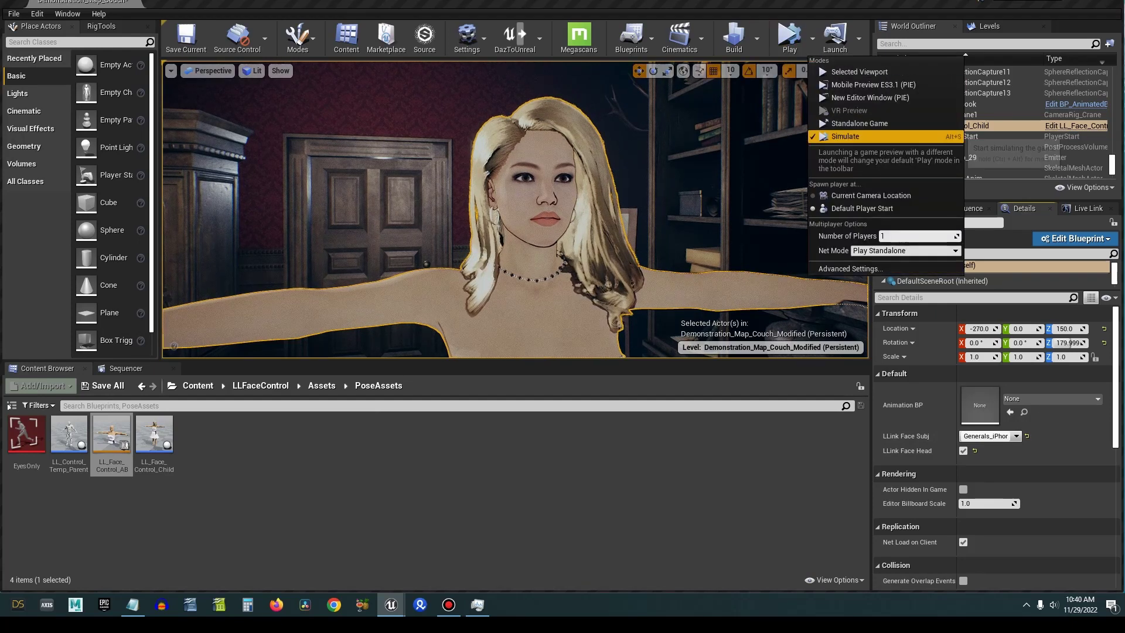
left_click(954, 130)
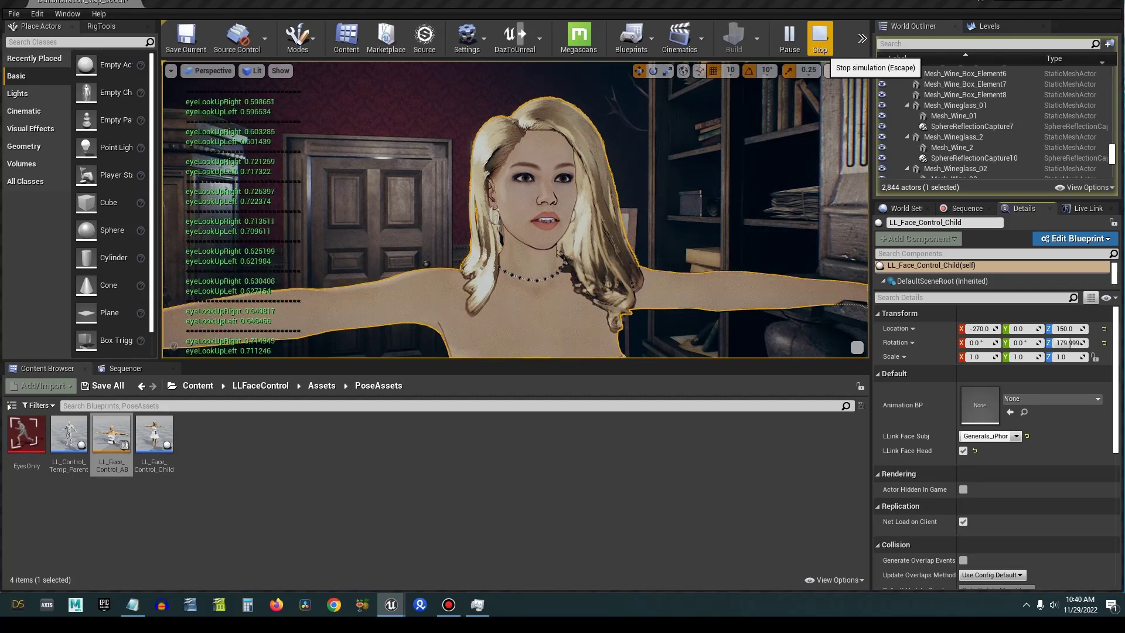
left_click(819, 37)
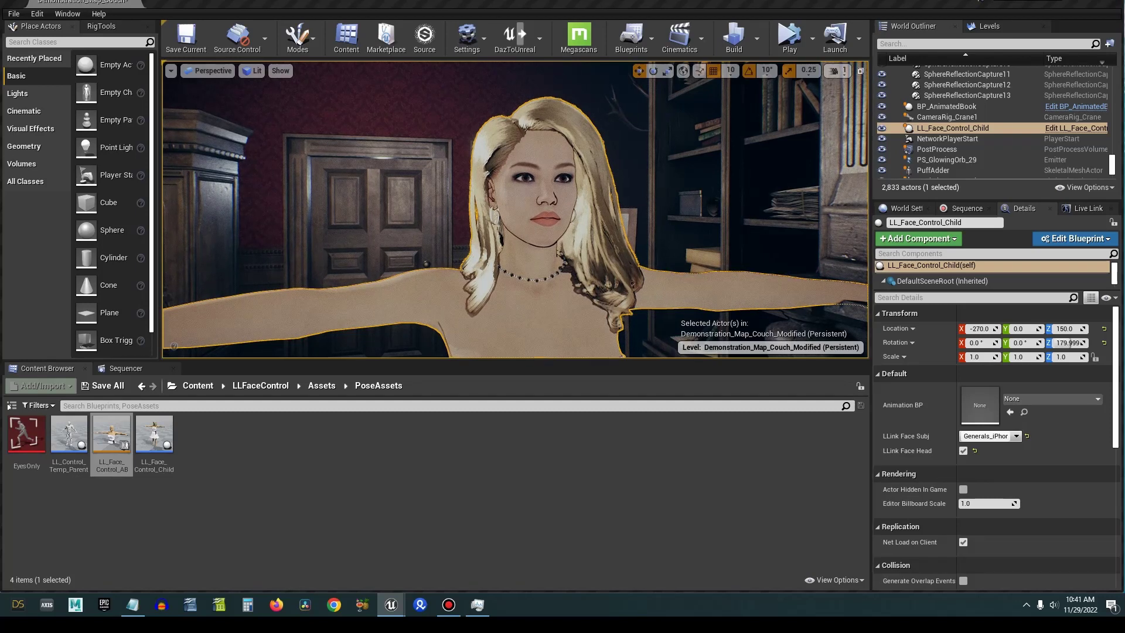
- Assign the Calibrate material from the Controlers folder to the MorphControler component's Element 0 and open that material for editing
left_click_drag(995, 290, 996, 366)
left_click(944, 328)
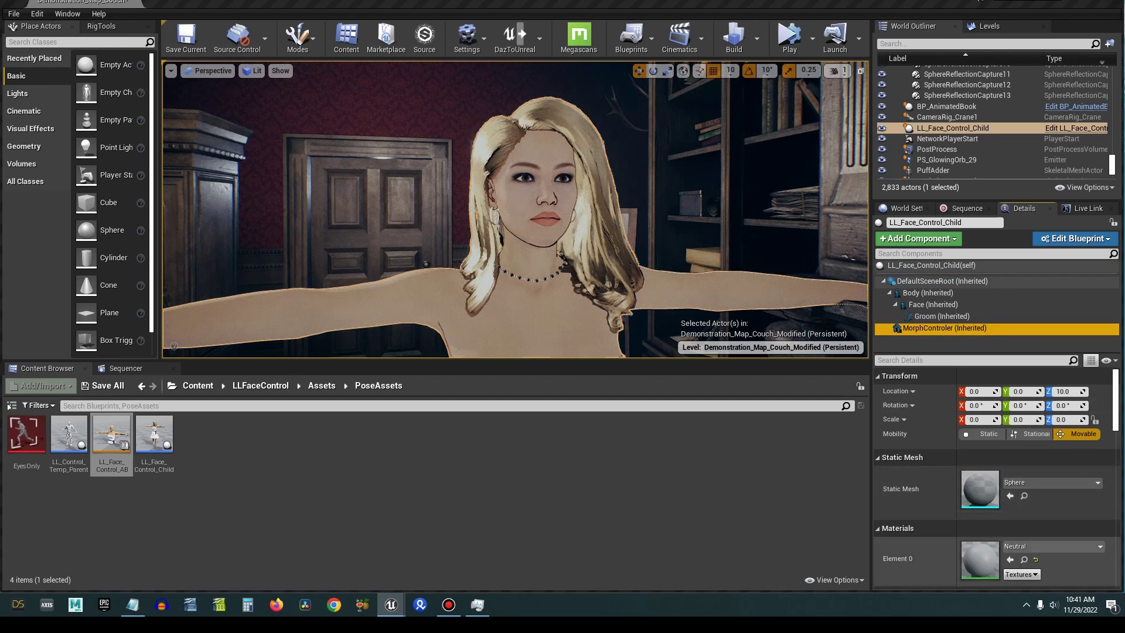
left_click(1024, 559)
mouse_move(68, 434)
left_mouse_down()
mouse_move(316, 513)
mouse_move(996, 542)
mouse_move(984, 562)
left_mouse_up()
double_click(69, 435)
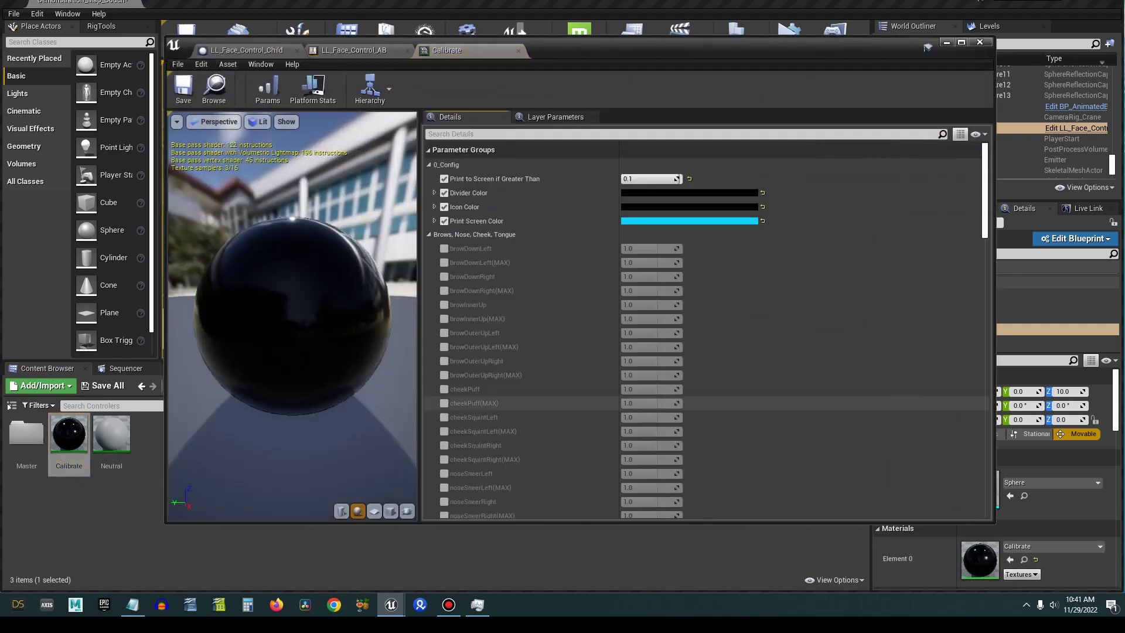
- Enable the jawOpen and jawOpen(MAX) parameters under Jaw & Mouth, set jawOpen to 0.0, and save the Calibrate material
left_click_drag(984, 164, 984, 421)
scroll(703, 328, "up", 10)
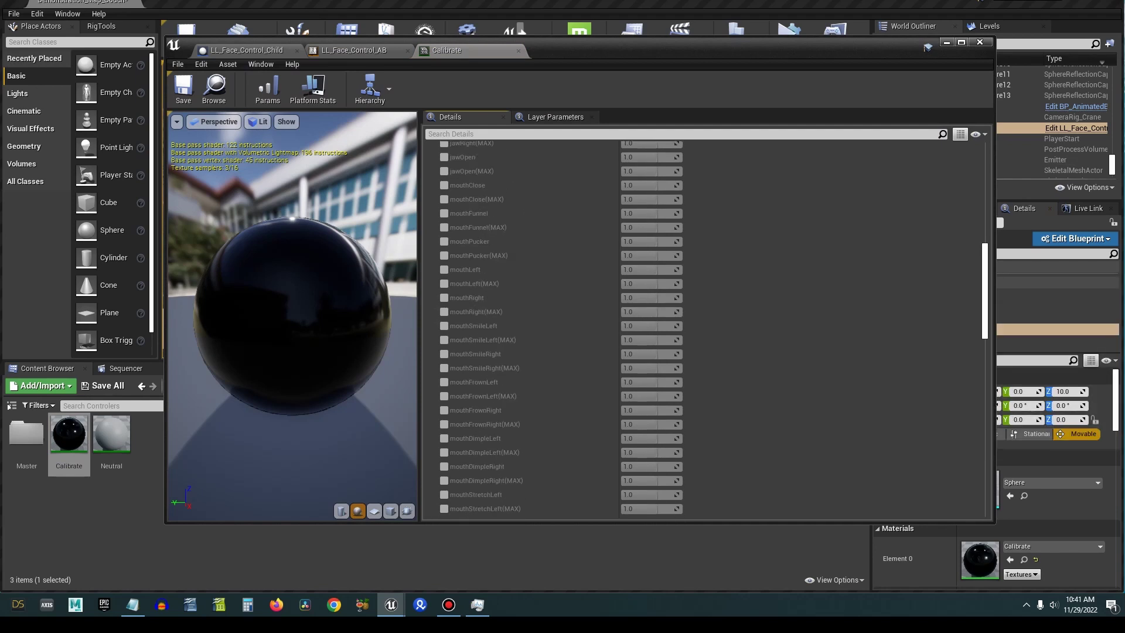
scroll(703, 328, "up", 6)
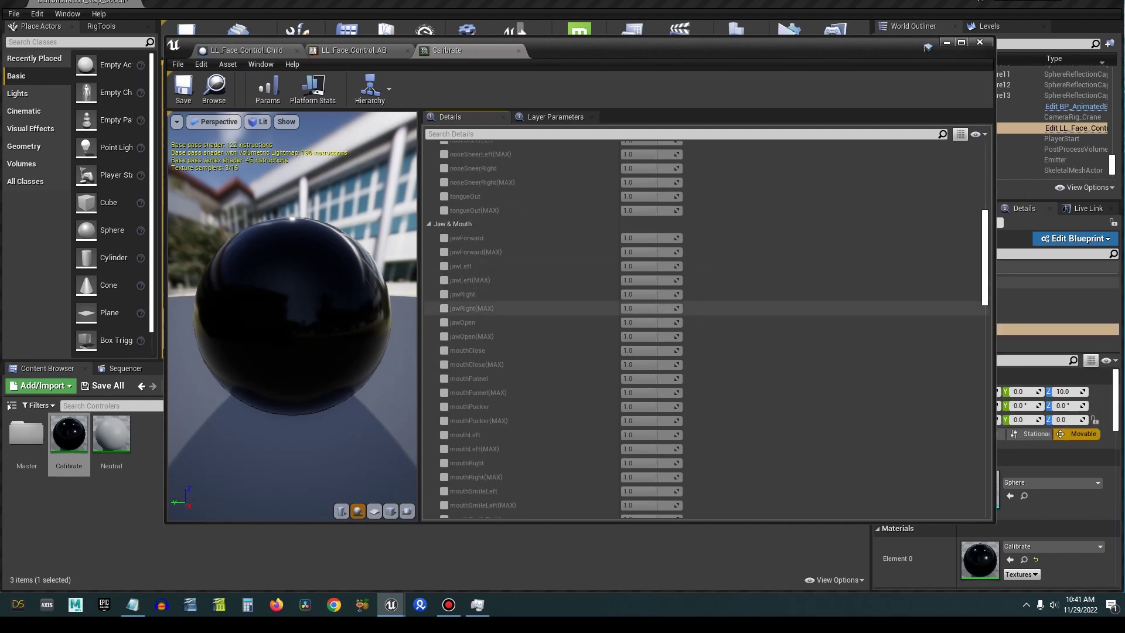
left_click(444, 322)
left_click(444, 336)
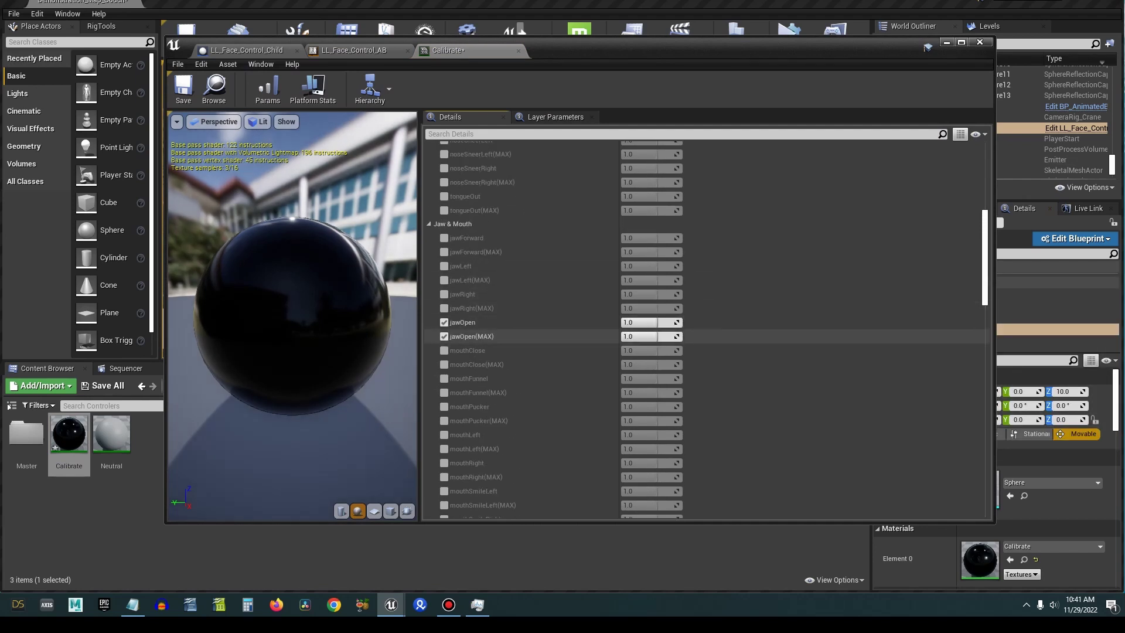
left_click(638, 323)
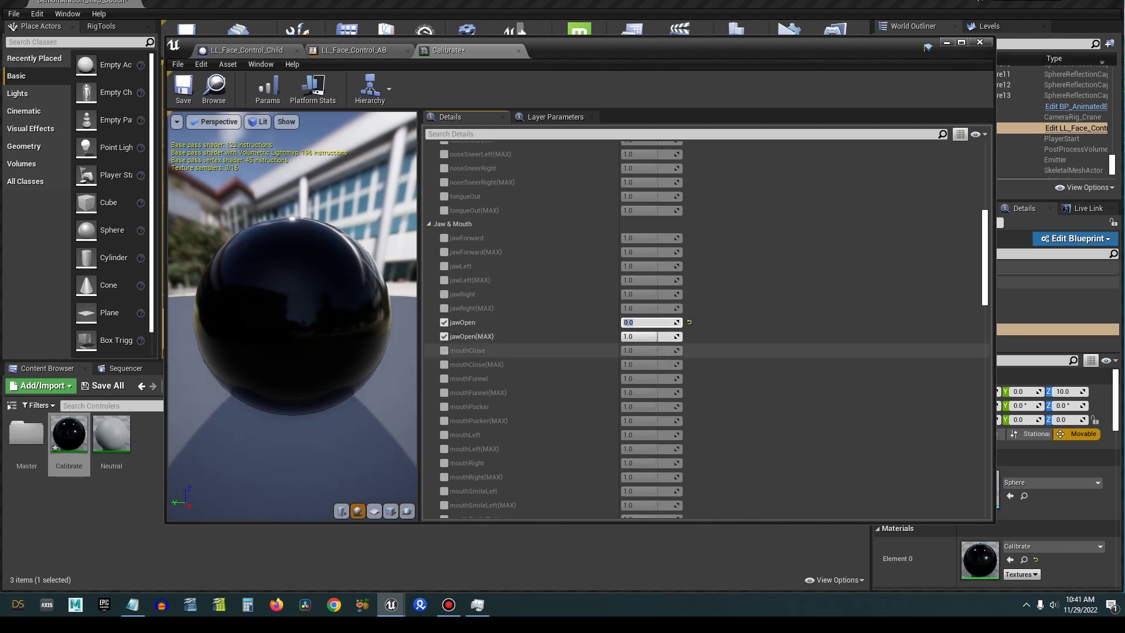
key("ctrl+s")
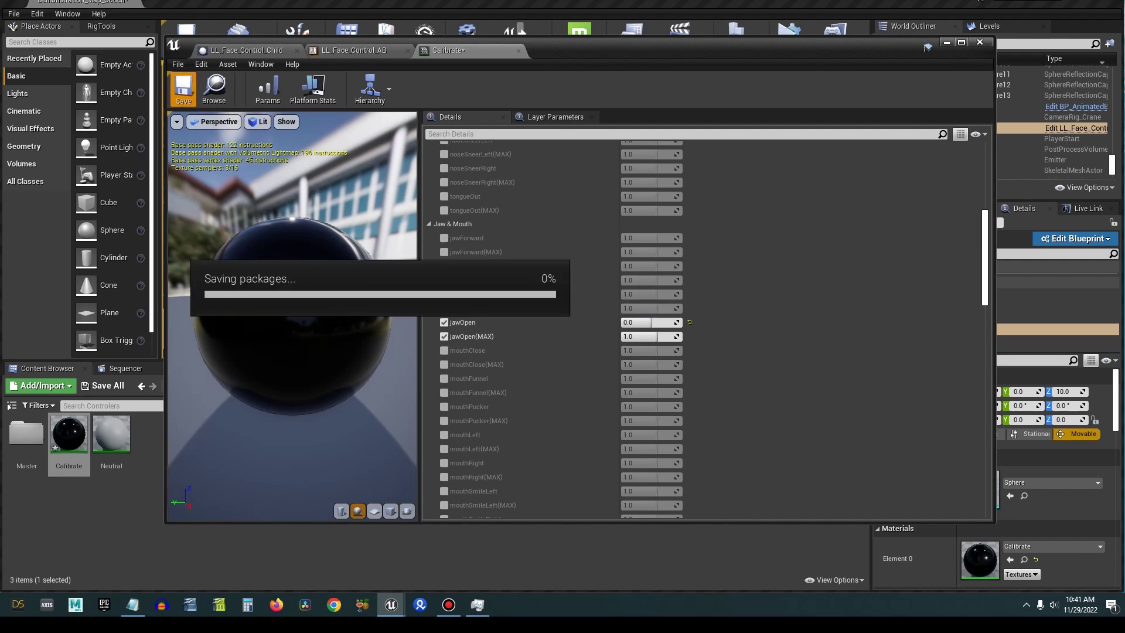
- Return to the level and simulate it to test the jawOpen response with the Calibrate material, and stop the simulation
left_click(946, 42)
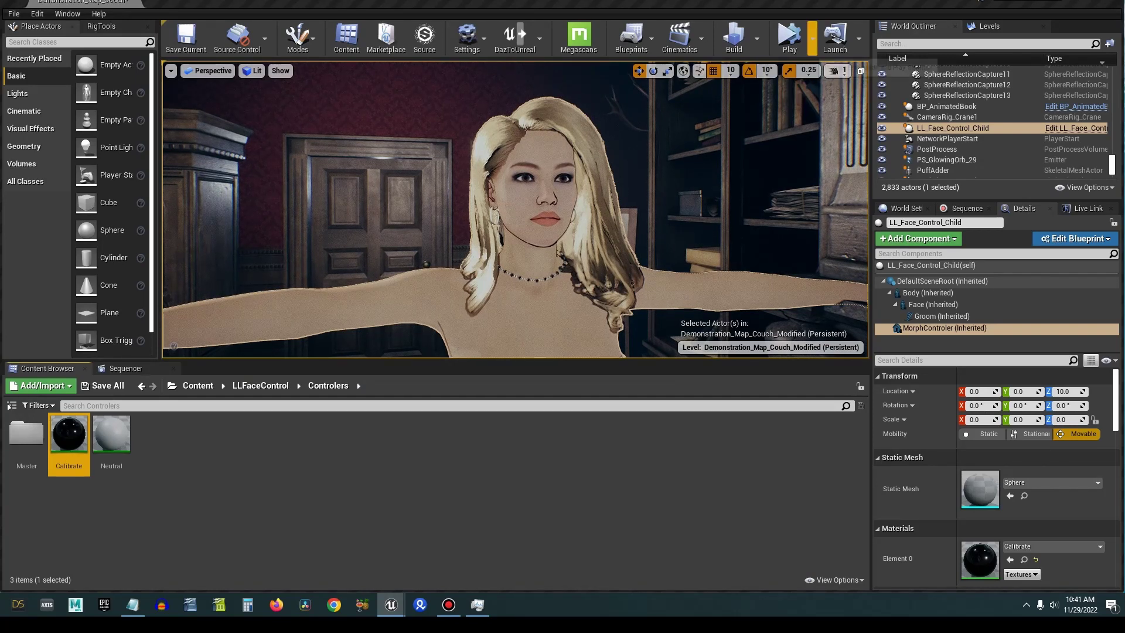
left_click(812, 38)
left_click(843, 137)
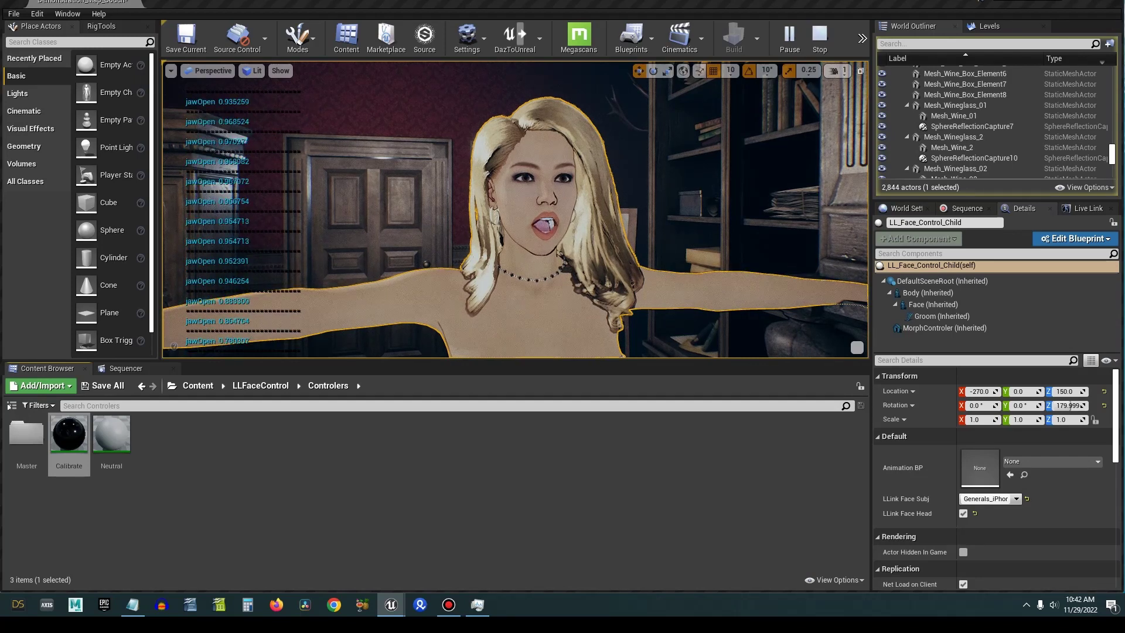
left_click(819, 38)
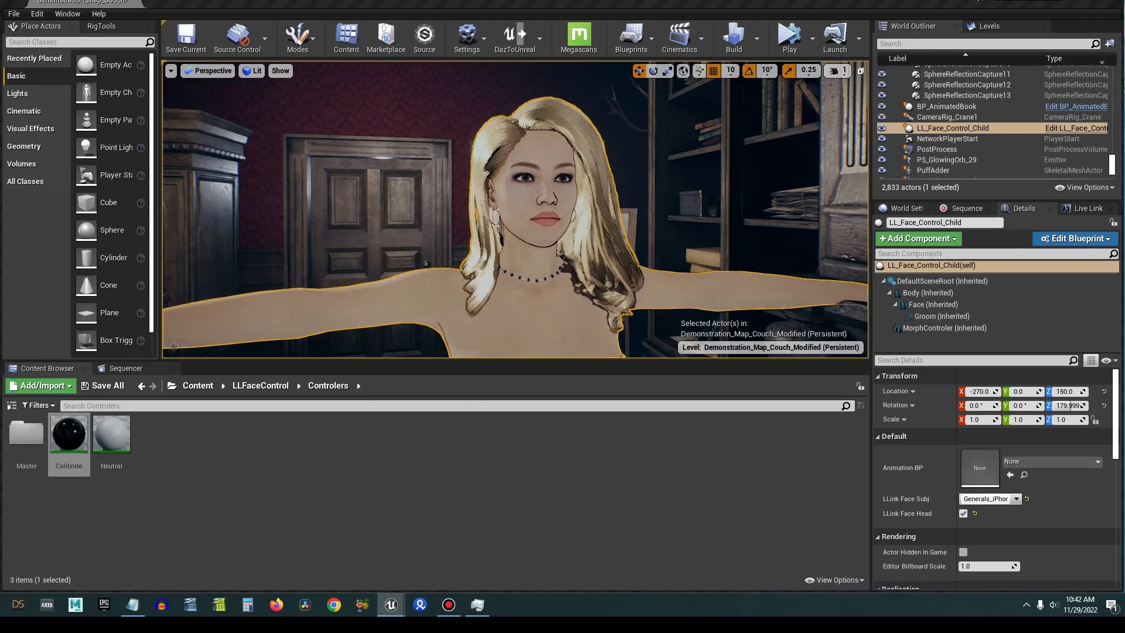
- Review the Calibrate material's jaw parameters and the Modify Curve connections in LL_Face_Control_AB's AnimGraph, and return to the level
double_click(69, 434)
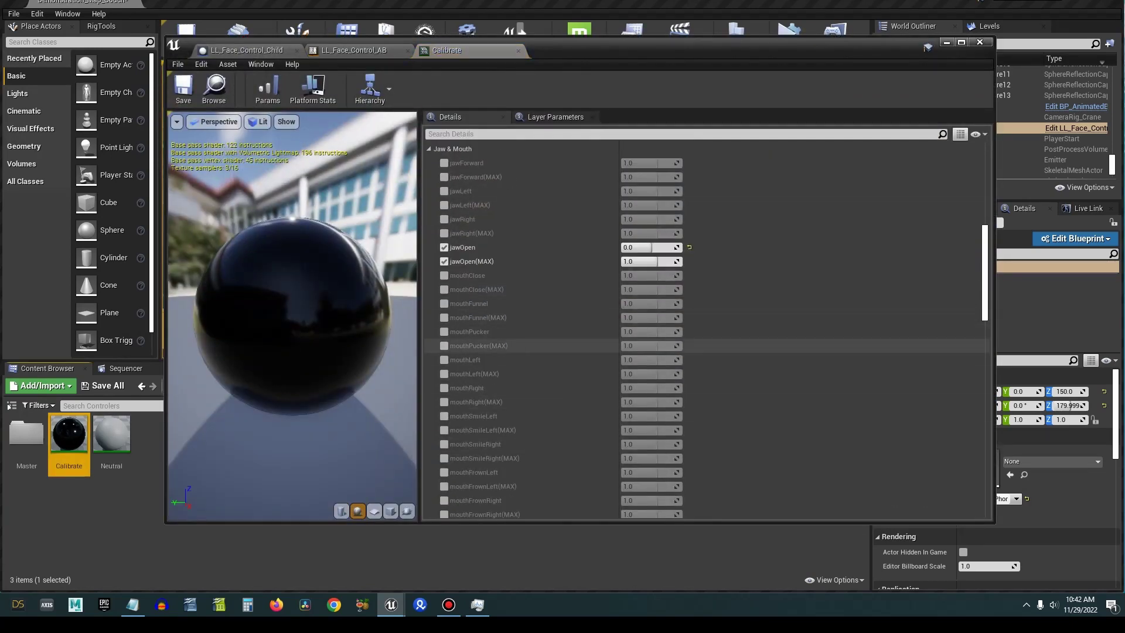
left_click(354, 51)
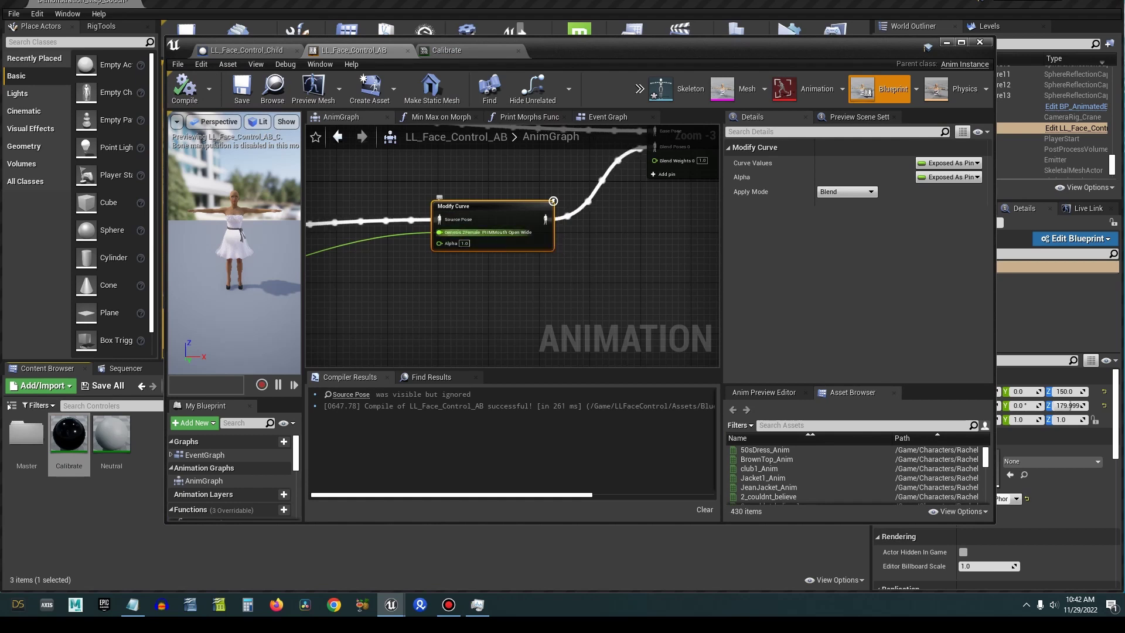
right_click_drag(426, 288, 518, 277)
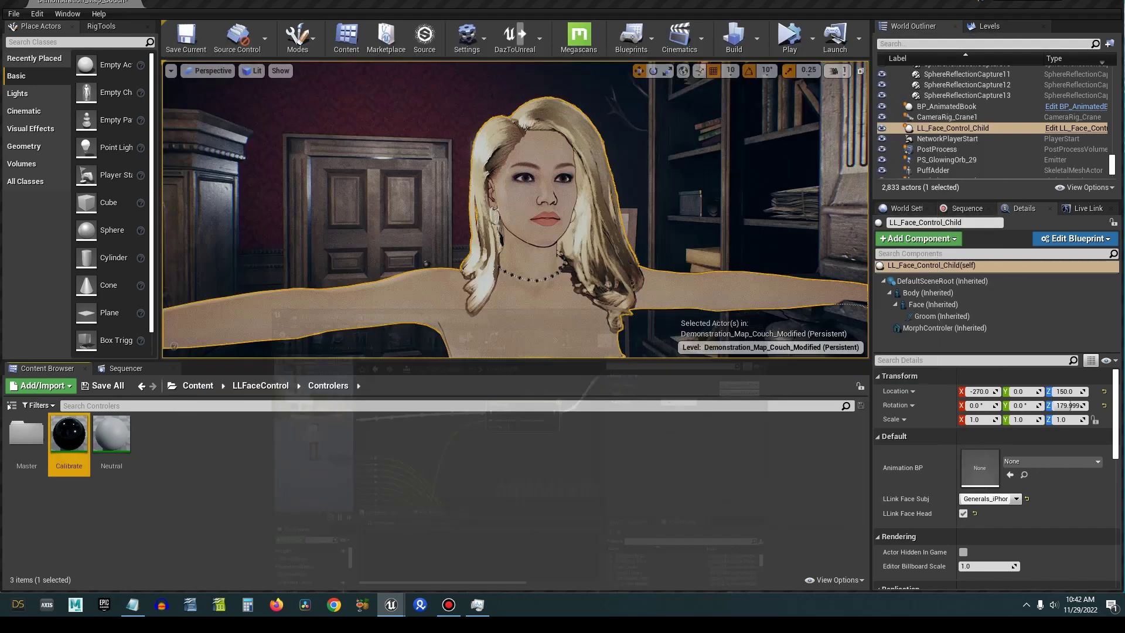
left_click(946, 42)
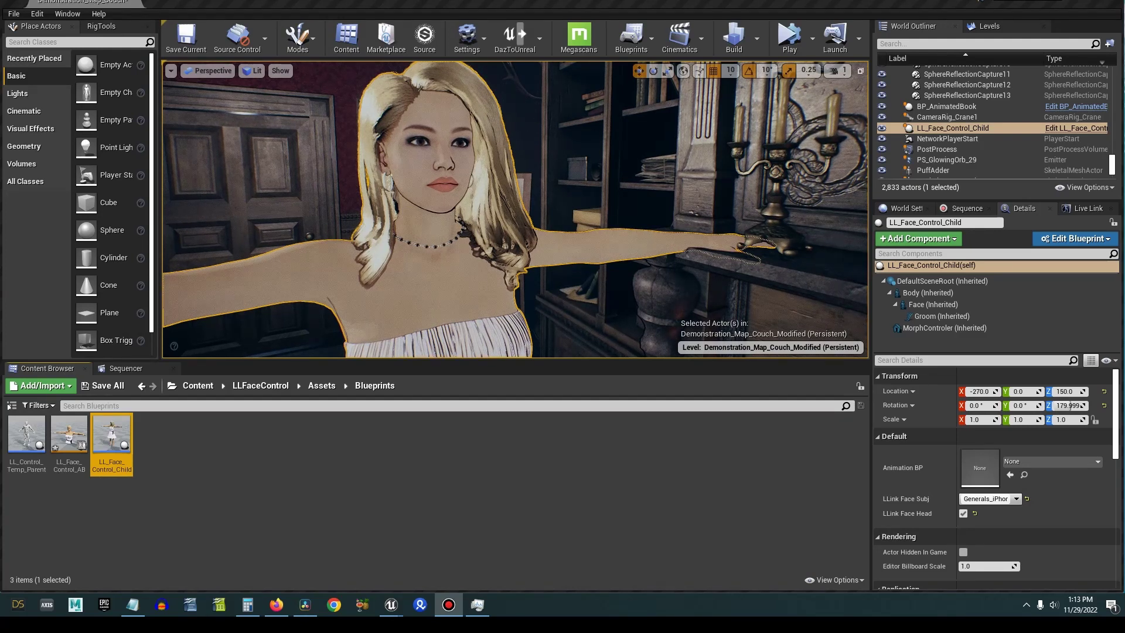
- Bring up the LL_Face_Control_AB blueprint window, enlarge it and reposition it to fit the screen
mouse_move(391, 605)
left_click(441, 558)
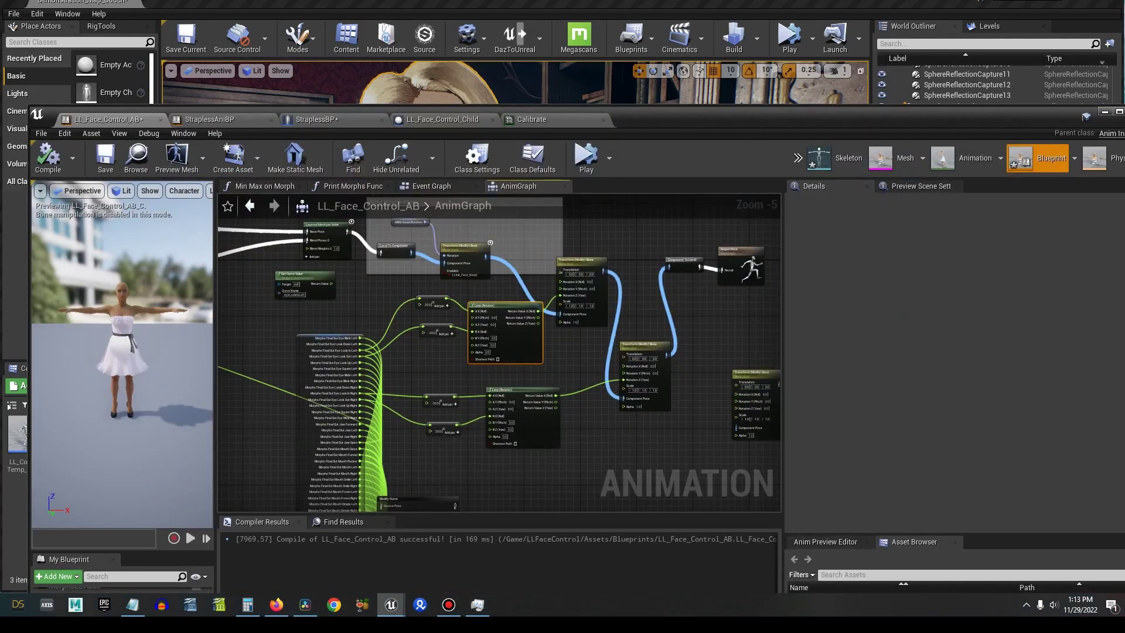
left_click_drag(850, 121, 802, 106)
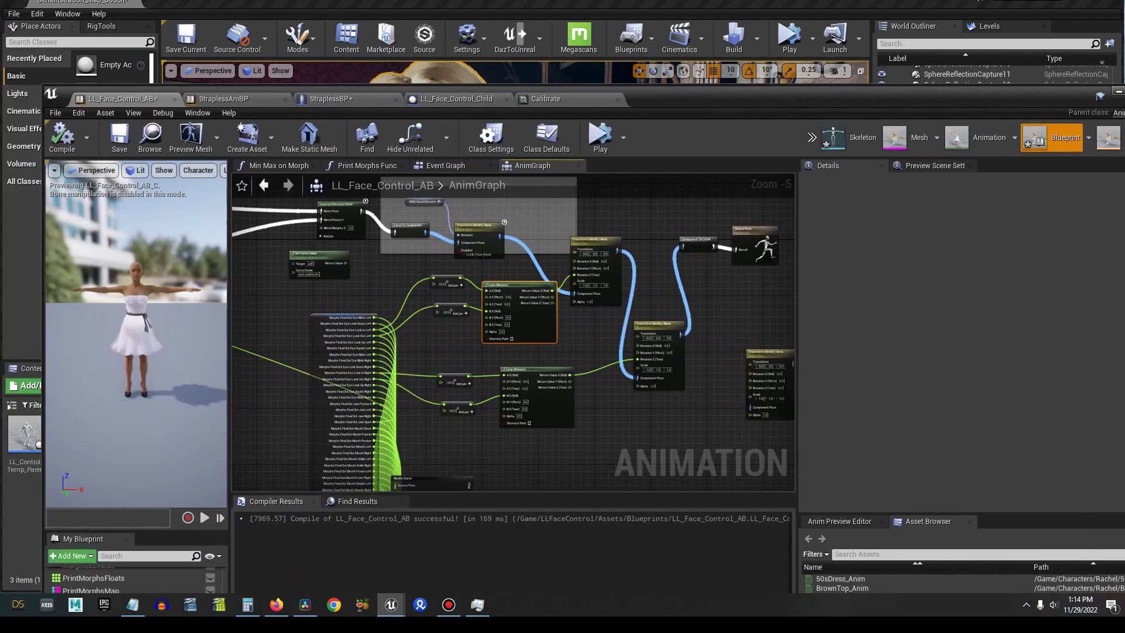
left_click_drag(369, 86, 369, 7)
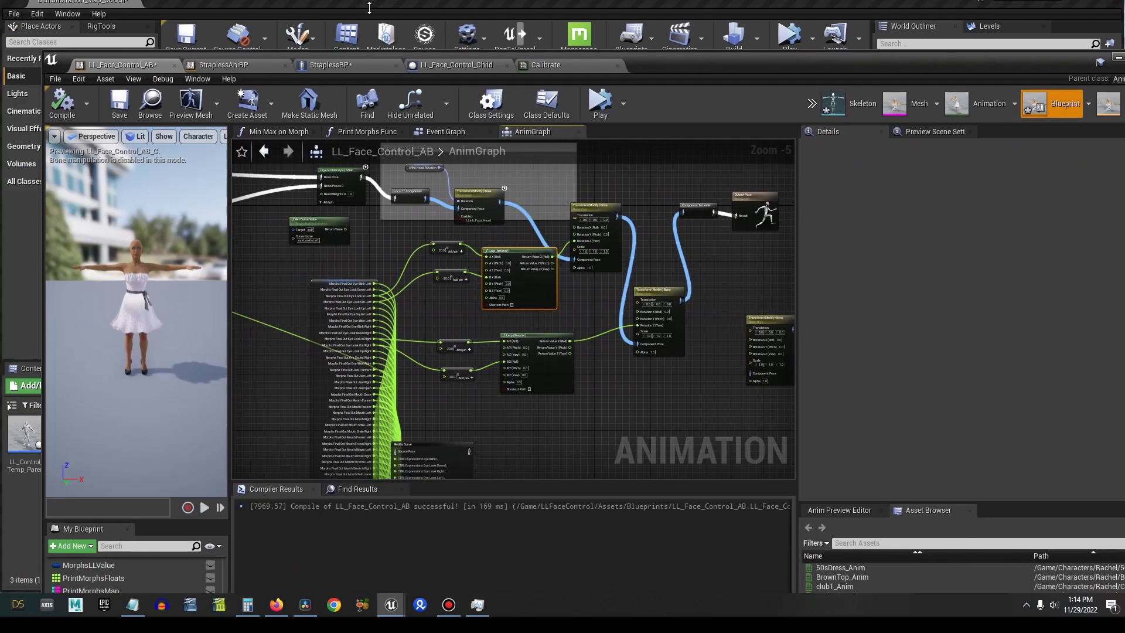
left_click_drag(646, 64, 613, 33)
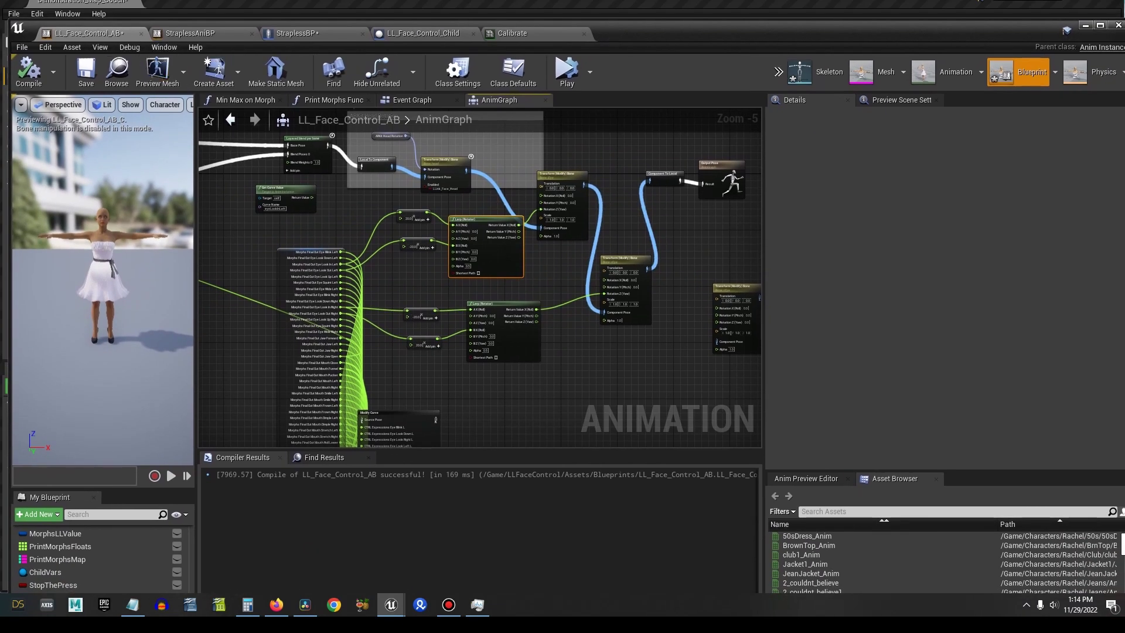
- Examine the AnimGraph's eye-control chain from the MorphsFinalOut node through the multiply and Lerp (Rotator) nodes to the Transform (Modify) Bone nodes
right_click_drag(664, 235, 531, 243)
scroll(531, 239, "up", 3)
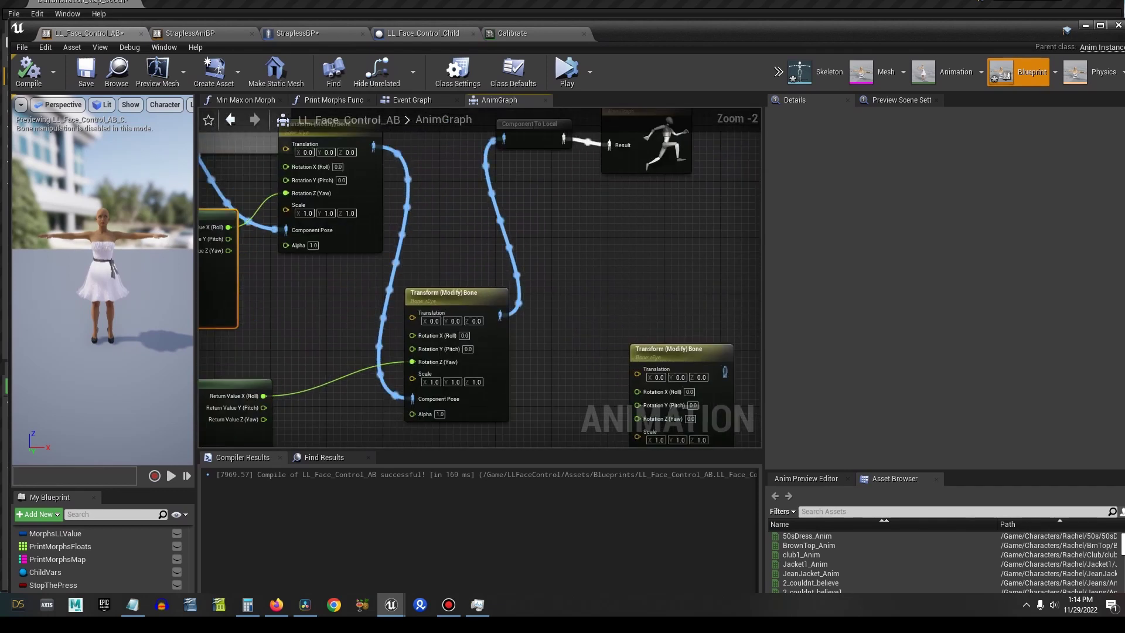
right_click_drag(207, 216, 529, 228)
scroll(362, 221, "down", 2)
right_click_drag(262, 238, 419, 231)
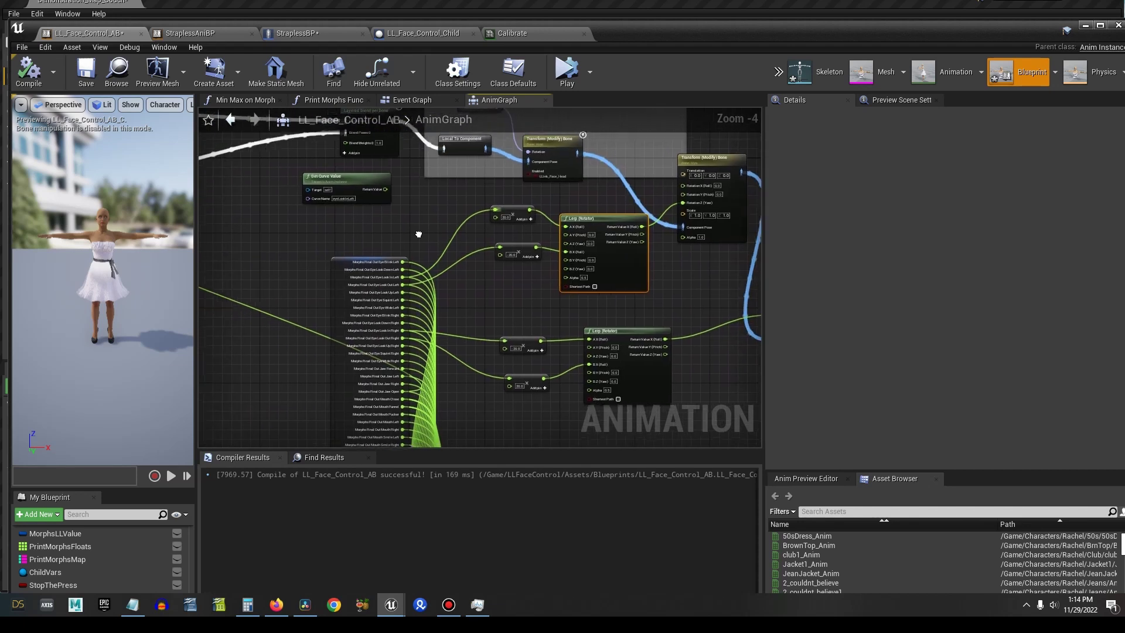
scroll(380, 242, "up", 3)
left_click(378, 290)
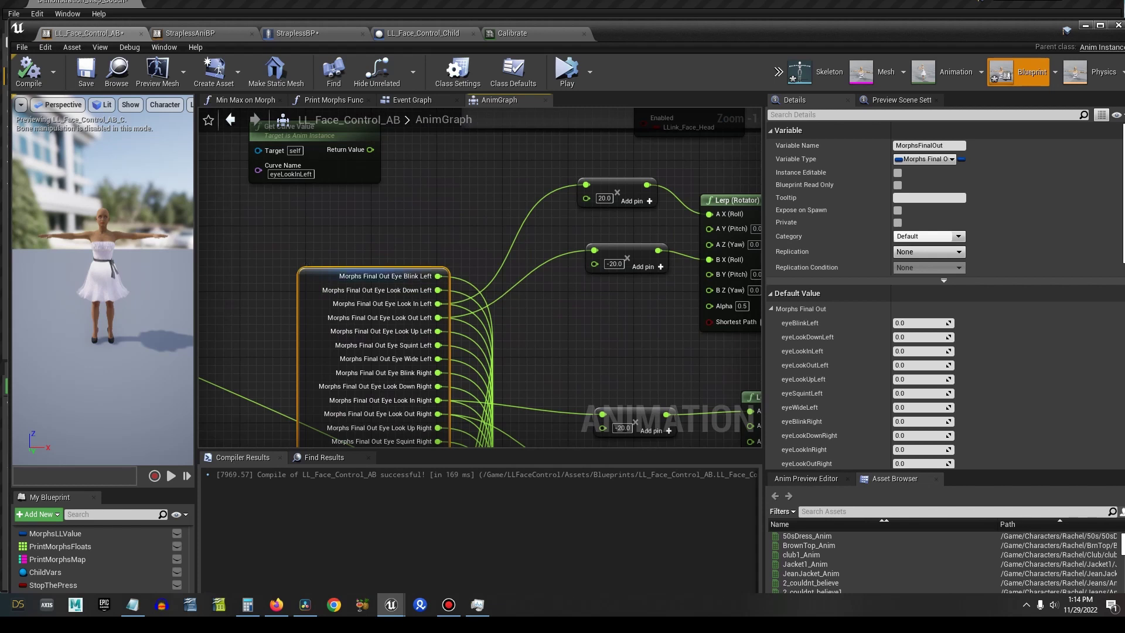
right_click_drag(634, 336, 396, 322)
right_click_drag(752, 285, 423, 268)
- Delete the unconnected Transform (Modify) Bone node beside the rEye bone node
right_click_drag(608, 260, 554, 193)
left_click_drag(555, 194, 720, 340)
key("Delete")
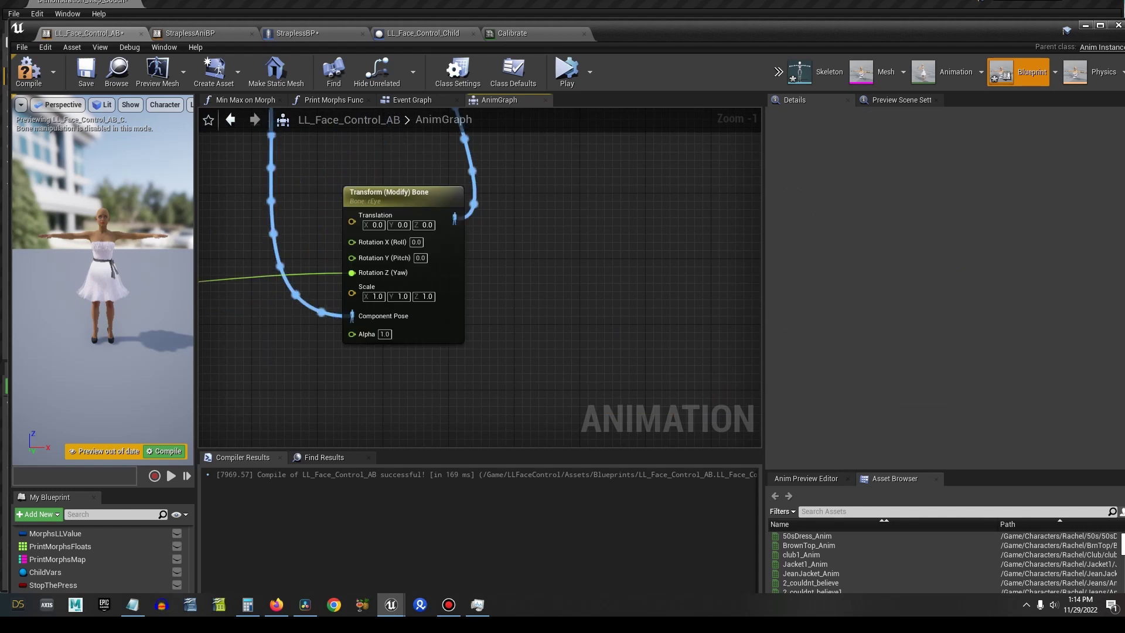
- Add a new Transform (Modify) Bone node to the AnimGraph beside the rEye bone node
right_click_drag(410, 264, 530, 290)
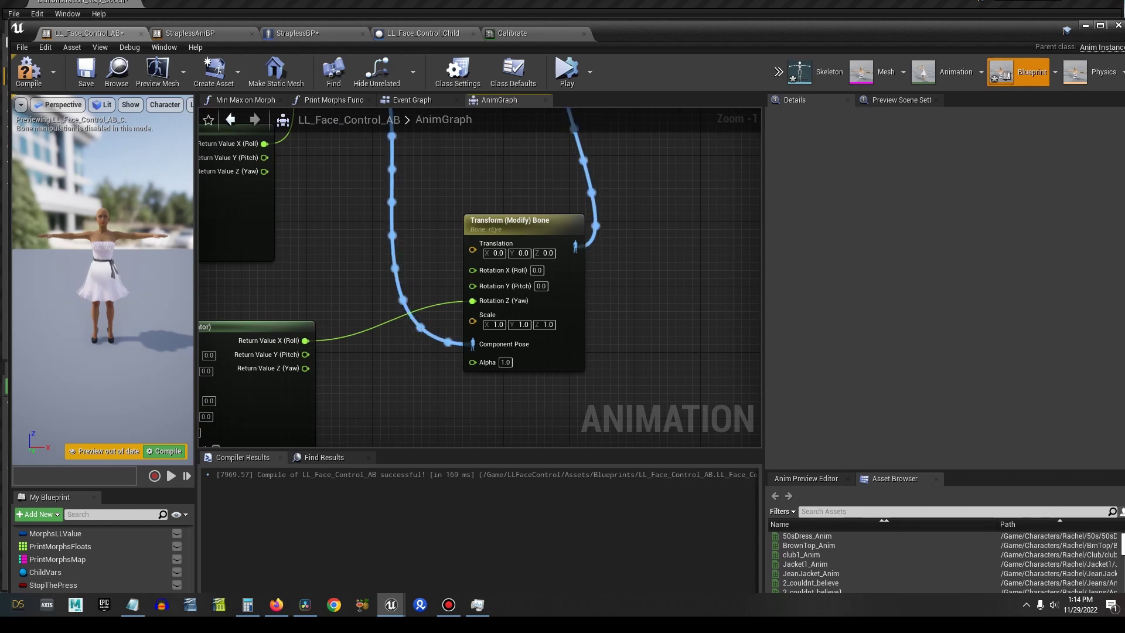
right_click_drag(633, 317, 610, 267)
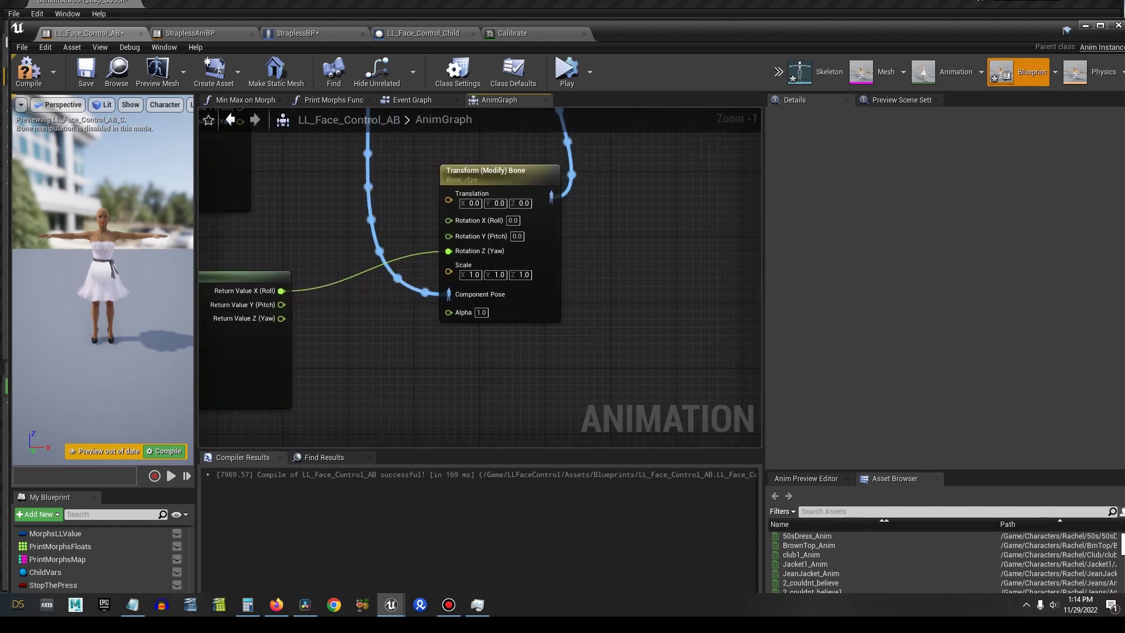
right_click(607, 267)
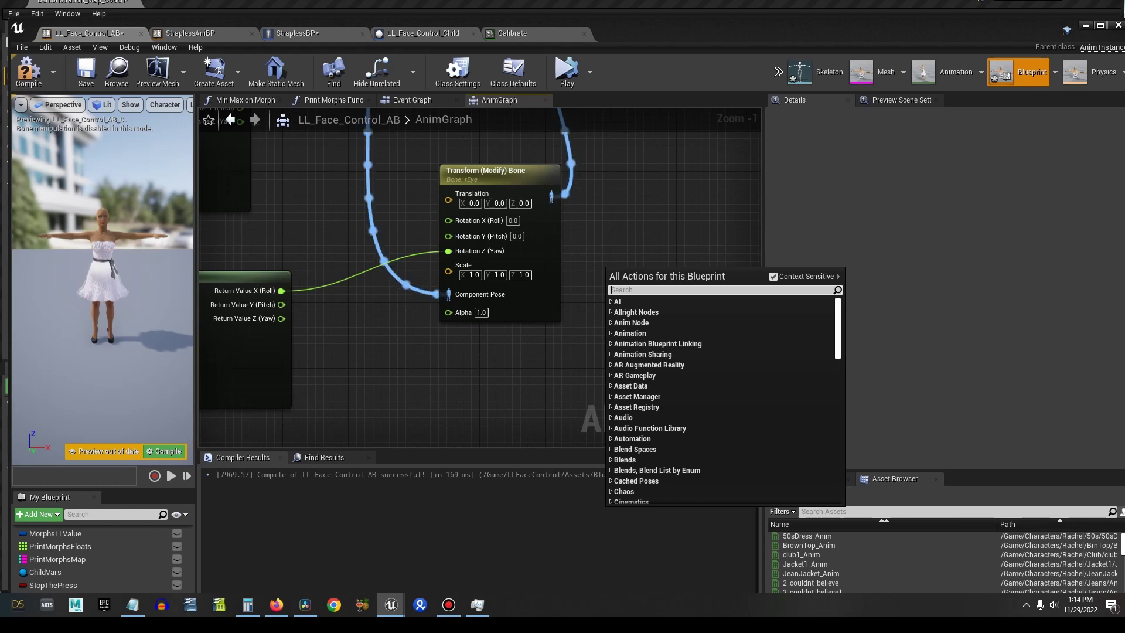
type("tran")
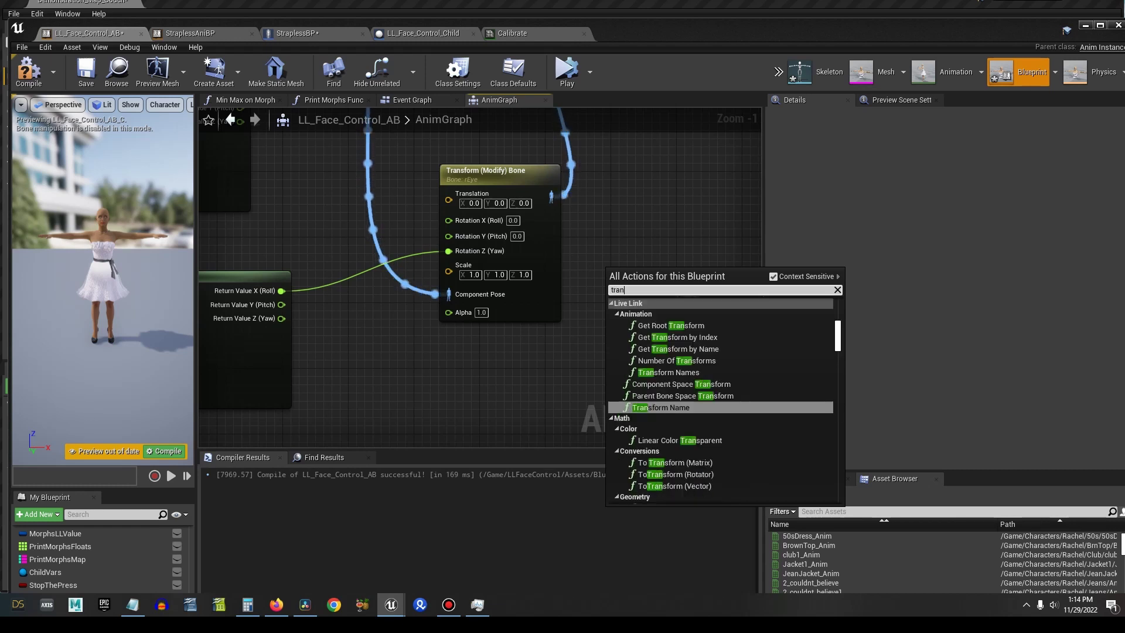
type("sform modi")
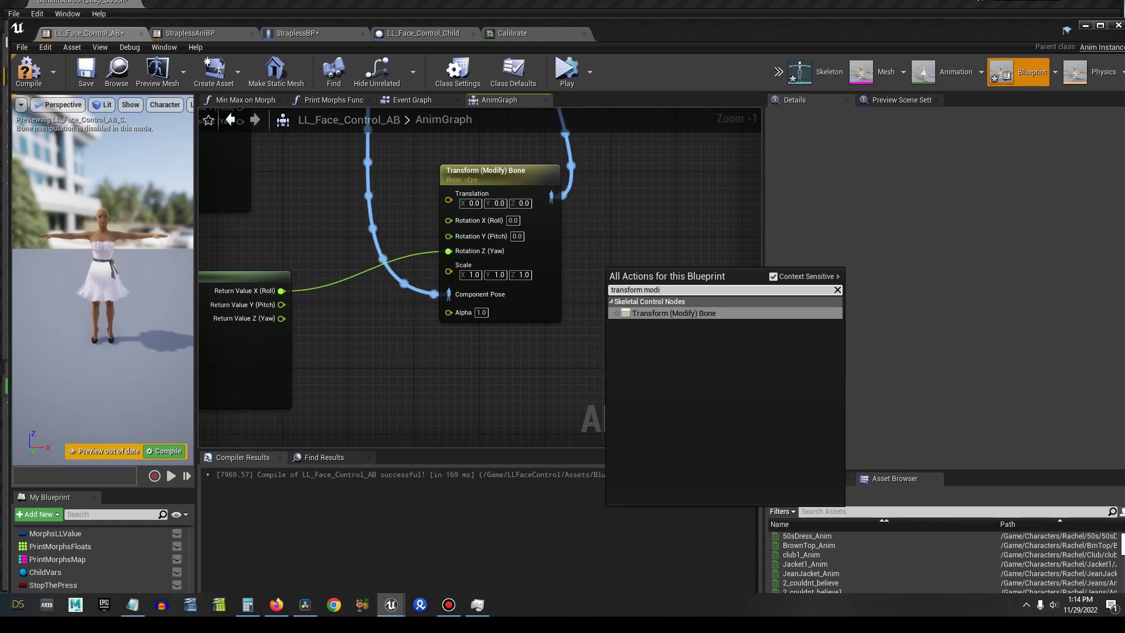
key("Return")
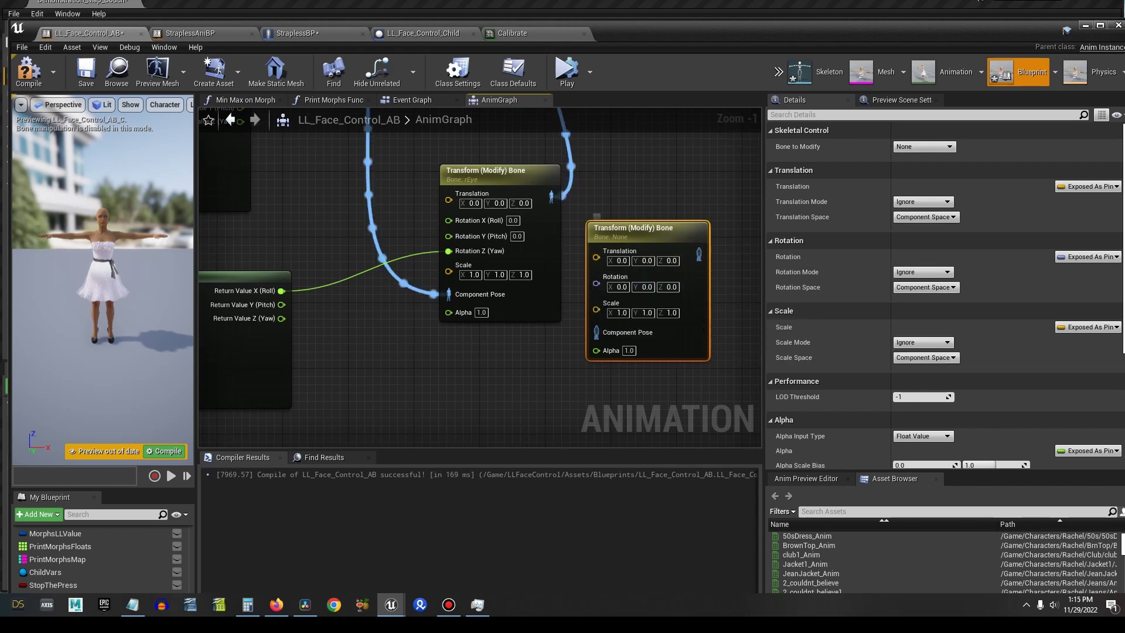
- Split the new Transform (Modify) Bone node's Rotation pin into Roll, Pitch and Yaw, and shift the node slightly down
right_click(596, 283)
left_click(638, 313)
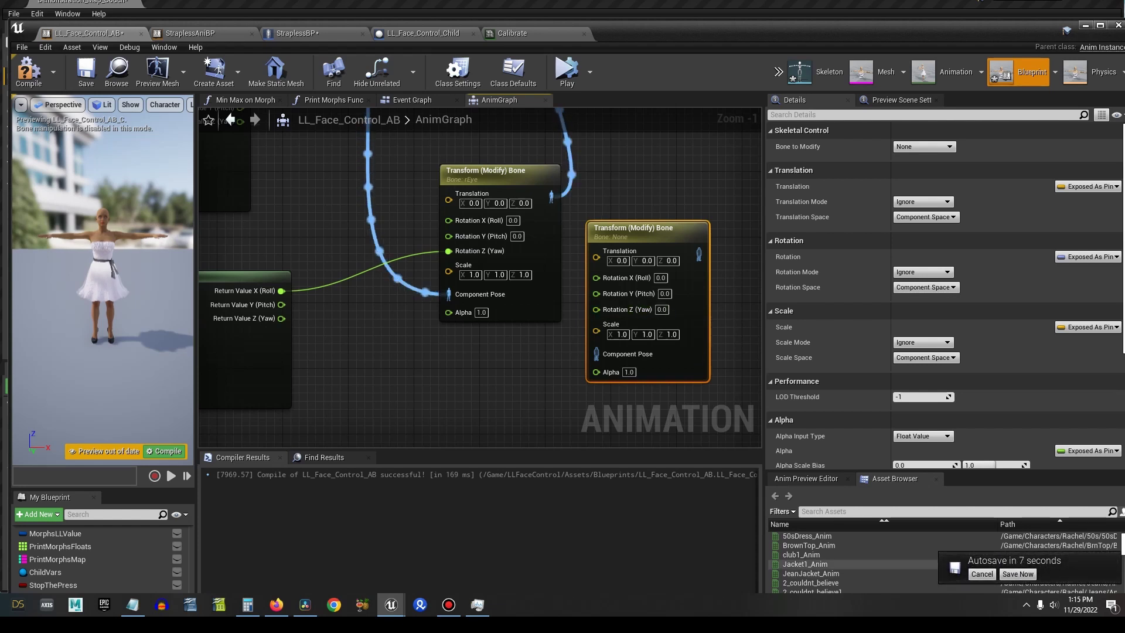
left_click_drag(652, 235, 652, 243)
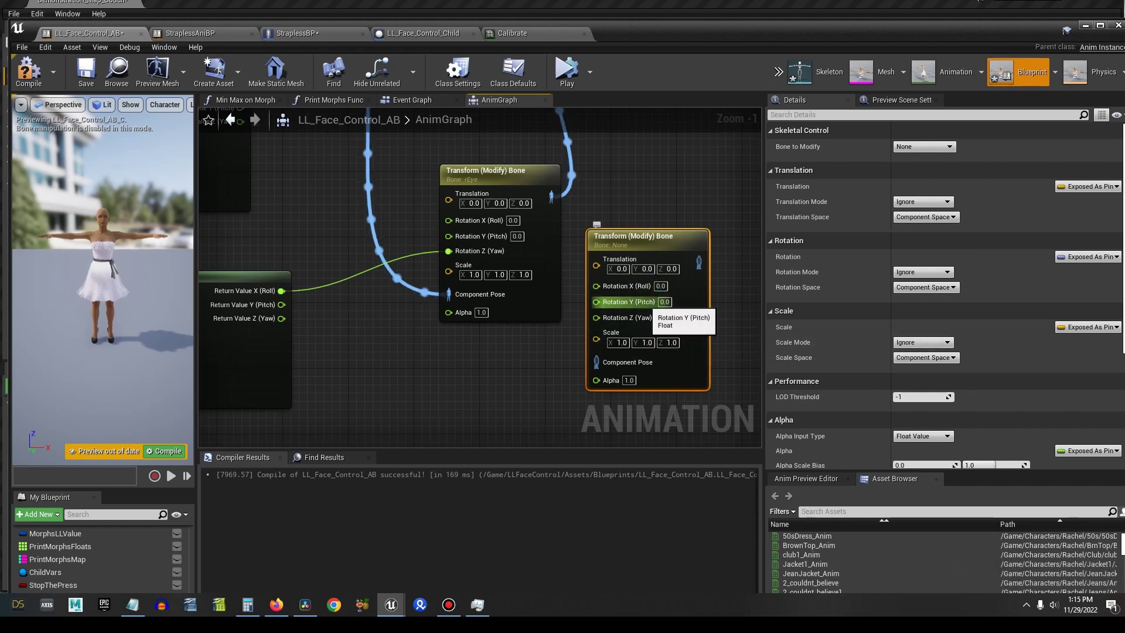
right_click_drag(597, 302, 639, 285)
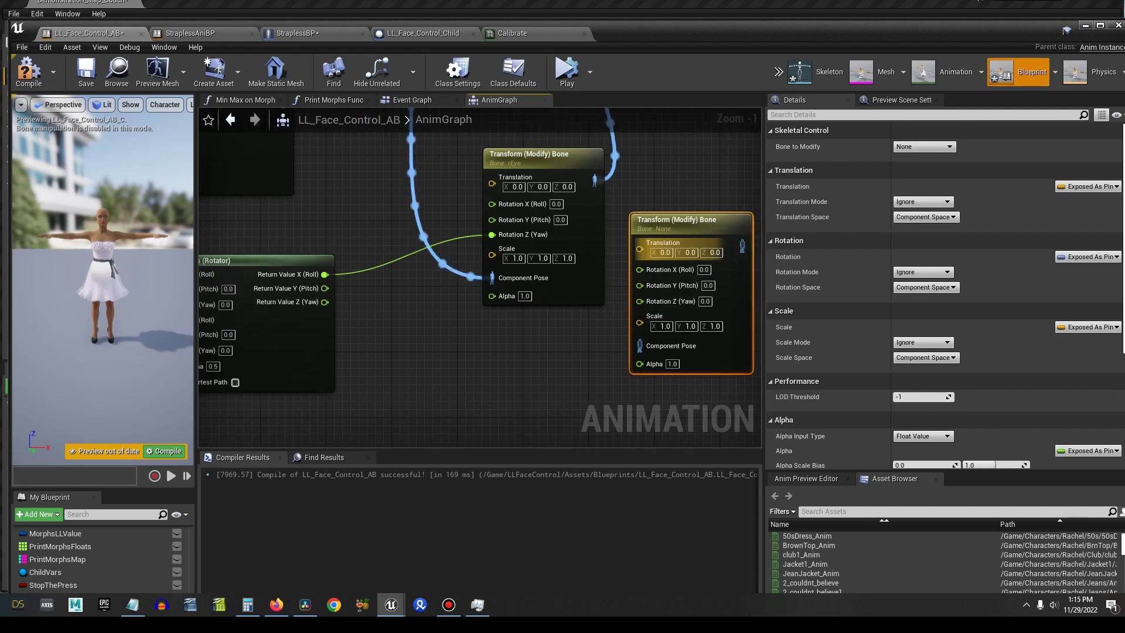
- Set the new Transform (Modify) Bone node's Bone to Modify to rEye
left_click(719, 224)
right_click_drag(738, 173, 605, 193)
left_click(904, 147)
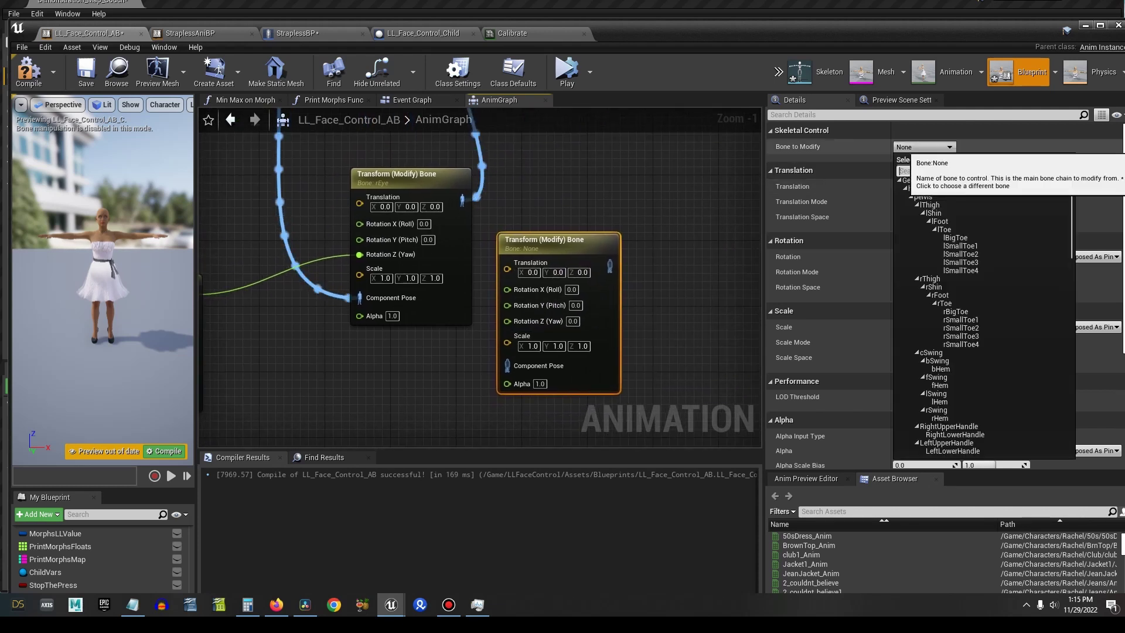
type("ri")
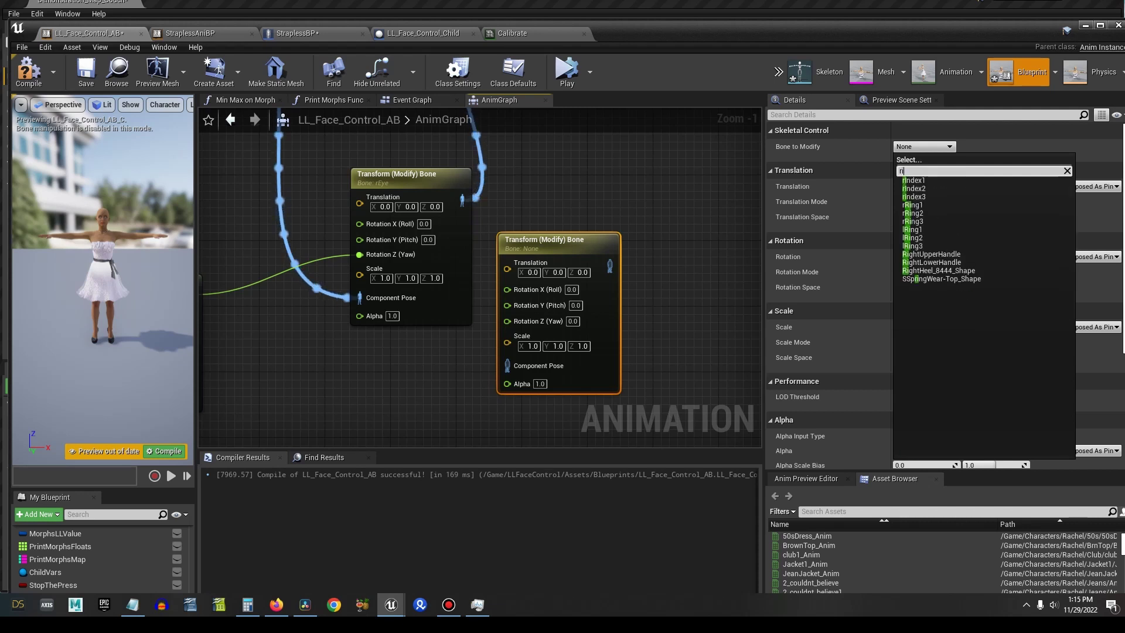
key("BackSpace")
type("eye")
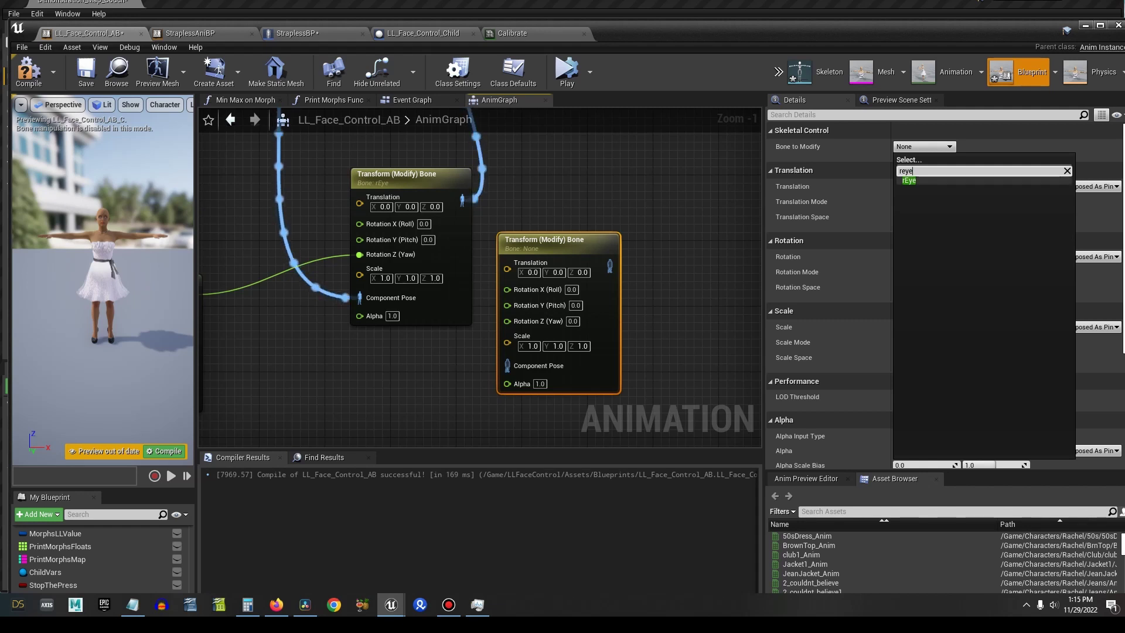
left_click(909, 181)
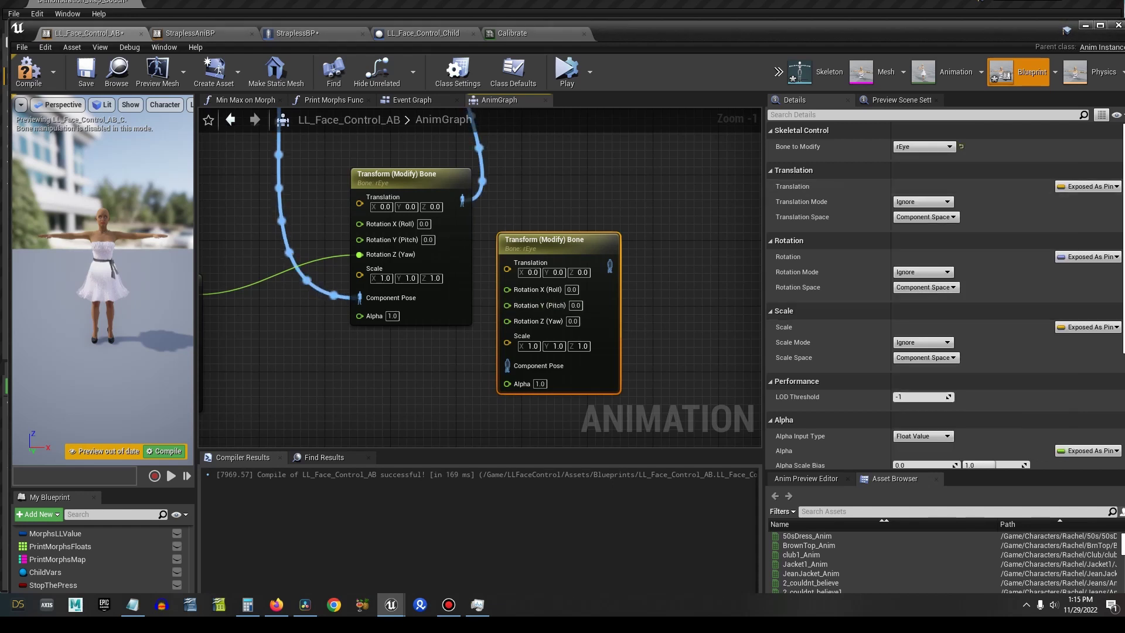
- Try Replace Existing as the new node's Rotation Mode, and settle on Add to Existing
left_click(922, 272)
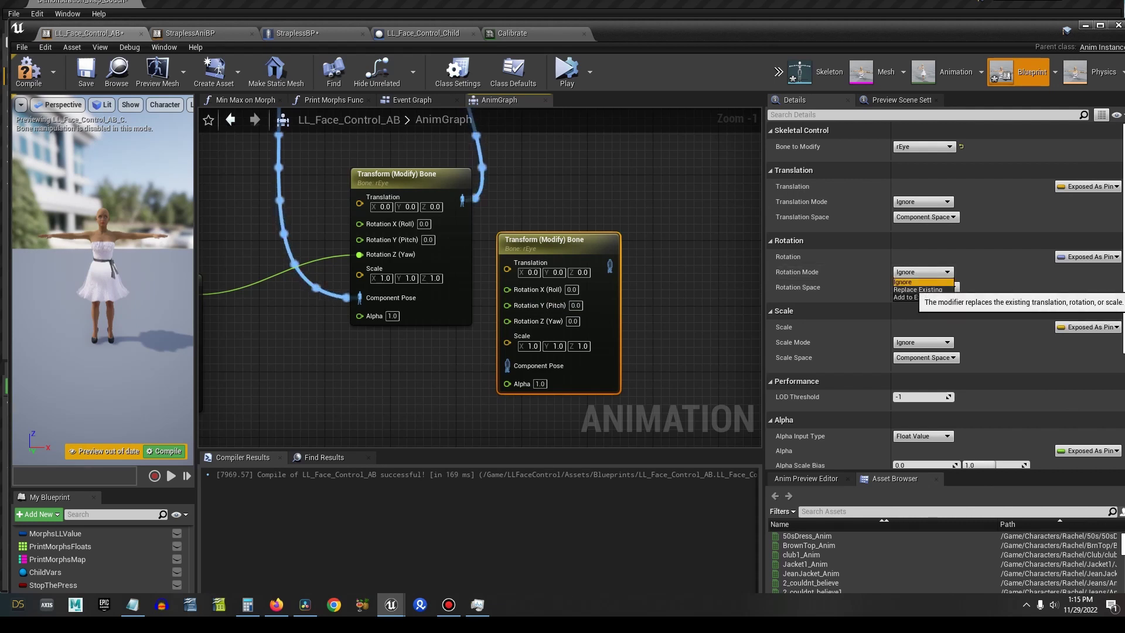
left_click(917, 289)
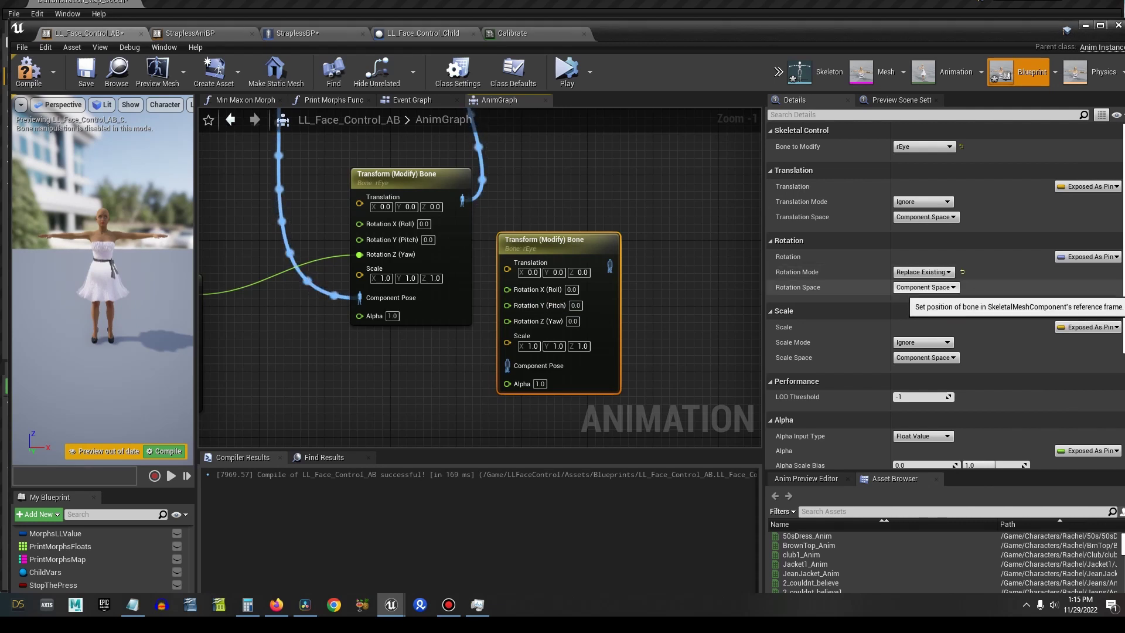
left_click(922, 272)
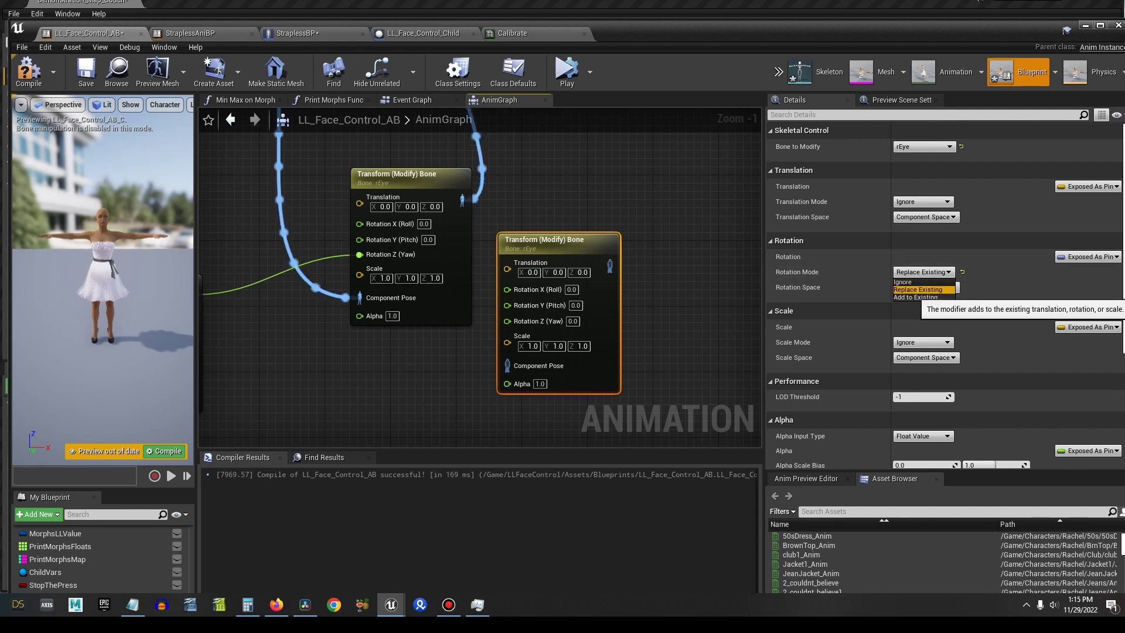
left_click(917, 297)
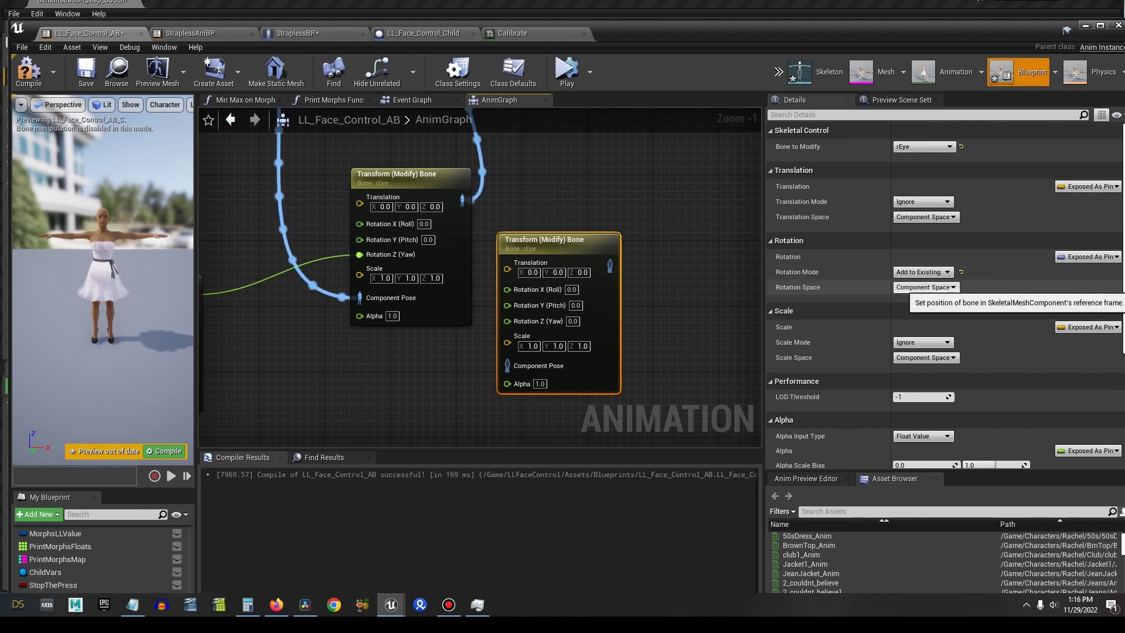
- Delete the unconnected duplicate Transform (Modify) Bone node for rEye from the AnimGraph
right_click_drag(633, 302, 683, 292)
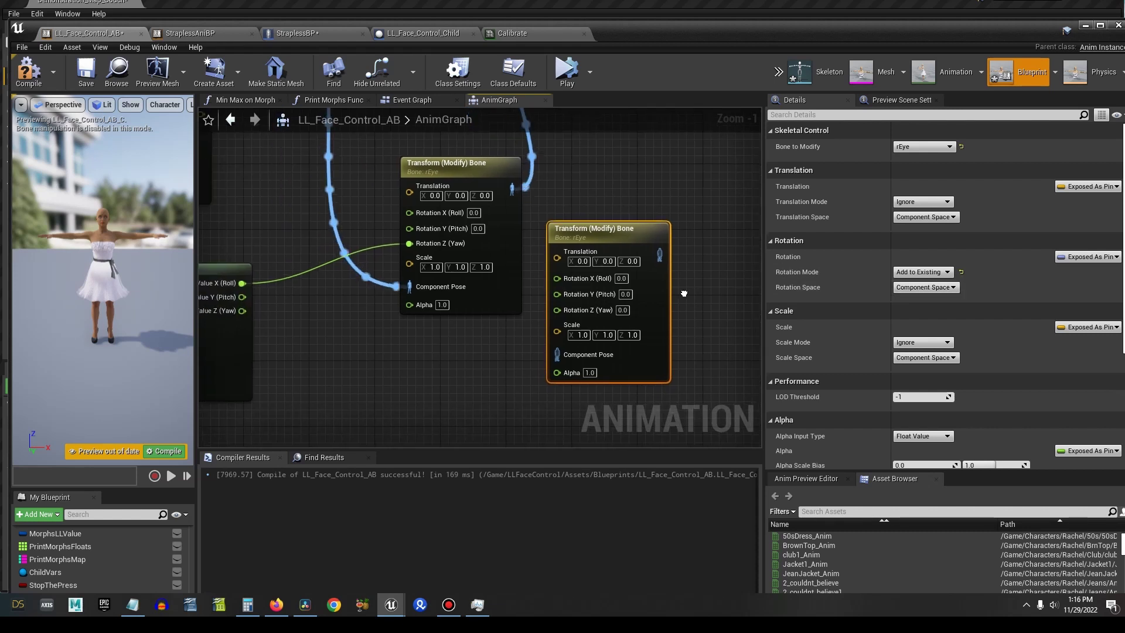
scroll(607, 236, "down", 4)
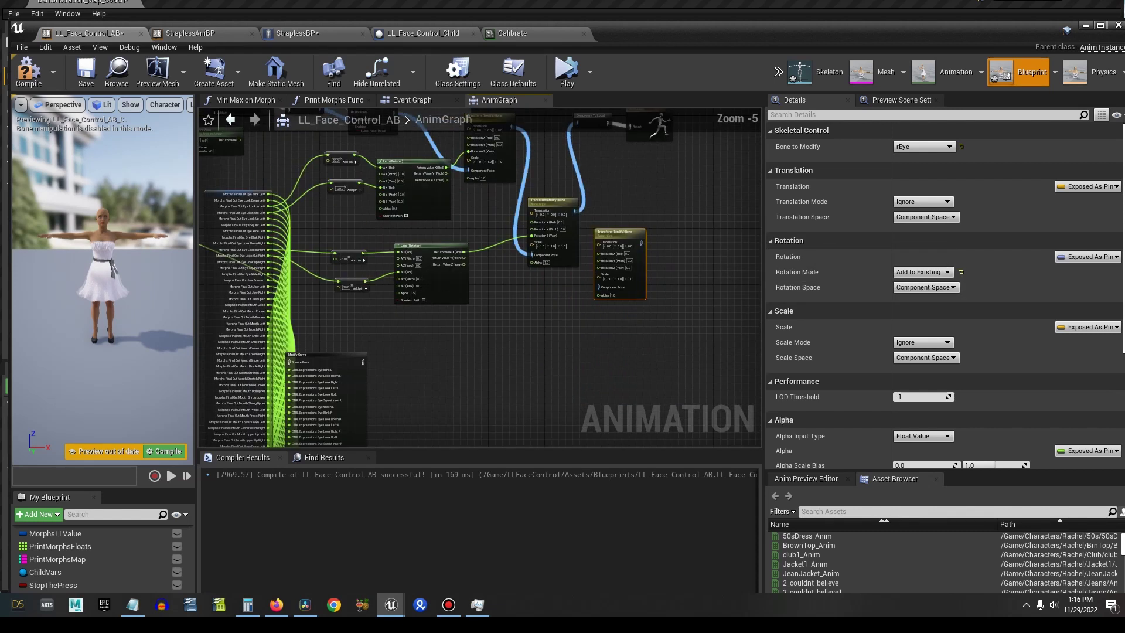
scroll(607, 236, "up", 1)
scroll(607, 236, "up", 1)
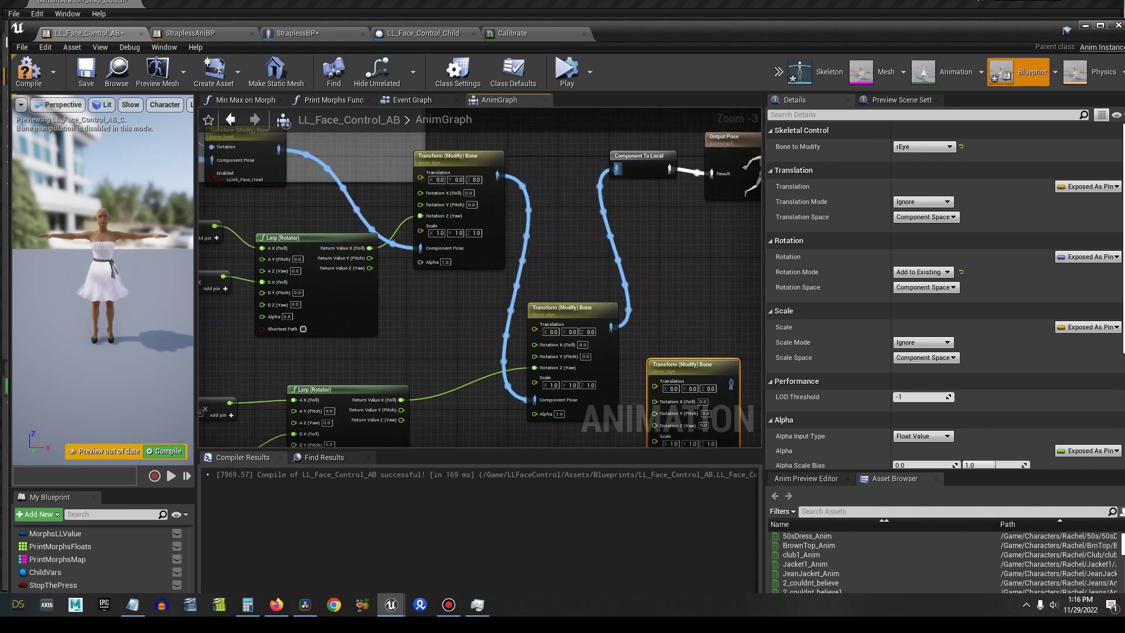
right_click_drag(314, 172, 356, 181)
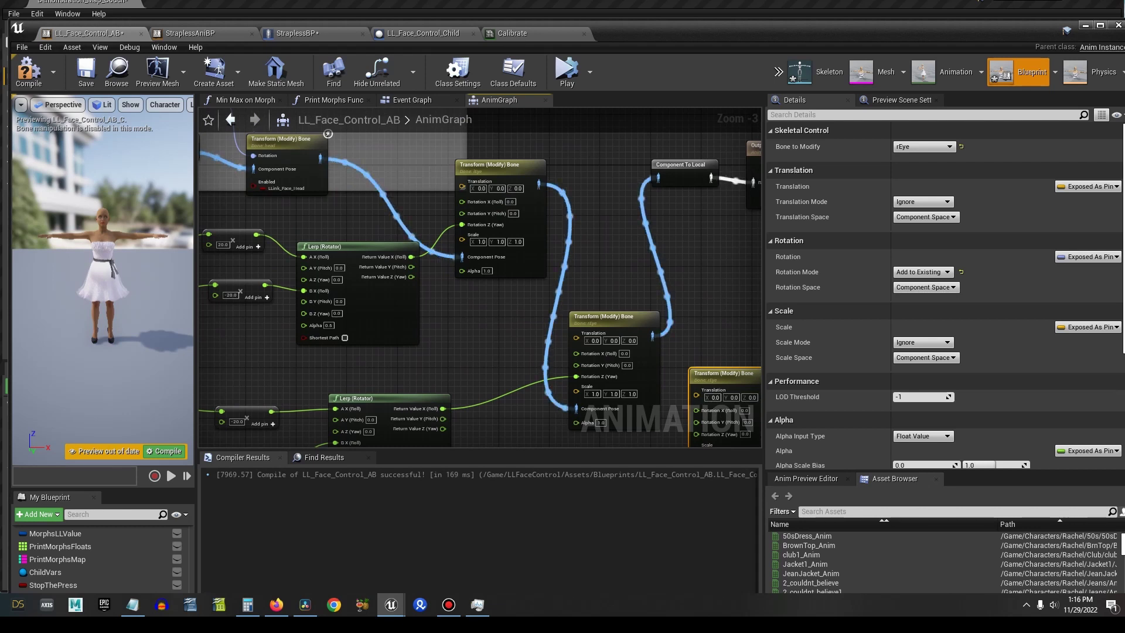
right_click_drag(733, 346, 617, 264)
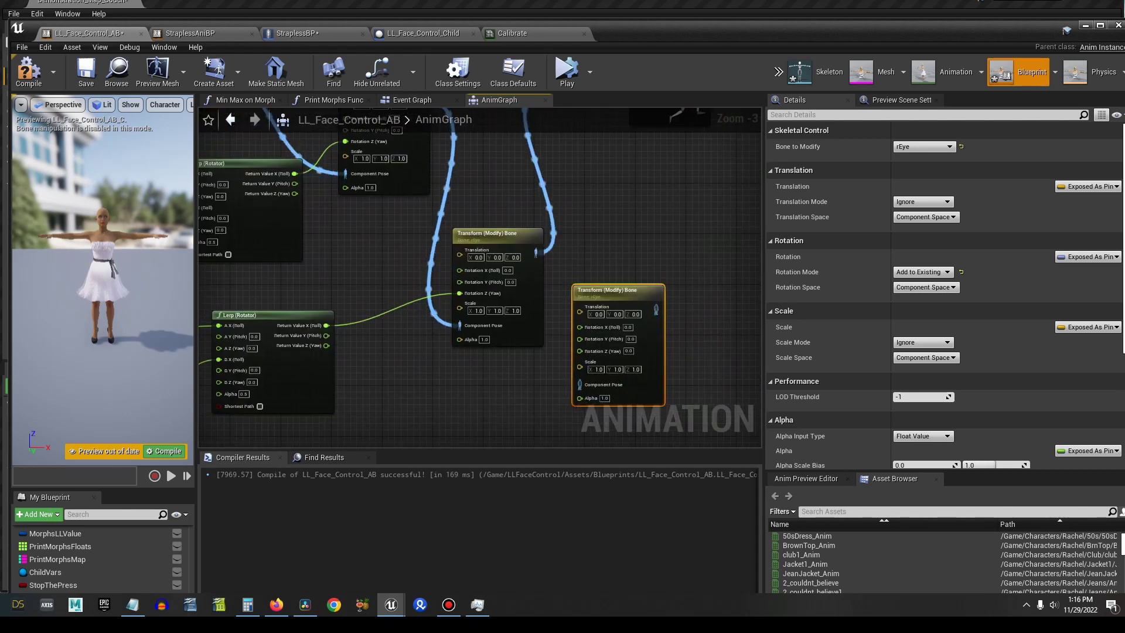
key("Delete")
- Examine how the MorphsFinalOut node's left and right eye-look outputs feed the multiply and Lerp (Rotator) nodes
right_click_drag(544, 350, 690, 351)
right_click_drag(439, 297, 578, 279)
right_click_drag(366, 235, 479, 261)
left_click_drag(298, 239, 315, 233)
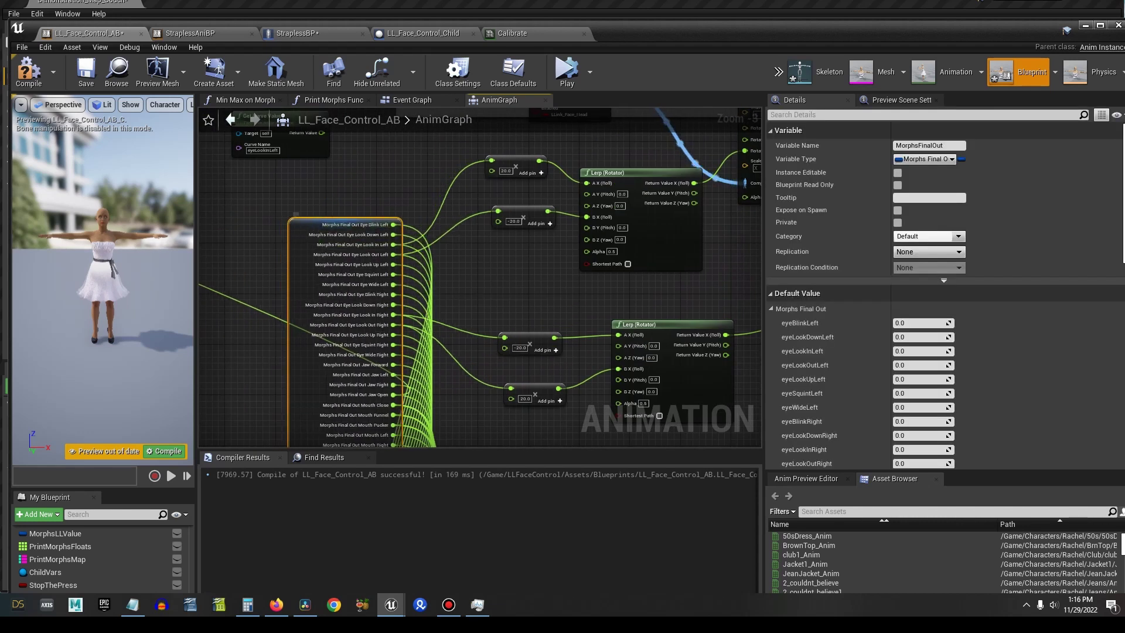
scroll(404, 278, "up", 2)
right_click_drag(510, 329, 482, 361)
scroll(486, 279, "down", 2)
scroll(472, 322, "up", 2)
right_click_drag(472, 322, 483, 333)
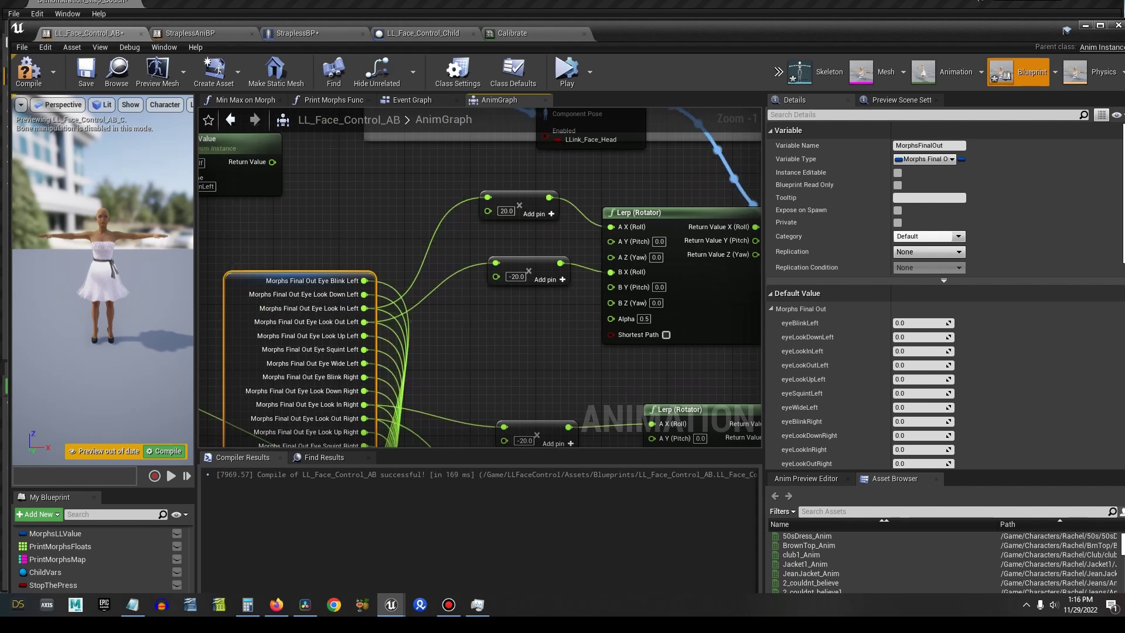
right_click_drag(525, 329, 499, 329)
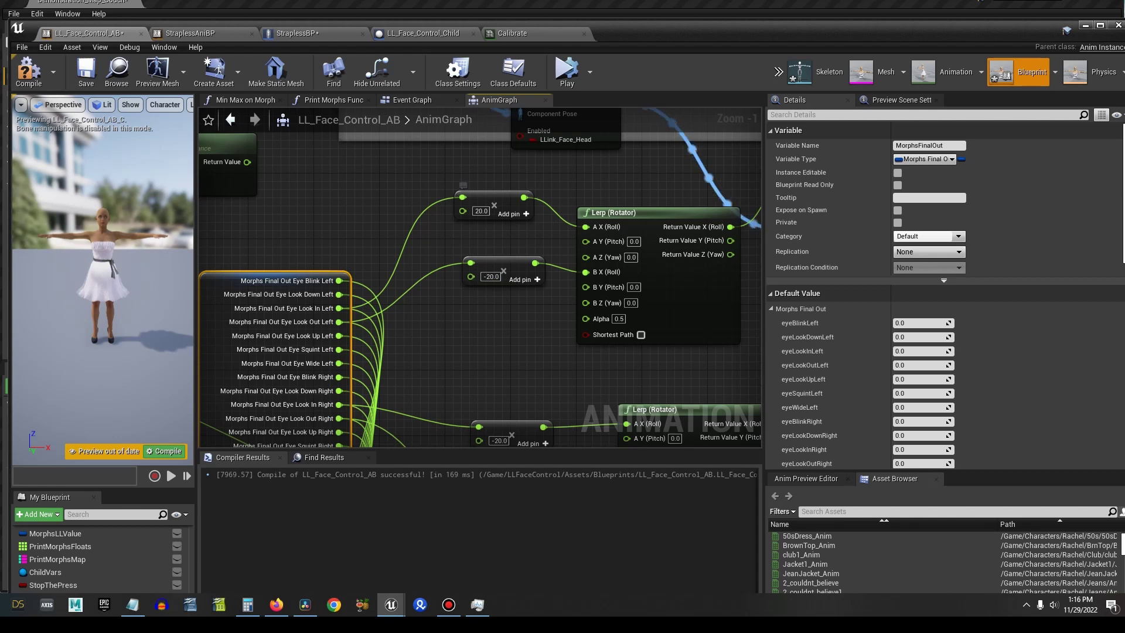
right_click_drag(695, 227, 586, 223)
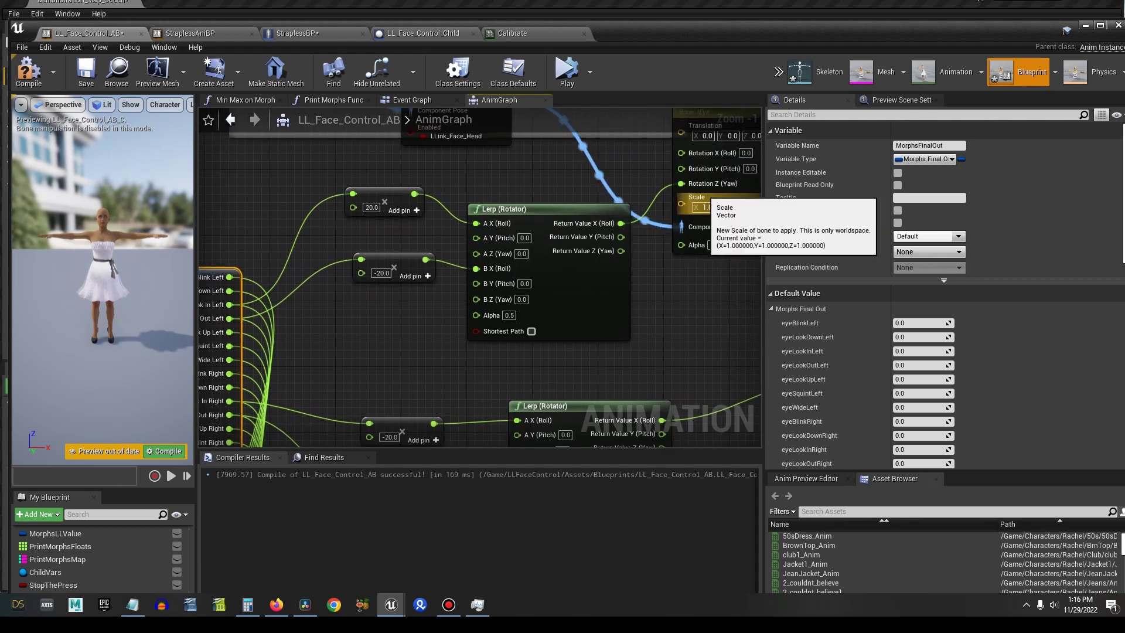
right_click_drag(377, 259, 458, 267)
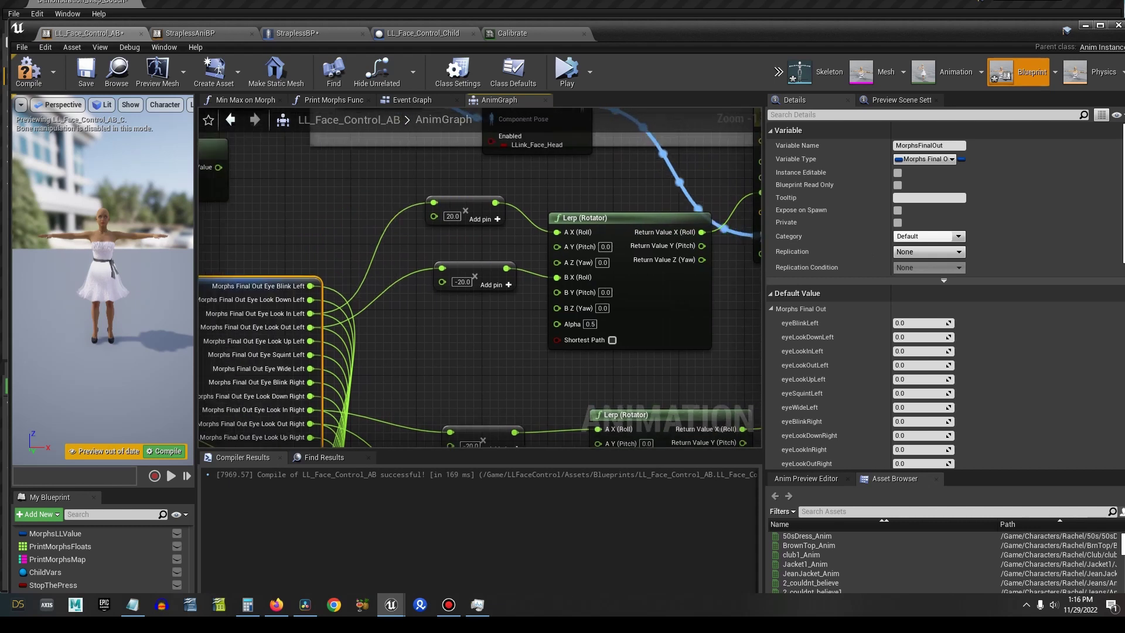
right_click_drag(435, 311, 414, 316)
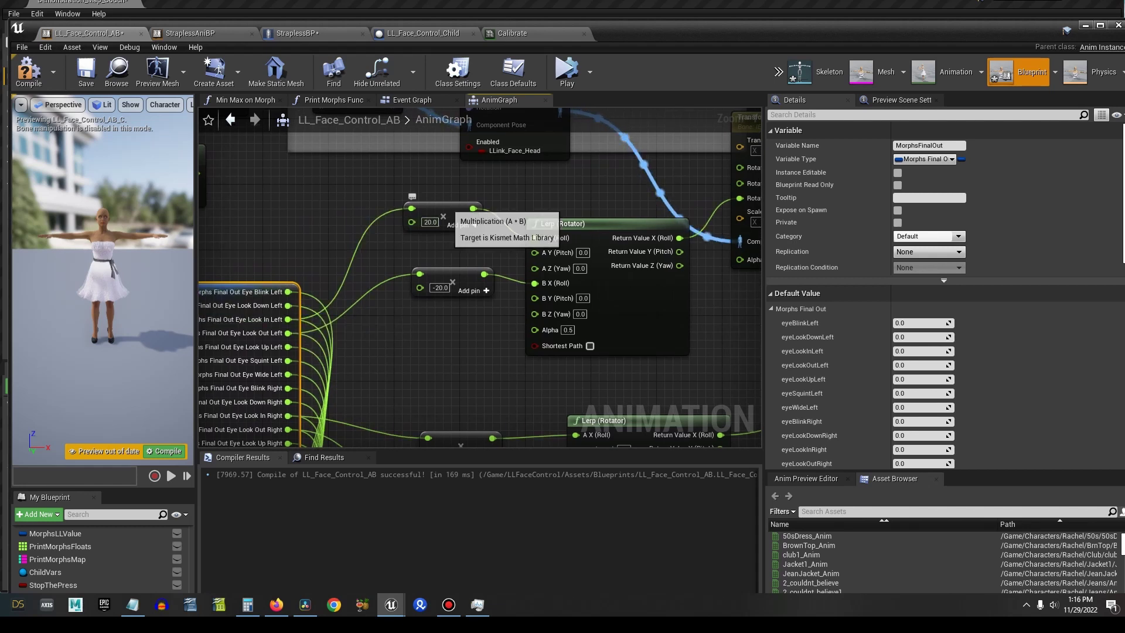
- Inspect the left eye's multiply and Lerp (Rotator) nodes and the settings of the lEye Transform (Modify) Bone node
left_click(451, 214)
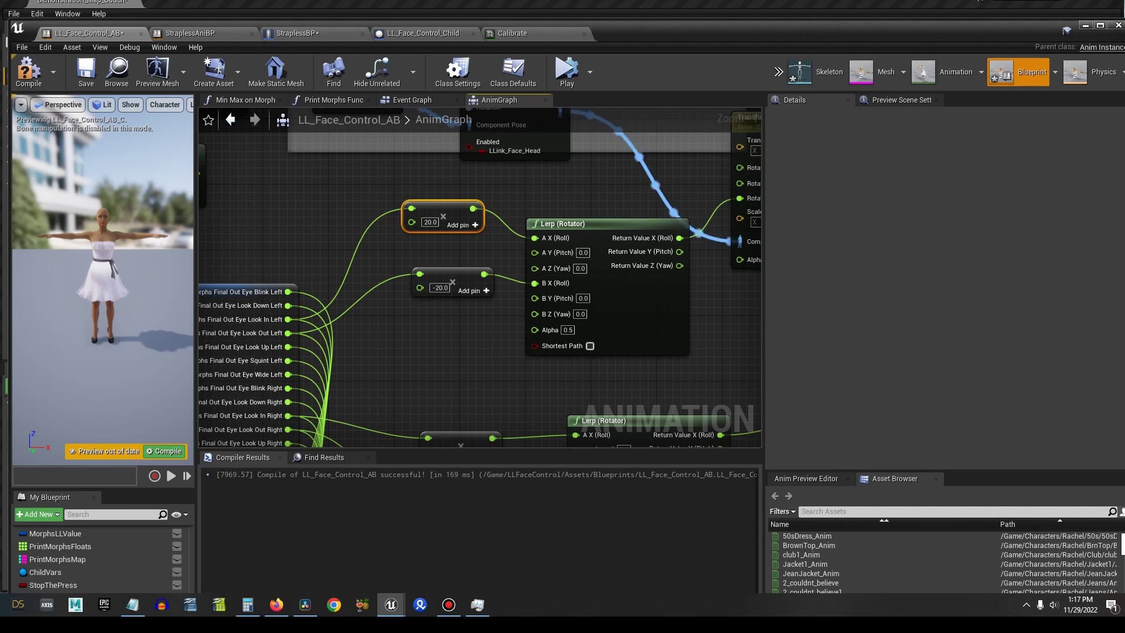
left_click_drag(434, 186, 444, 275)
left_click(445, 249)
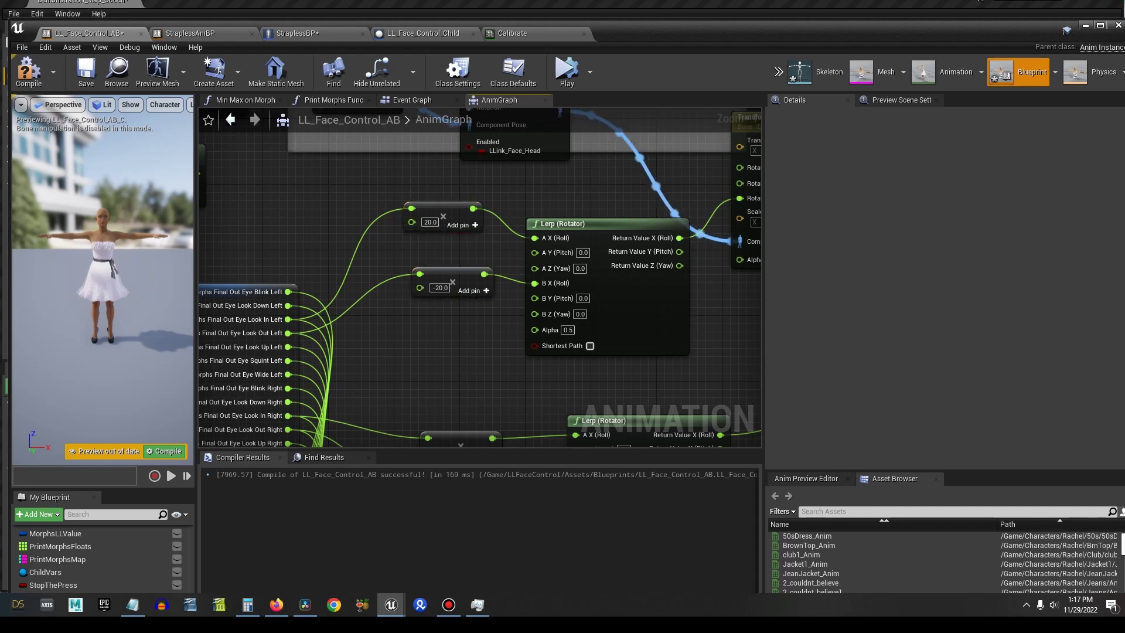
right_click_drag(440, 346, 361, 349)
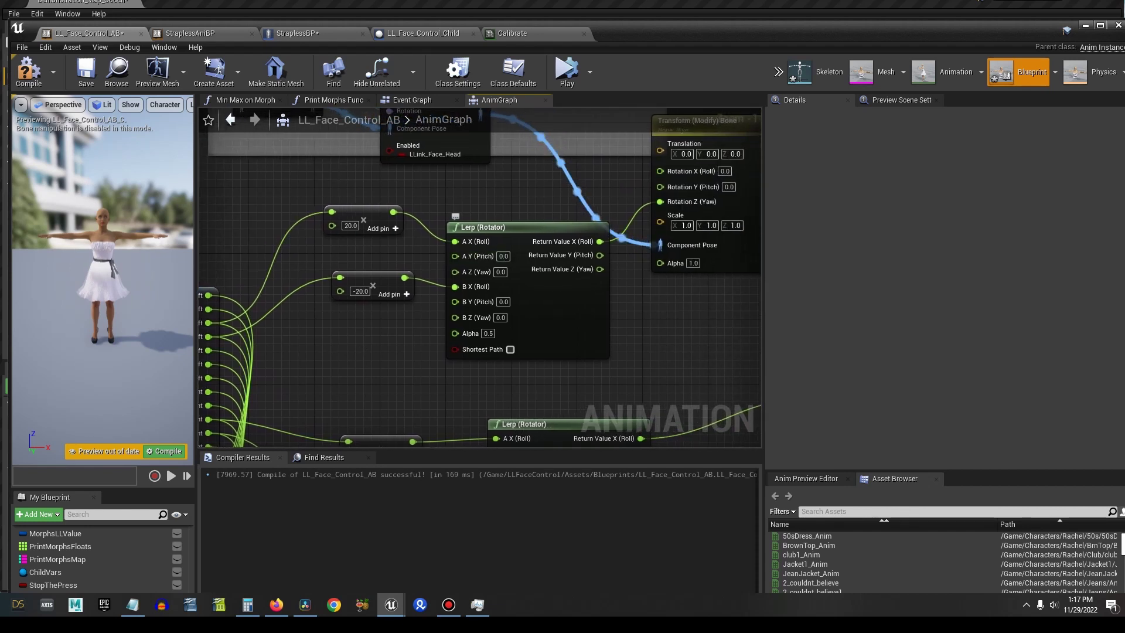
right_click_drag(284, 355, 239, 365)
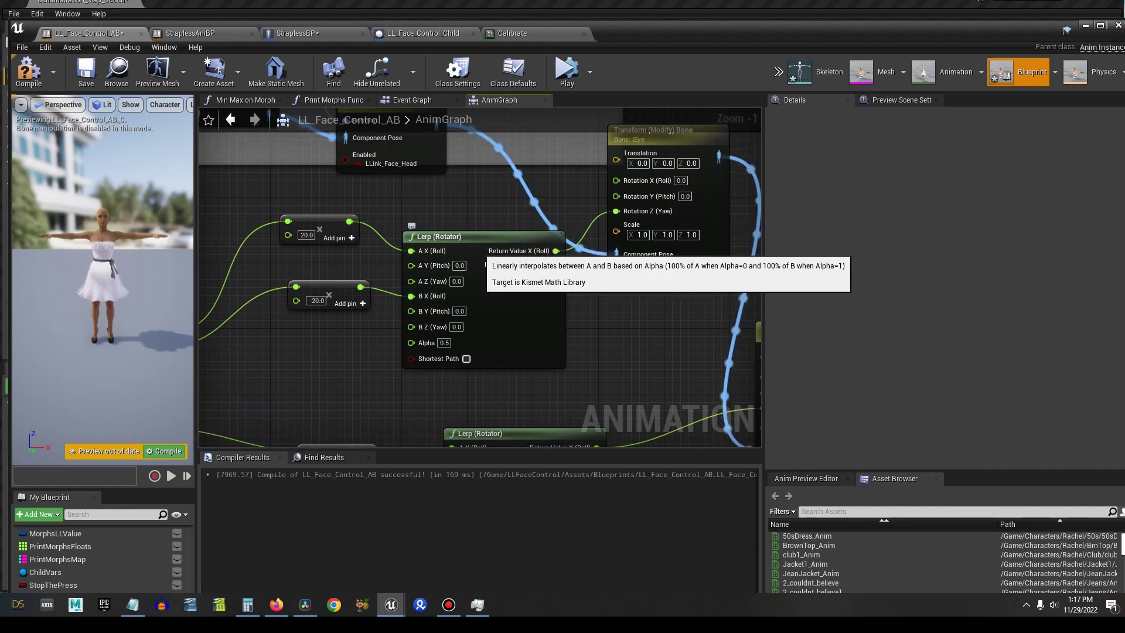
left_click(485, 251)
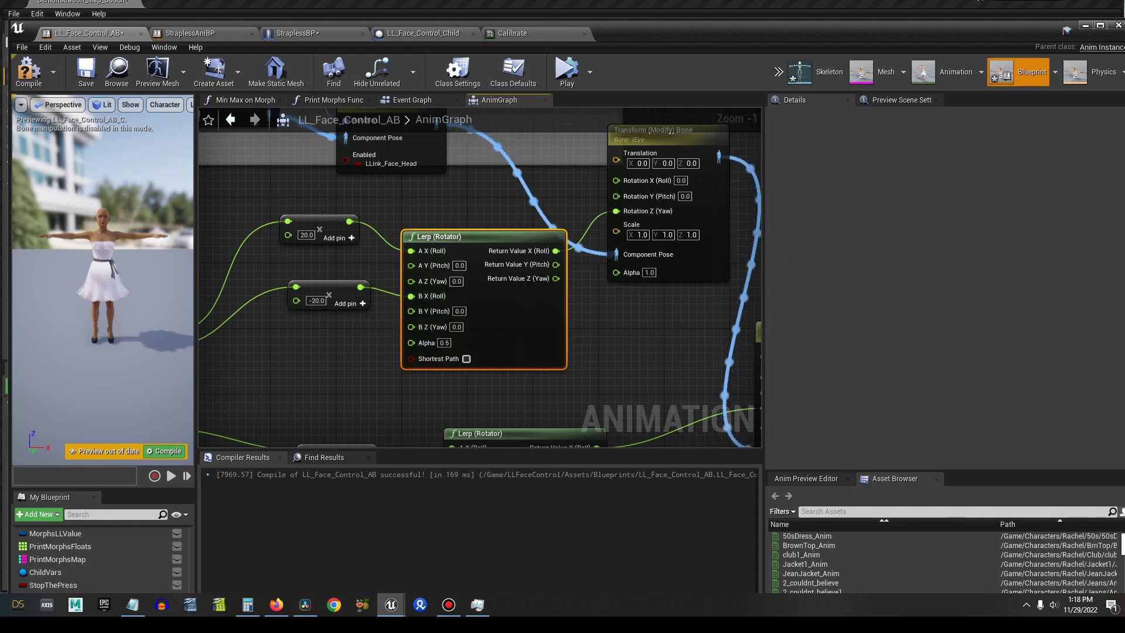
right_click_drag(668, 131, 601, 154)
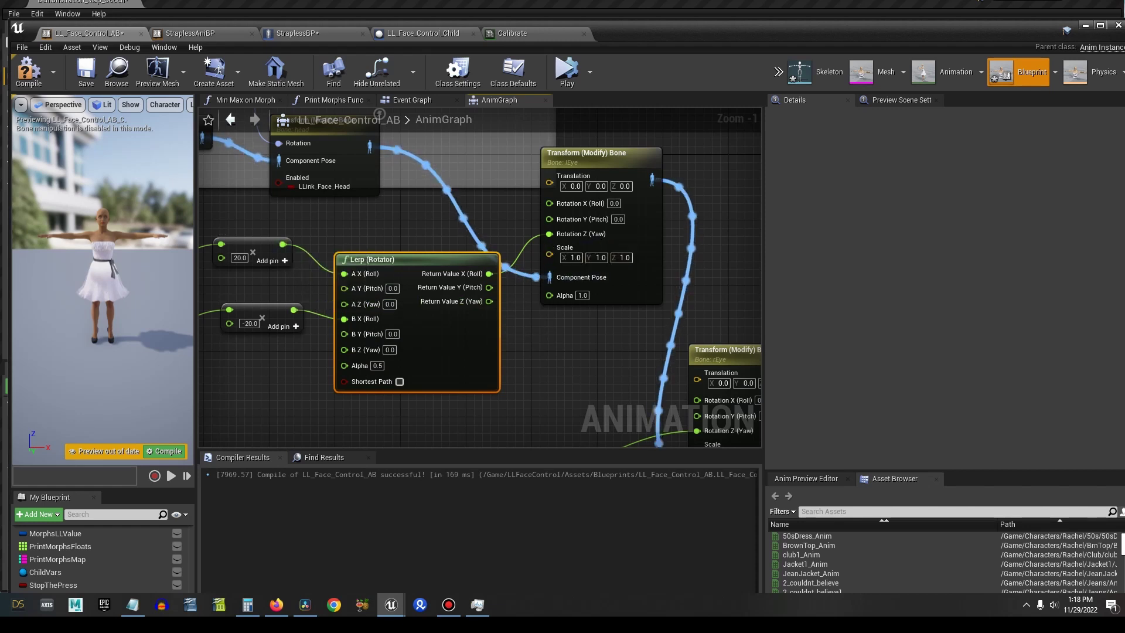
right_click_drag(590, 332, 530, 342)
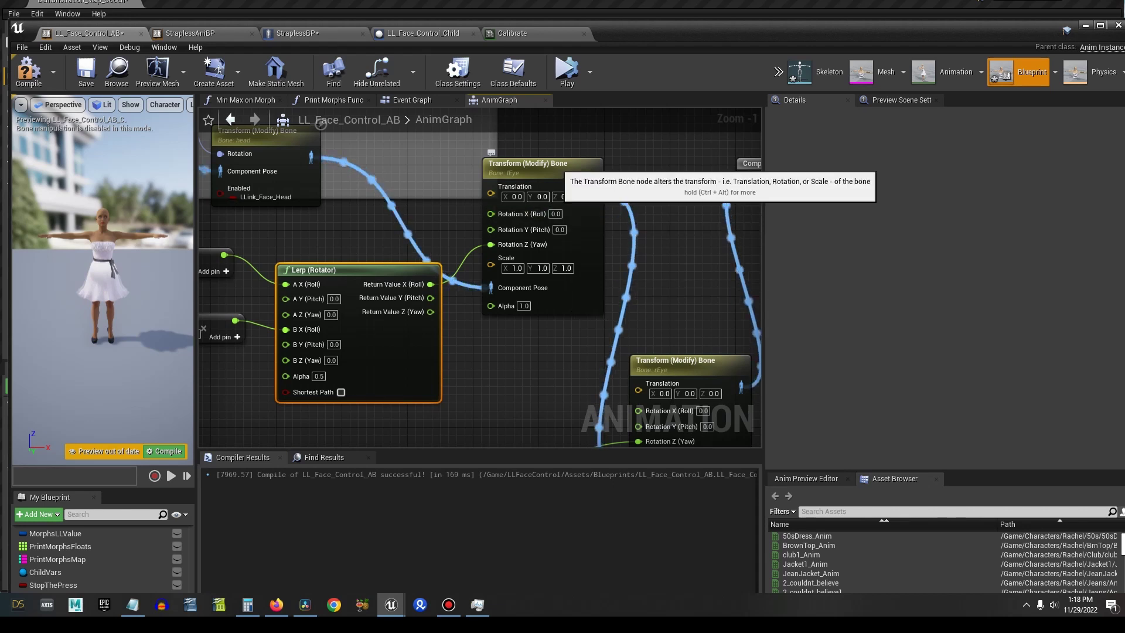
left_click(551, 165)
right_click_drag(464, 360, 543, 332)
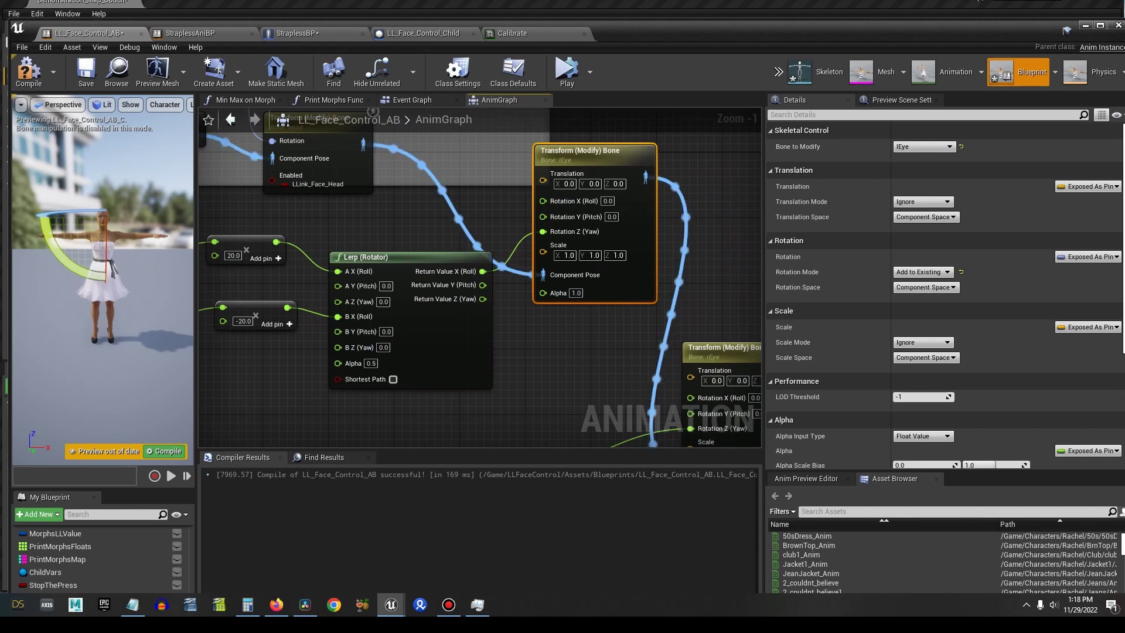
right_click_drag(265, 388, 440, 384)
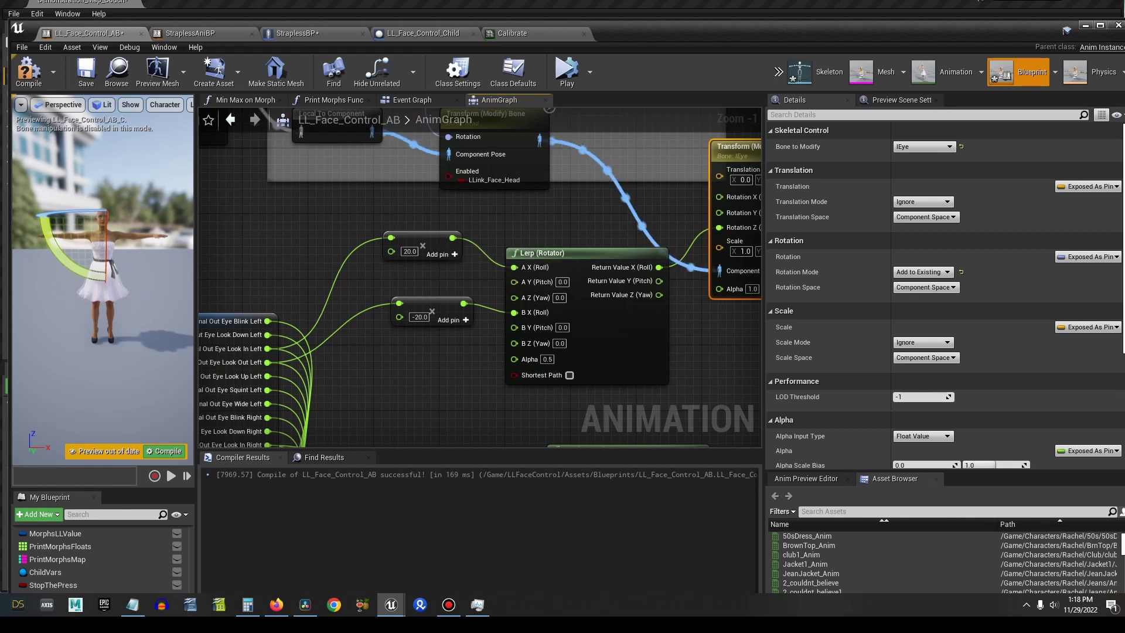
- Review the eyeLookIn and eyeLookOut parameters in the Calibrate material used by LL_Face_Control_Child's MorphControler component, and return to the level
left_click(1085, 25)
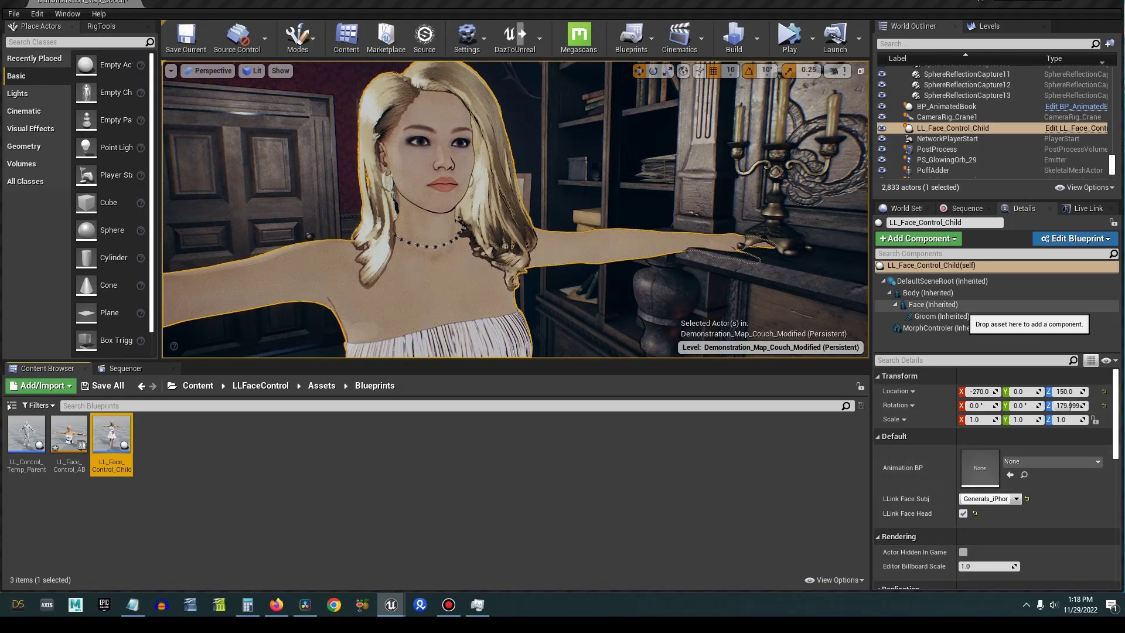
left_click(943, 328)
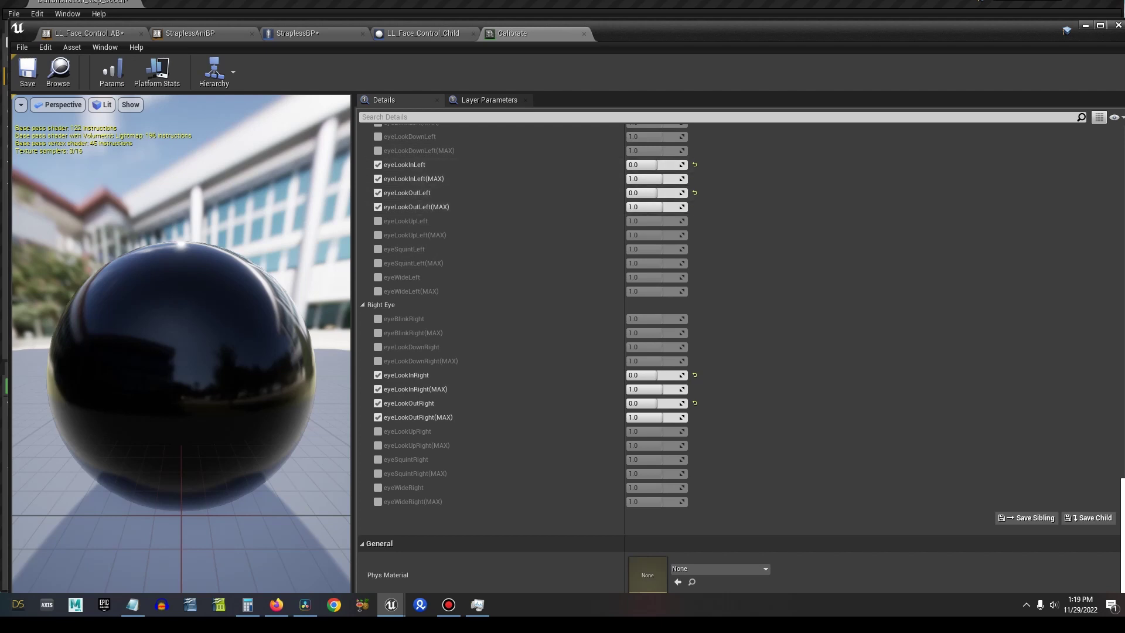
left_click(1085, 25)
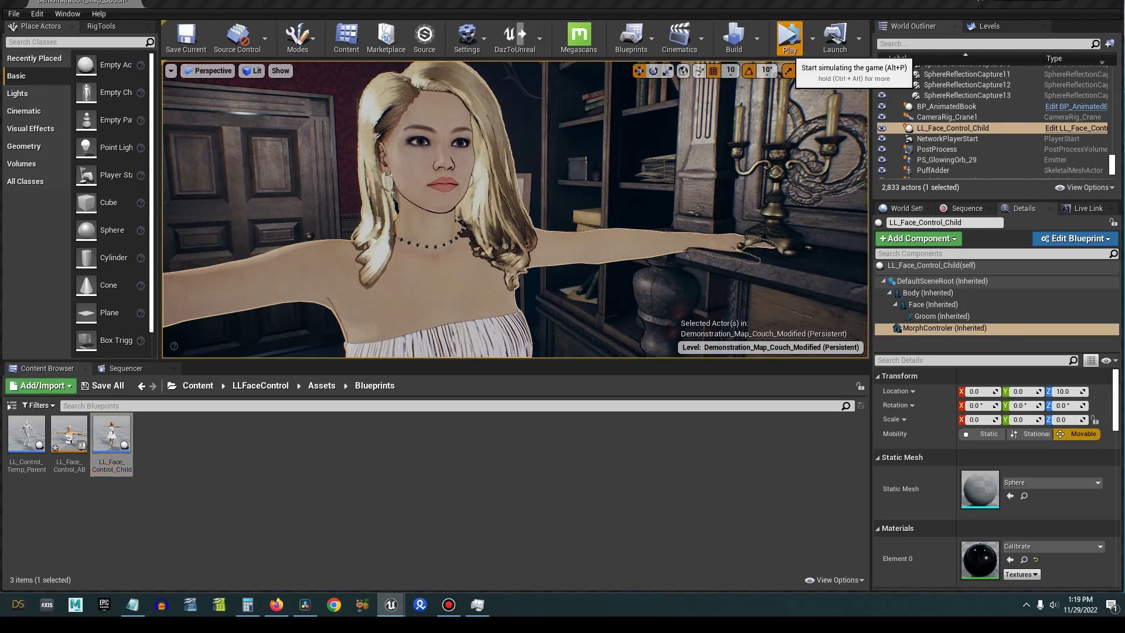
- Simulate the level to test the character's live jaw and eye movement, and stop the simulation
left_click(789, 36)
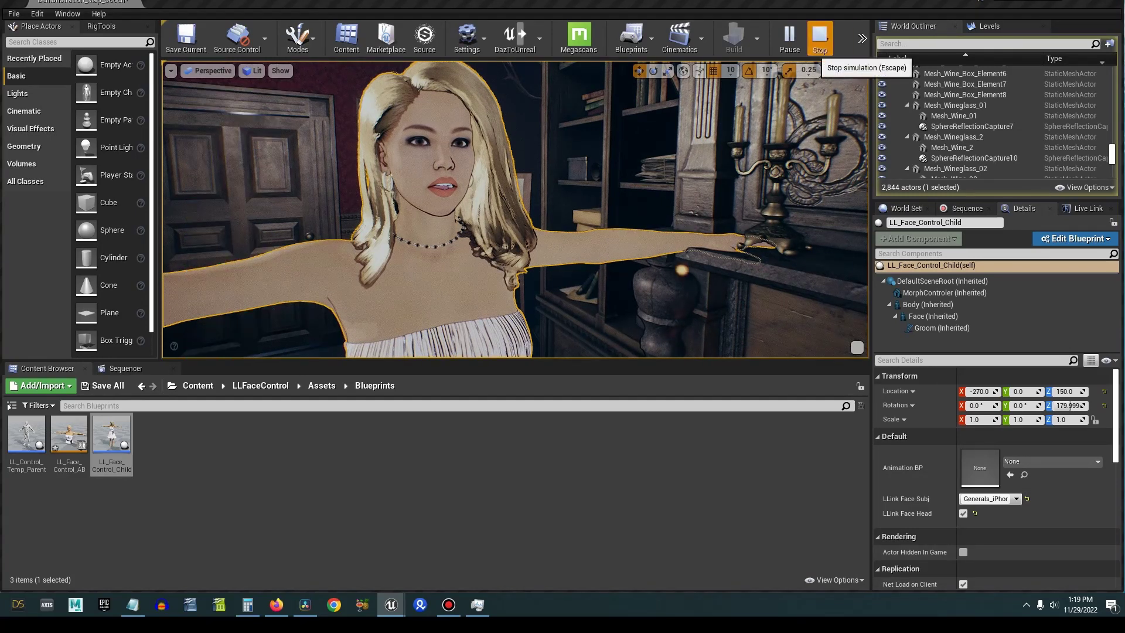
left_click(819, 36)
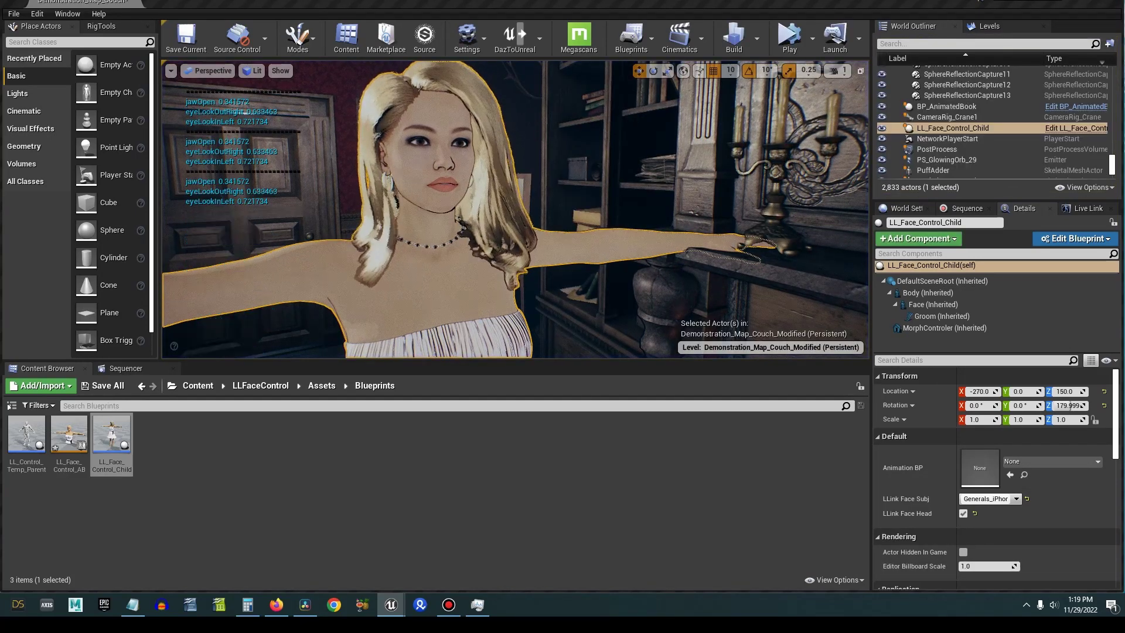
- Check the left-eye nodes in the LL_Face_Control_AB AnimGraph once more and return to the level editor
mouse_move(391, 604)
left_click(440, 562)
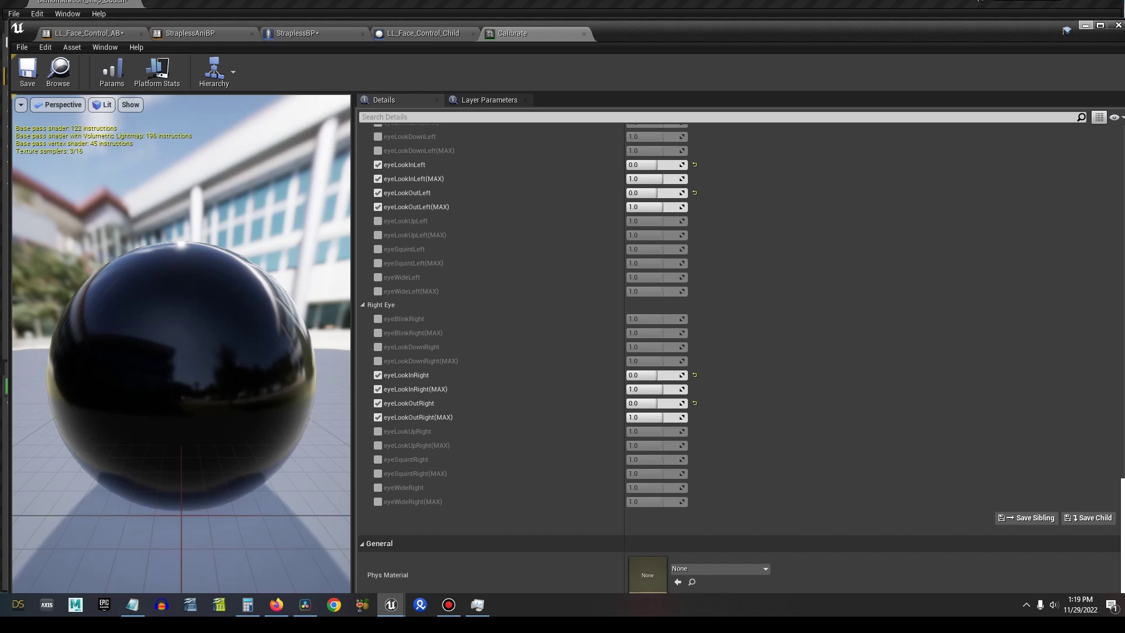
left_click(88, 33)
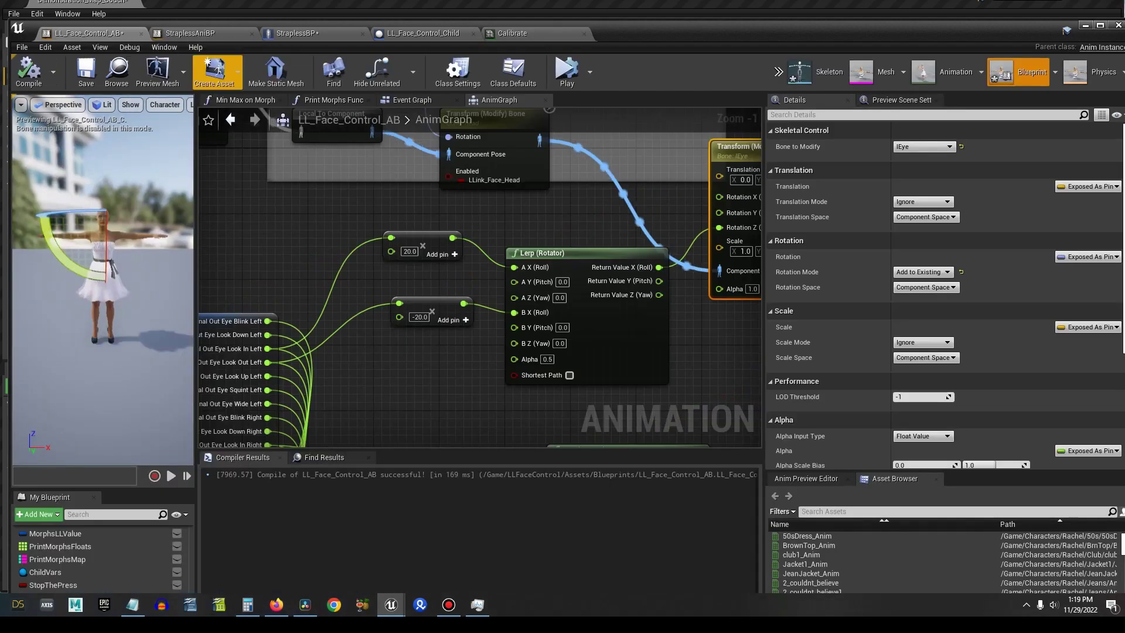
left_click(1085, 25)
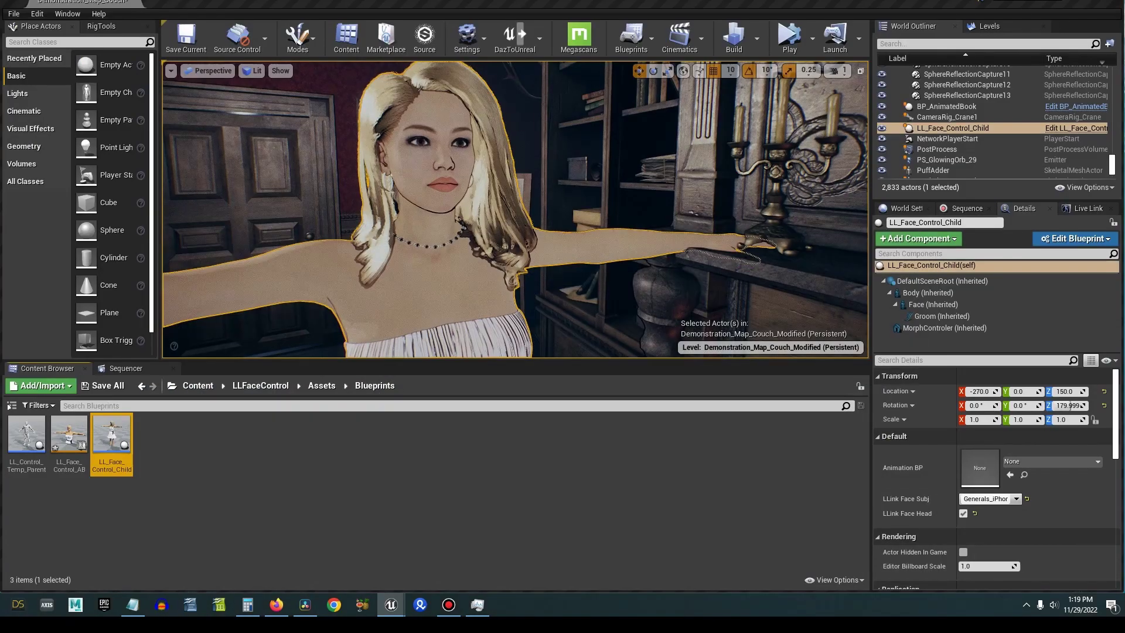